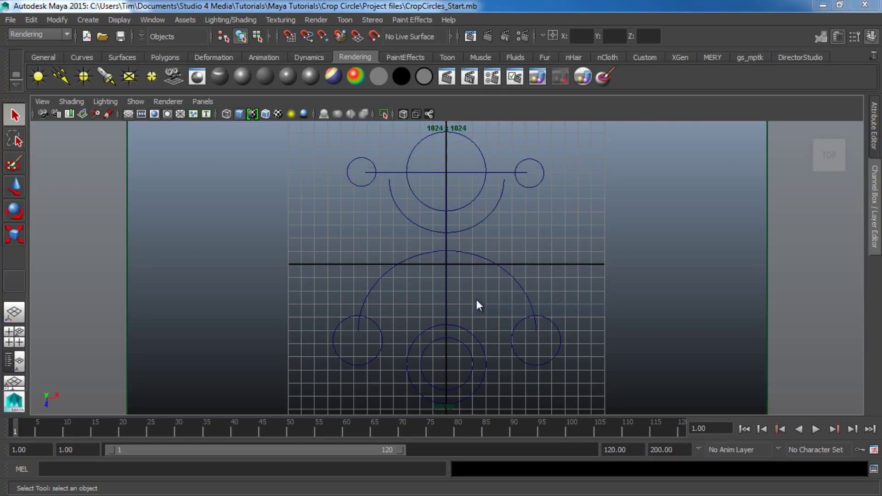
Step: Switch from Maya to the browser showing the studiofourmedia.com About Us page
key("alt+Tab")
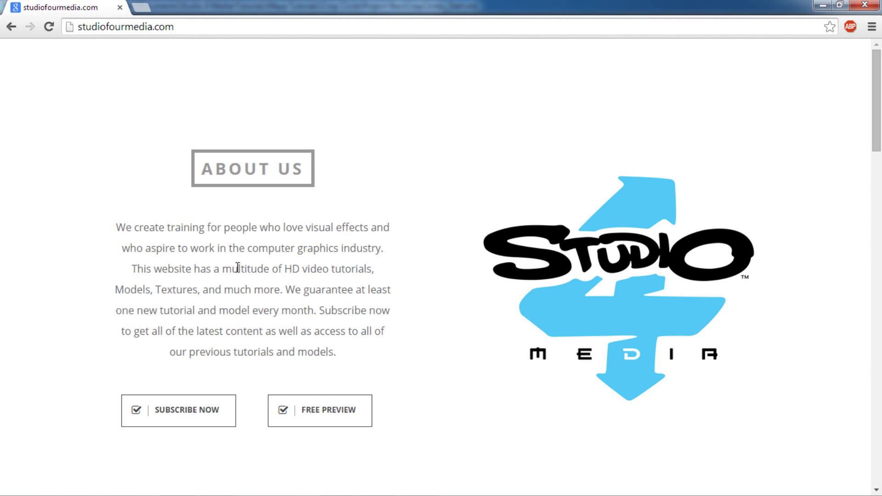
Step: Scroll through the Studio 4 Media homepage
left_click(81, 26)
left_click(392, 286)
scroll(393, 290, "down", 10)
scroll(393, 289, "down", 6)
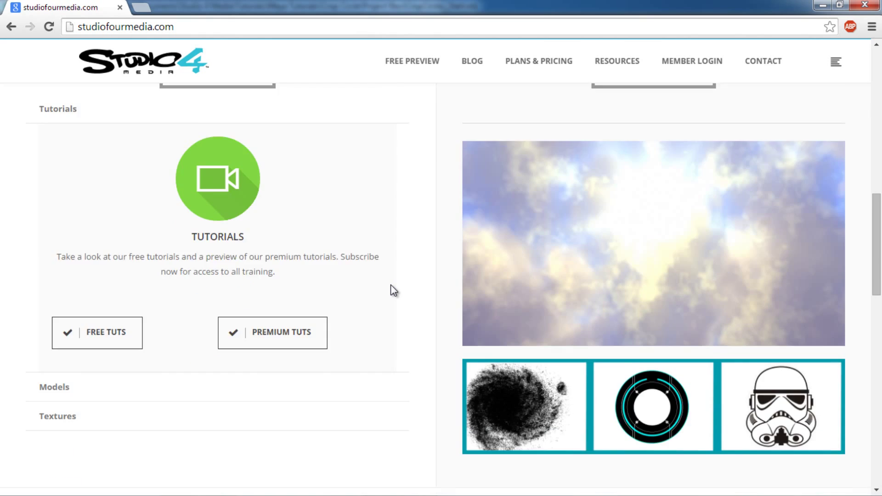
scroll(389, 298, "up", 3)
scroll(385, 307, "up", 4)
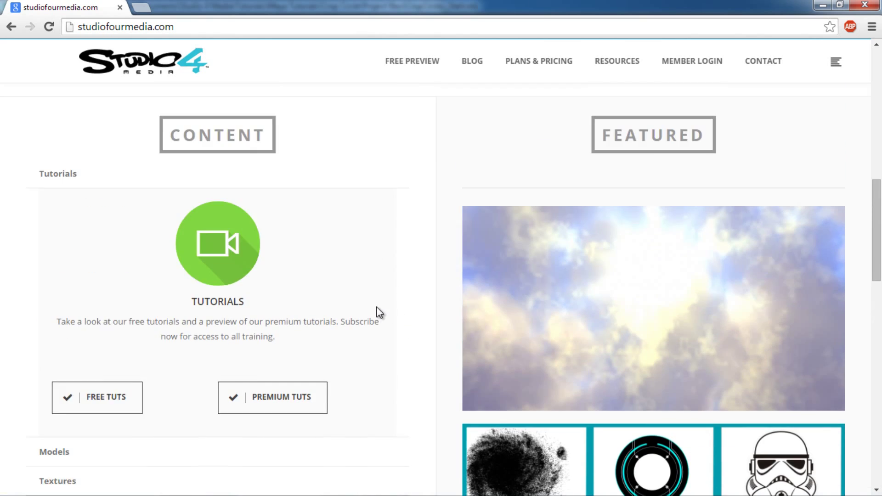
mouse_move(630, 64)
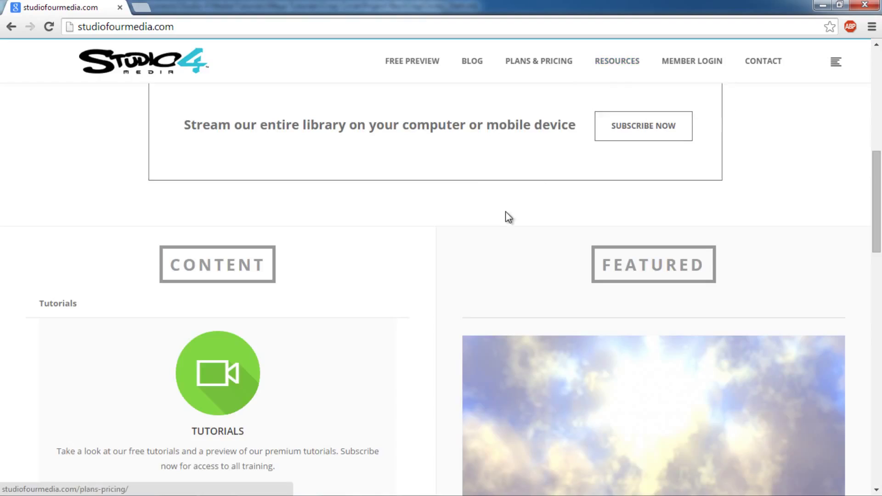
scroll(504, 211, "up", 1)
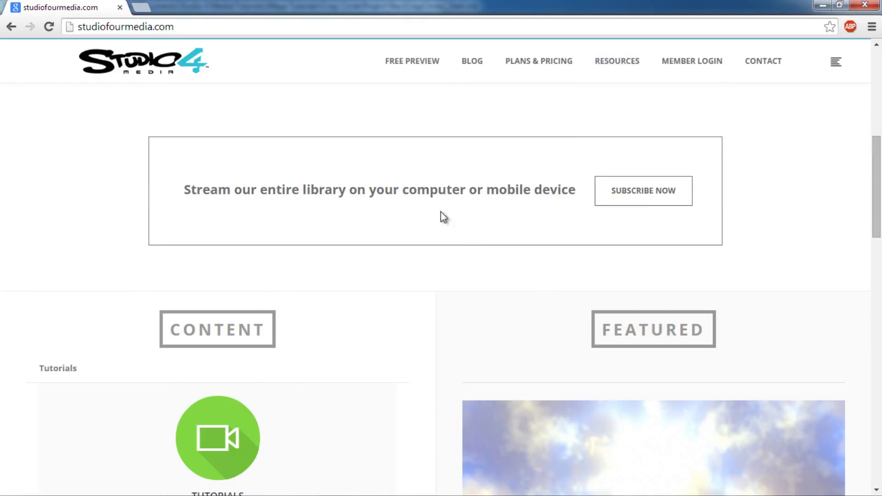
Step: Browse the Studio 4 Media blog page
left_click(473, 62)
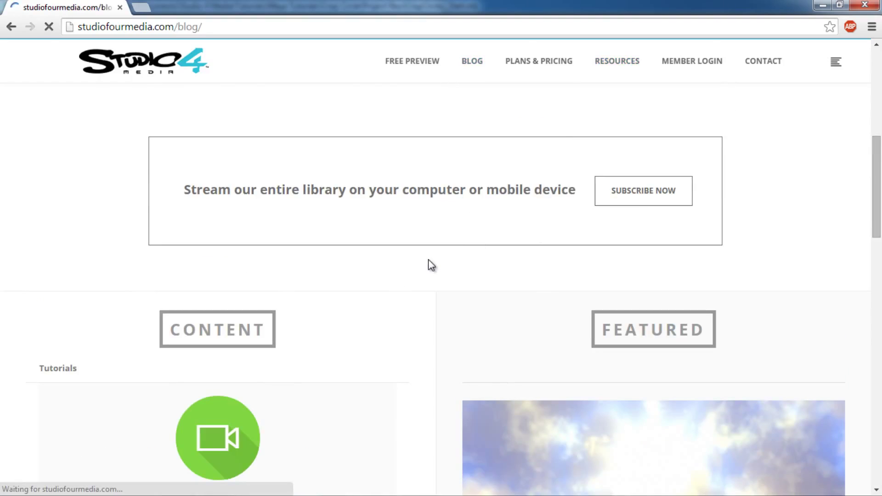
scroll(547, 349, "down", 4)
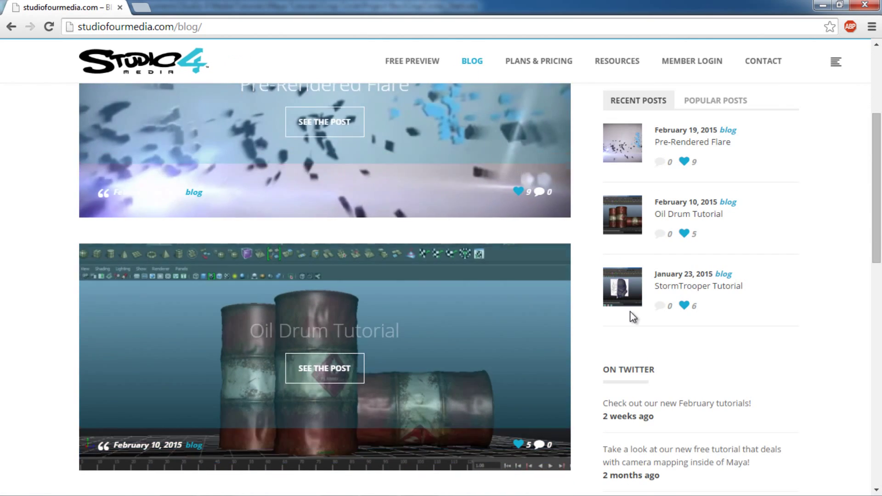
scroll(599, 344, "up", 5)
scroll(616, 202, "down", 2)
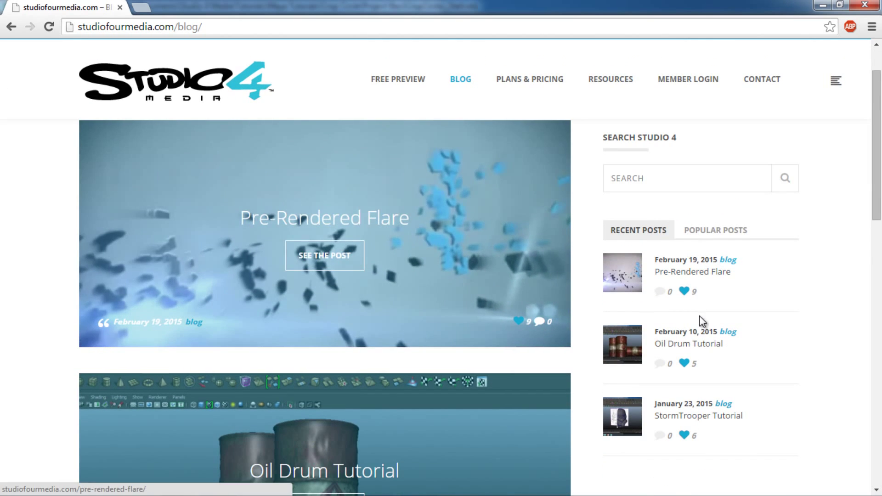
Step: Look through the Free Preview page
left_click(420, 83)
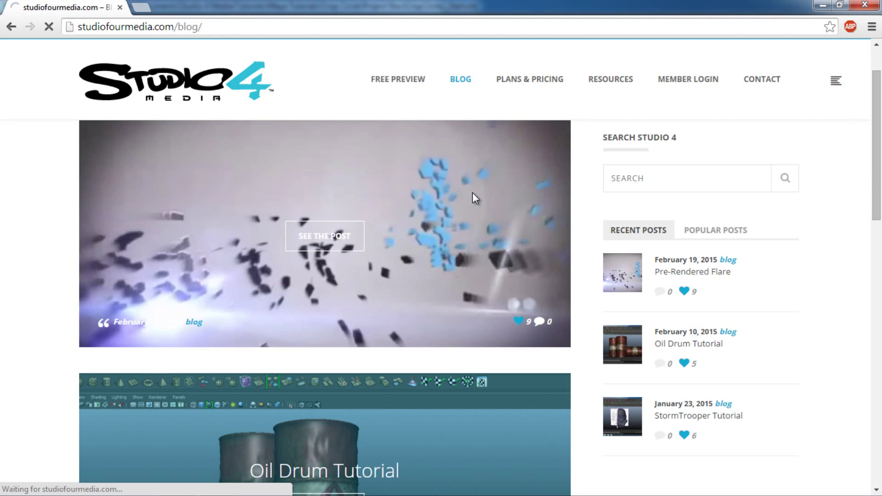
scroll(472, 193, "down", 5)
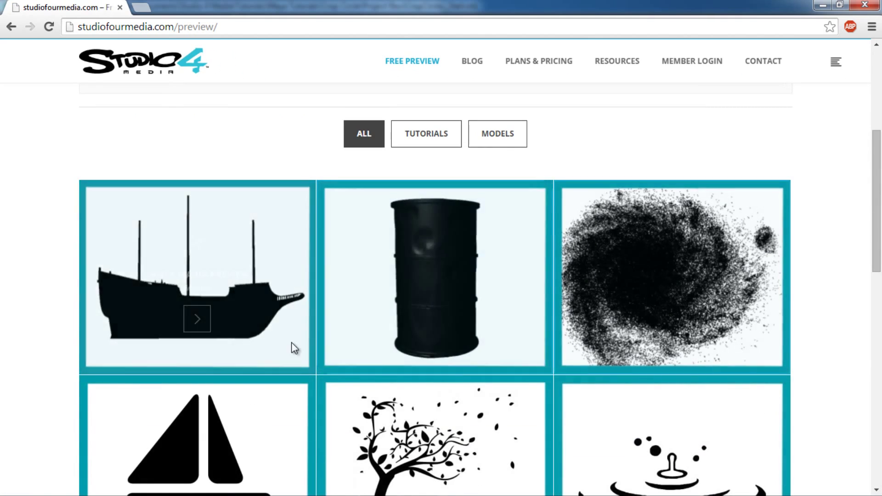
scroll(648, 311, "down", 6)
scroll(595, 297, "up", 4)
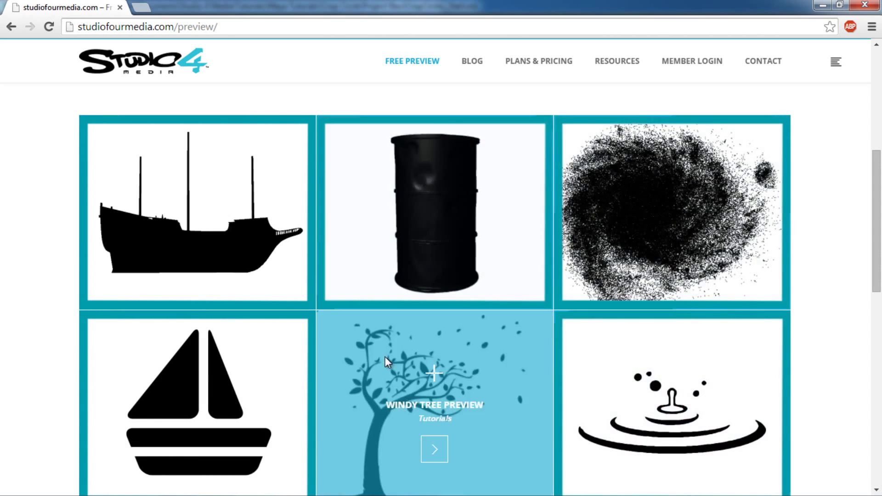
scroll(386, 357, "up", 6)
Step: Review the Plans & Pricing table, then return to Maya
left_click(530, 79)
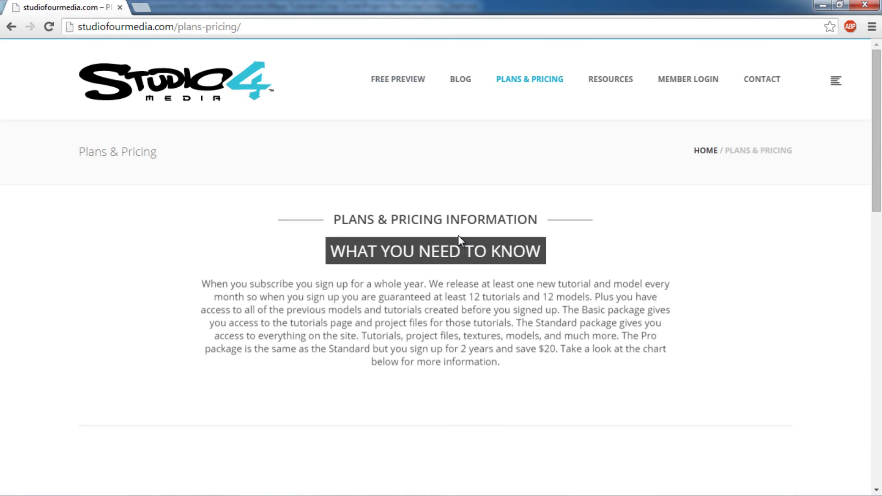
scroll(459, 235, "down", 7)
scroll(468, 352, "down", 3)
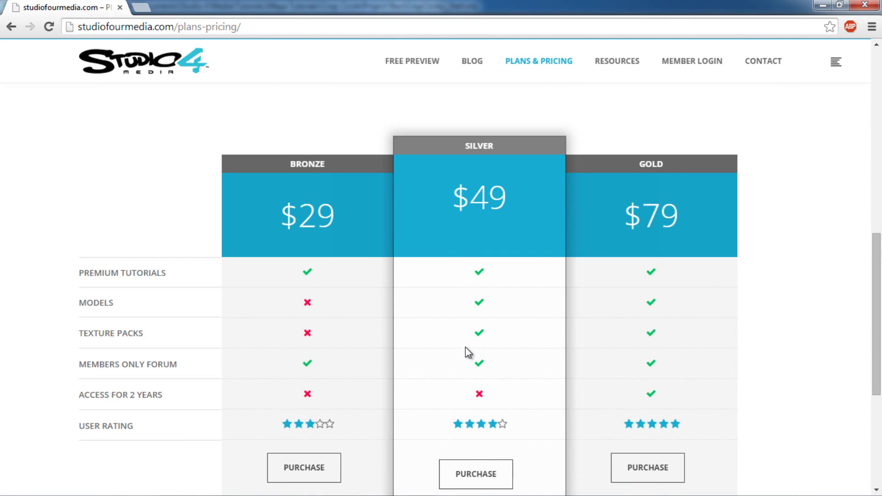
scroll(468, 352, "down", 2)
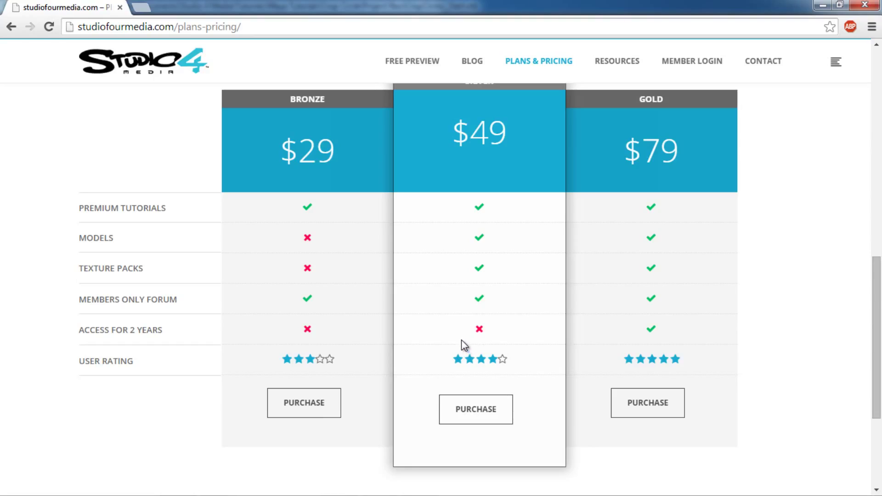
scroll(460, 335, "up", 2)
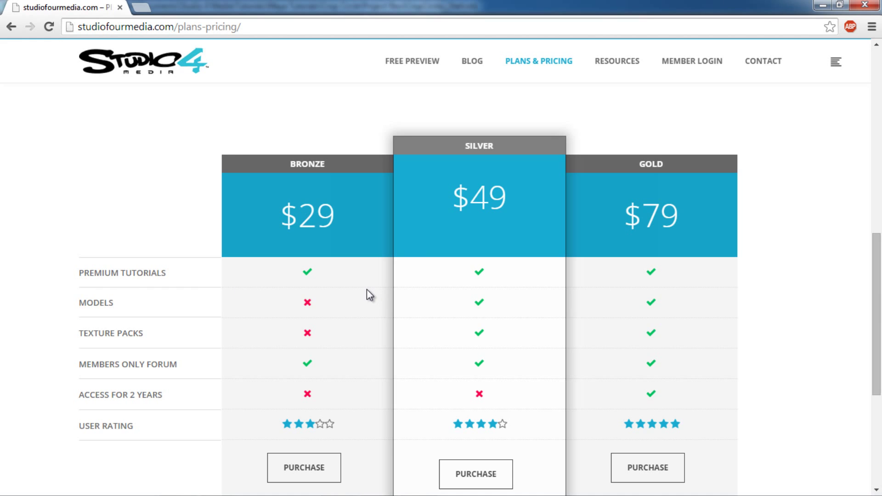
scroll(348, 299, "up", 6)
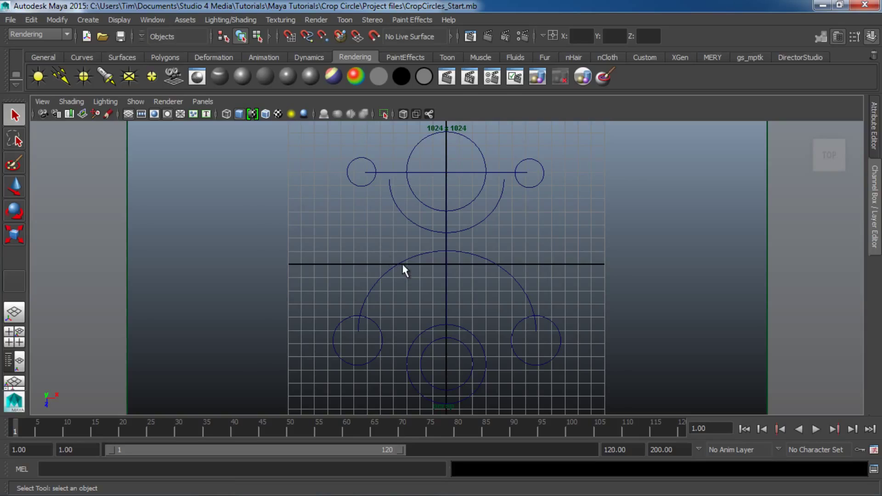
Step: Show the Outliner beside the perspective view and expand the cropCircleCurves group
left_click(14, 362)
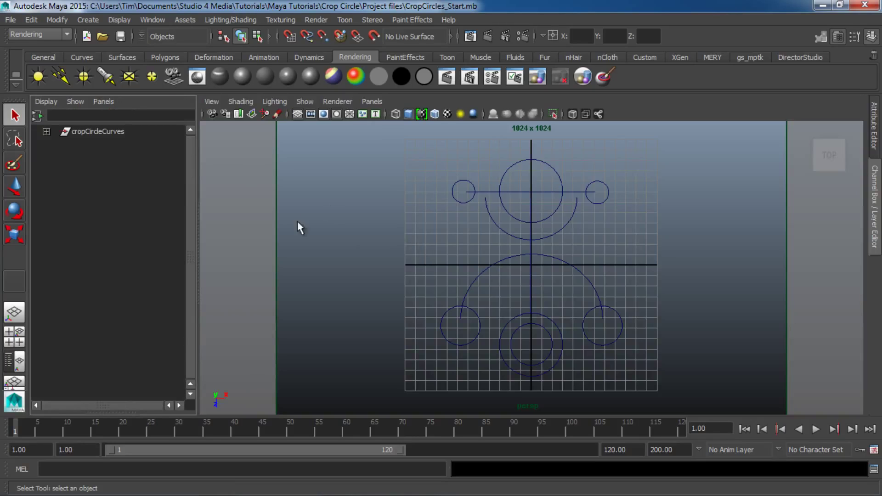
left_click(71, 132)
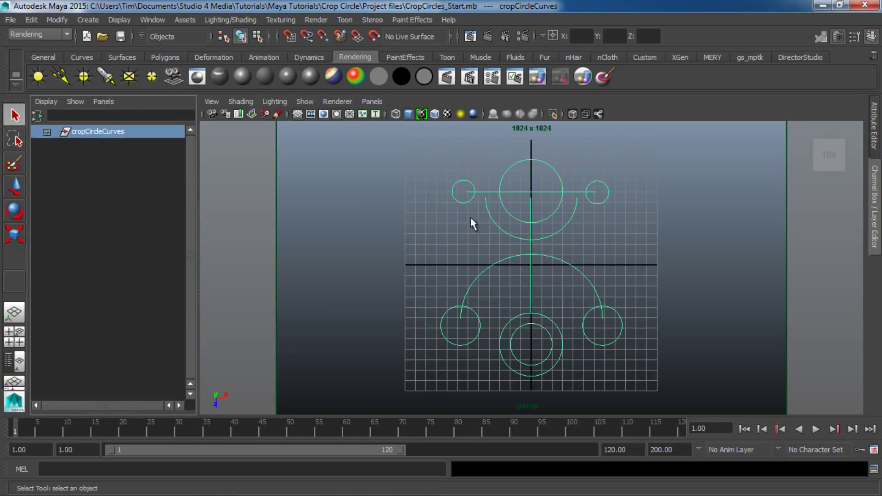
left_click(48, 132)
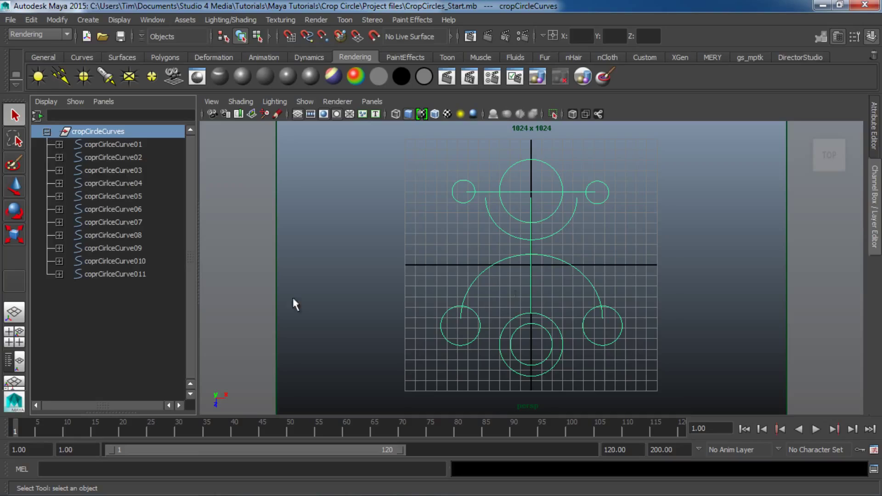
Step: Select each crop circle curve in the view to identify the circles, arcs and lines
left_click(380, 211)
left_click(501, 233)
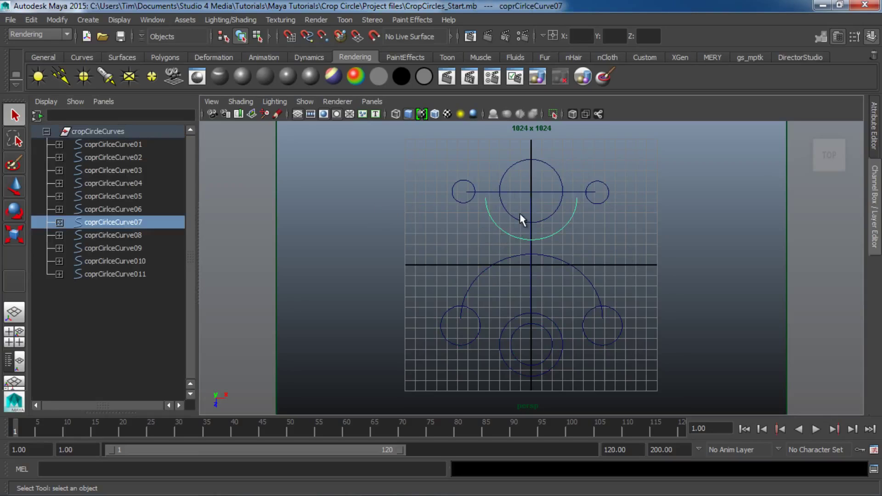
left_click(515, 216)
left_click(464, 192)
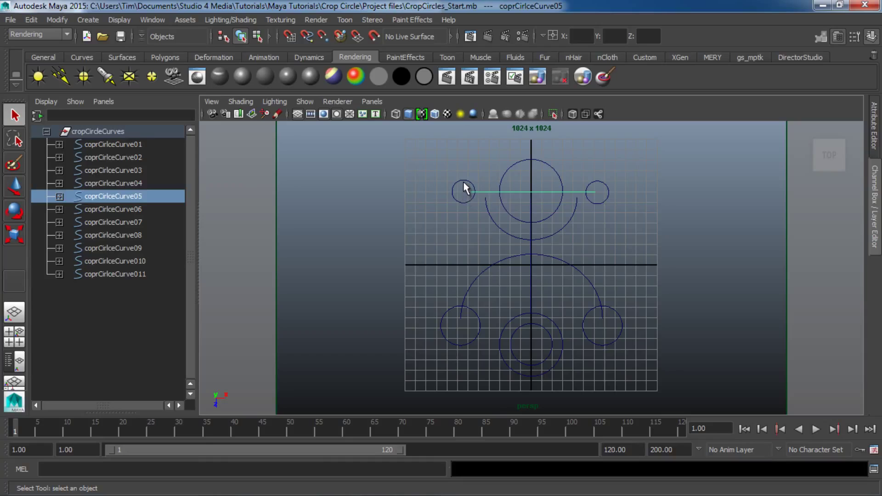
left_click(463, 181)
left_click(600, 183)
left_click(534, 268)
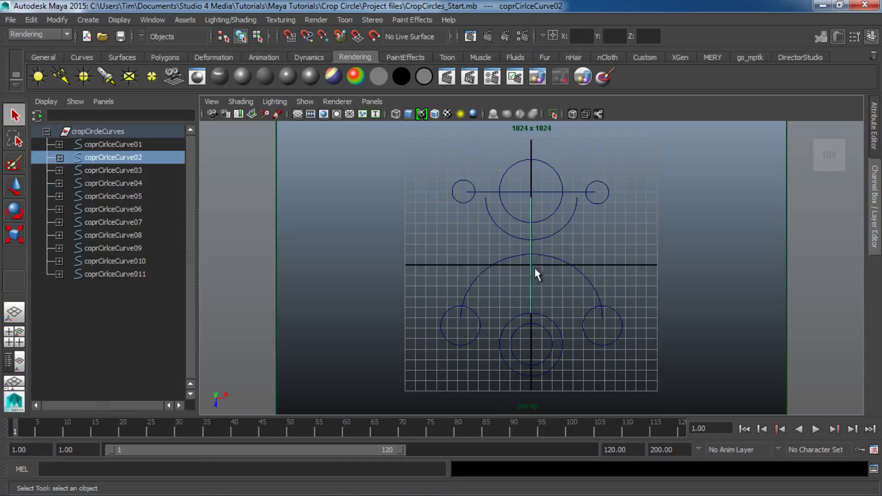
left_click(573, 273)
left_click(594, 311)
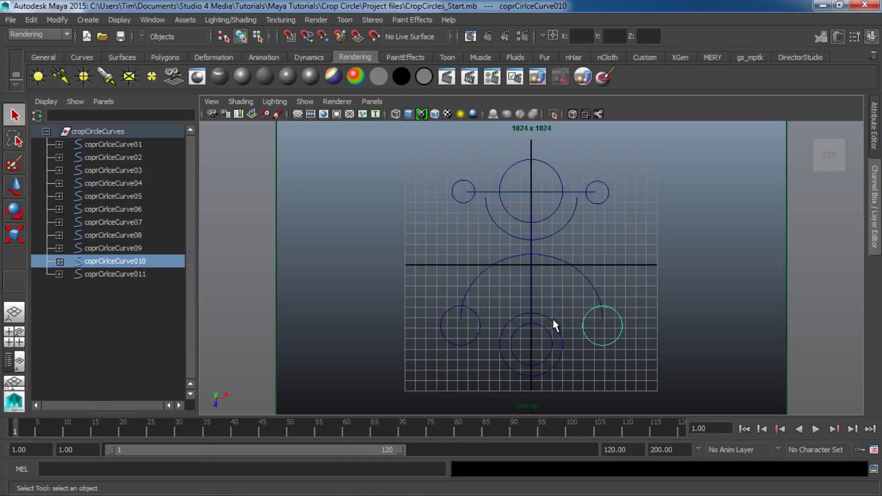
left_click(553, 321)
left_click(544, 329)
left_click(532, 337)
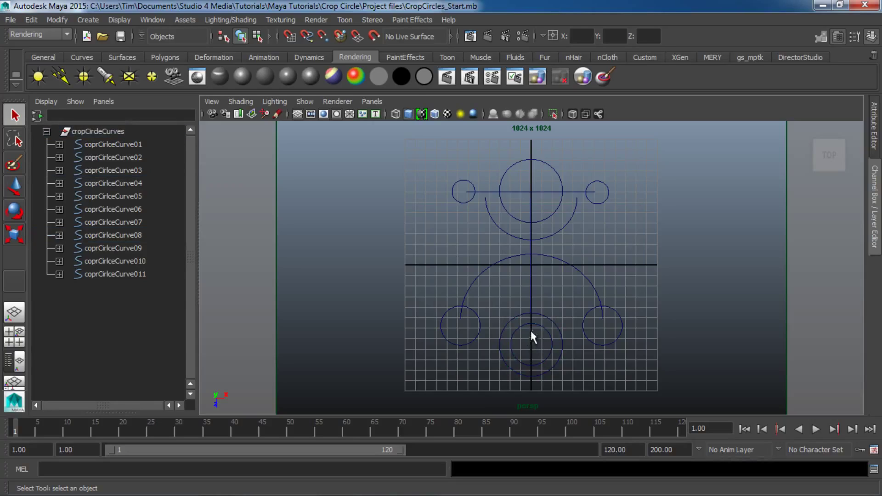
Step: Select all eleven curves, coprCirlceCurve01 through coprCirlceCurve011, in the Outliner
left_click(529, 299)
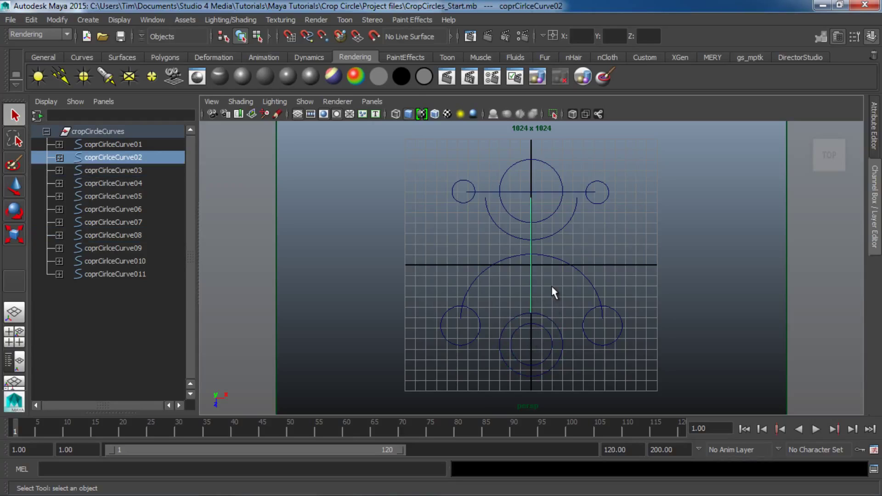
left_click(46, 131)
left_click(47, 132)
left_click(133, 144)
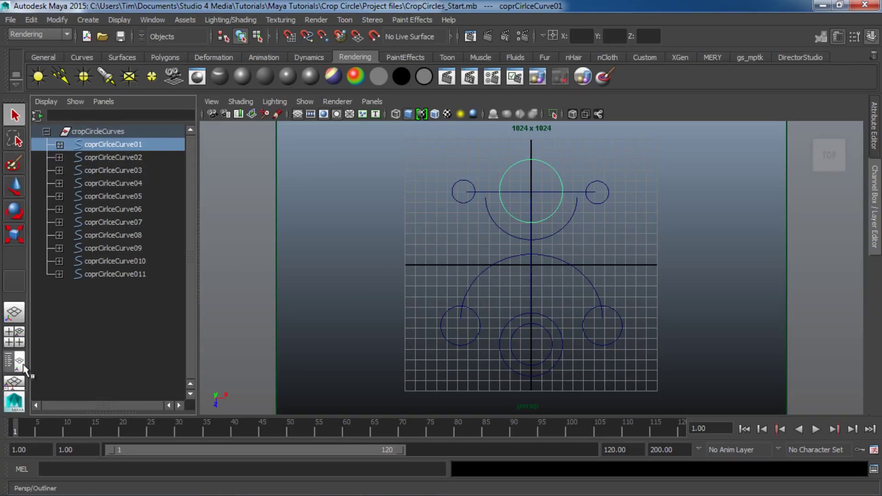
left_click(138, 274, "shift")
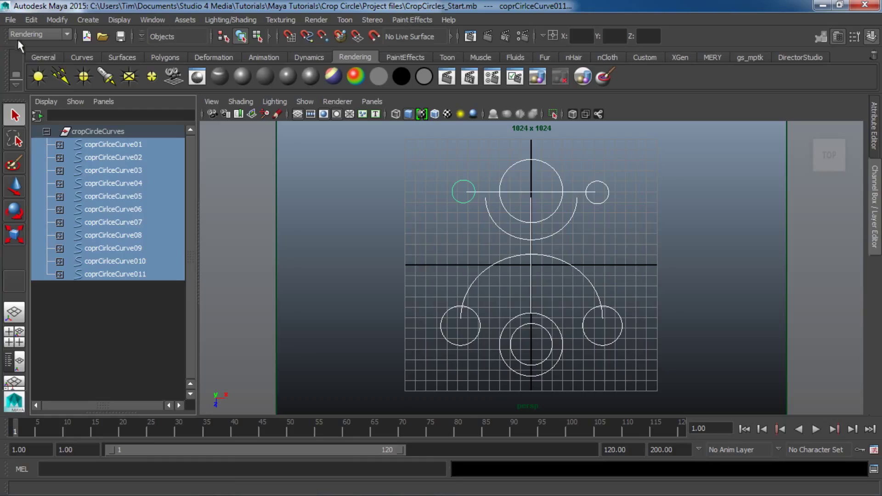
Step: Apply Paint Effects Attach Brush to Curves to the eleven selected curves, then deselect
left_click(37, 34)
left_click(32, 76)
left_click(408, 20)
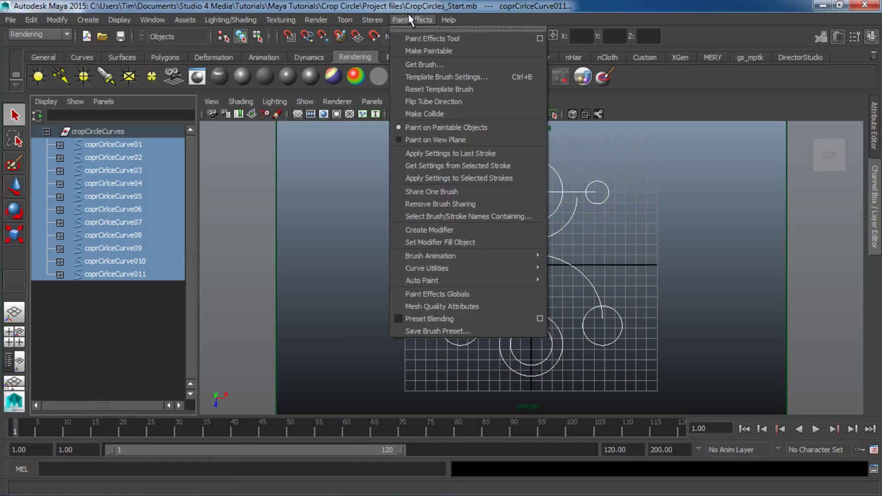
mouse_move(434, 271)
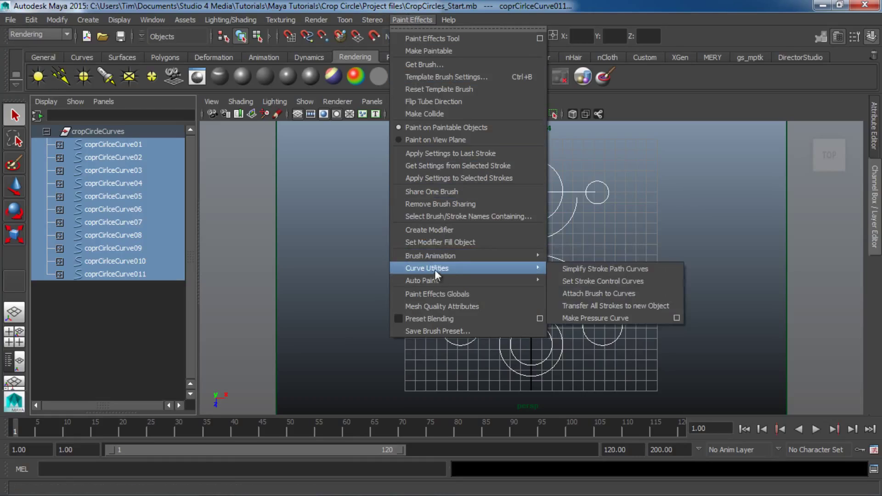
left_click(589, 294)
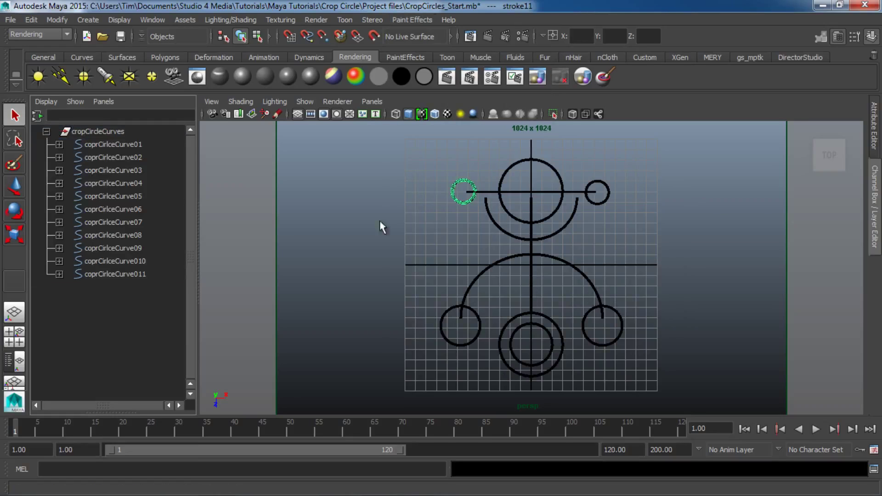
left_click(397, 255)
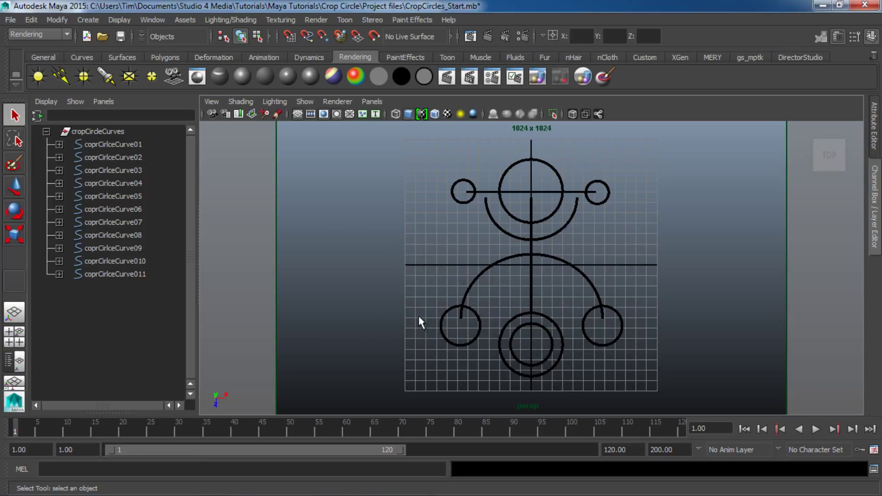
Step: Show stroke nodes in the Outliner and check which curve stroke1 through stroke5 follow
left_click(36, 116)
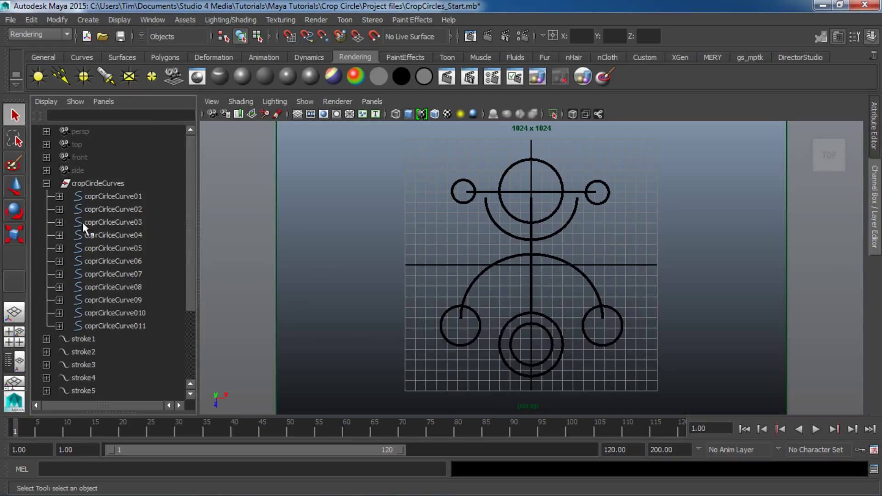
left_click(45, 184)
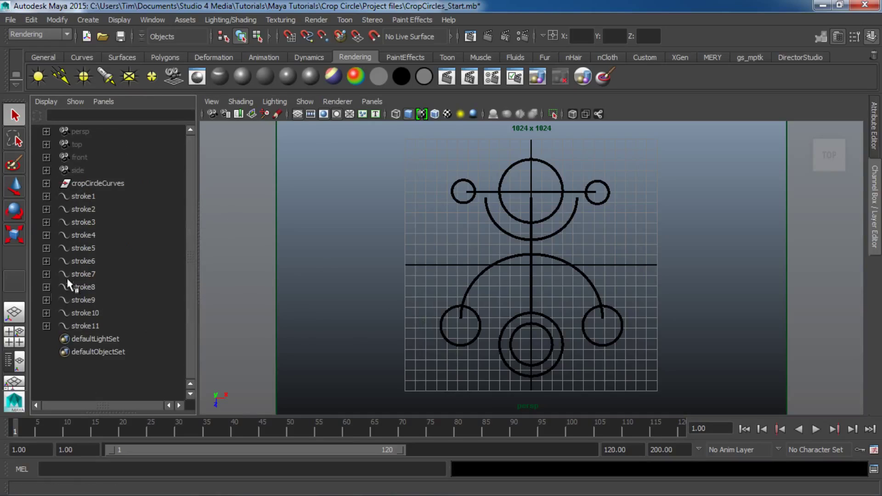
left_click(94, 199)
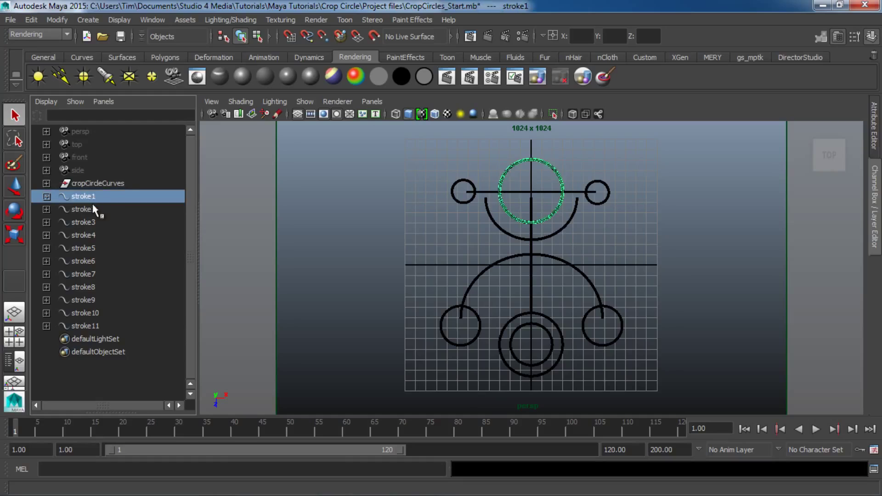
left_click(95, 210)
left_click(91, 222)
left_click(91, 236)
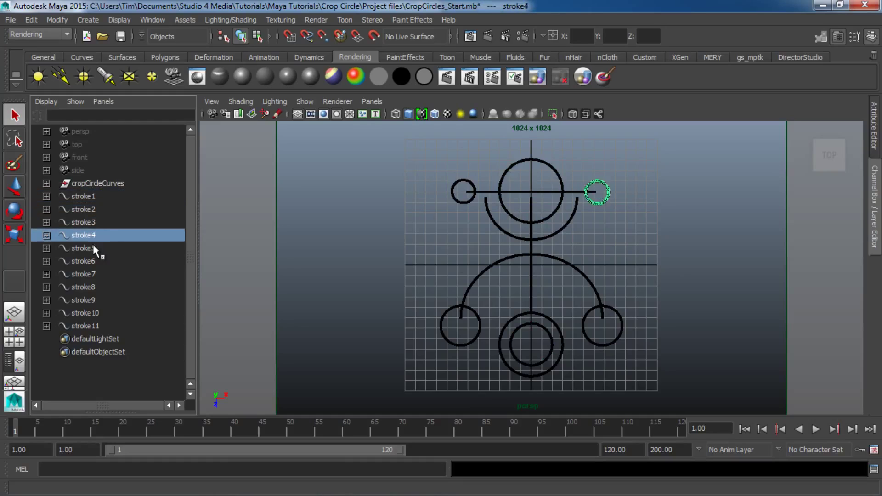
left_click(93, 247)
Step: Group stroke1 through stroke11 with Ctrl+G and rename the group to 'Strokes'
left_click(94, 197)
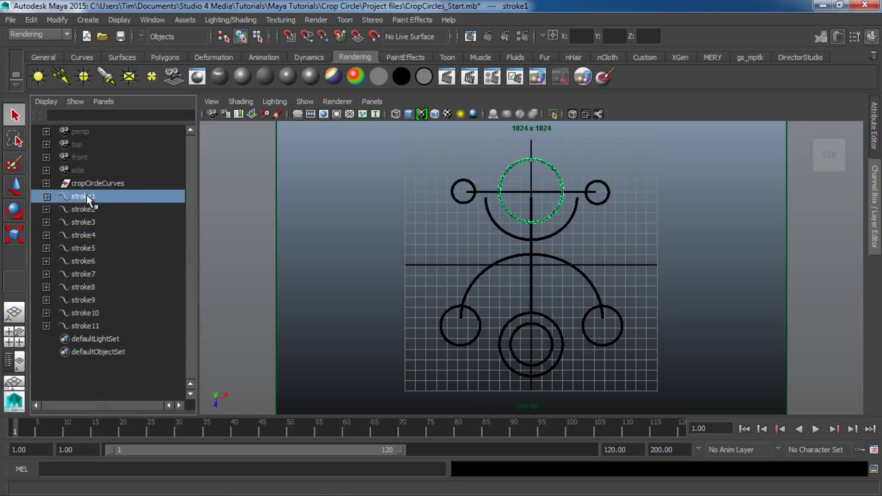
left_click(106, 325, "shift")
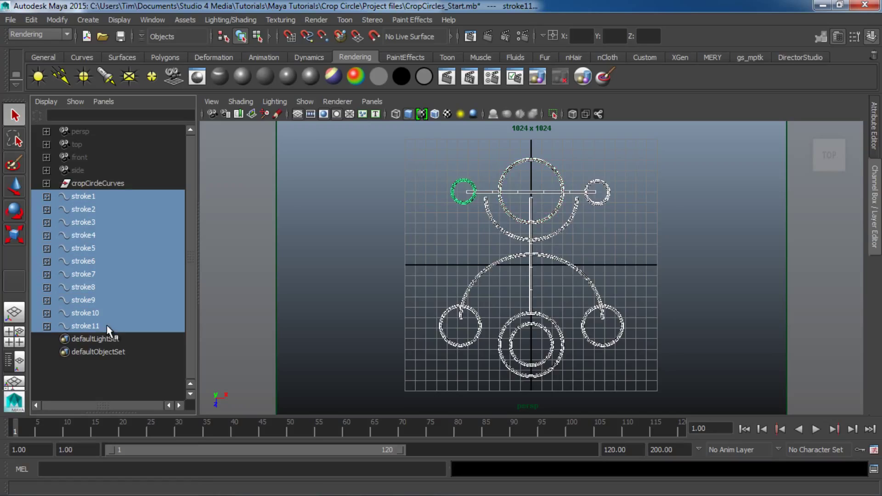
key("ctrl+g")
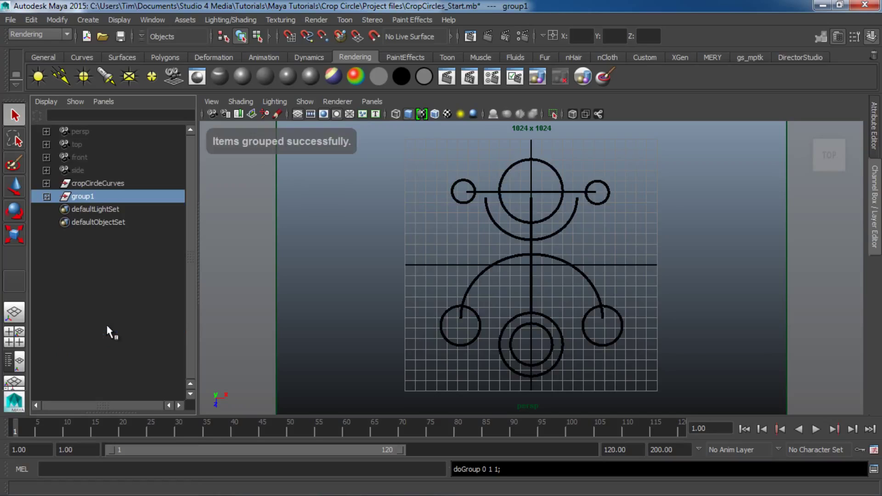
double_click(86, 196)
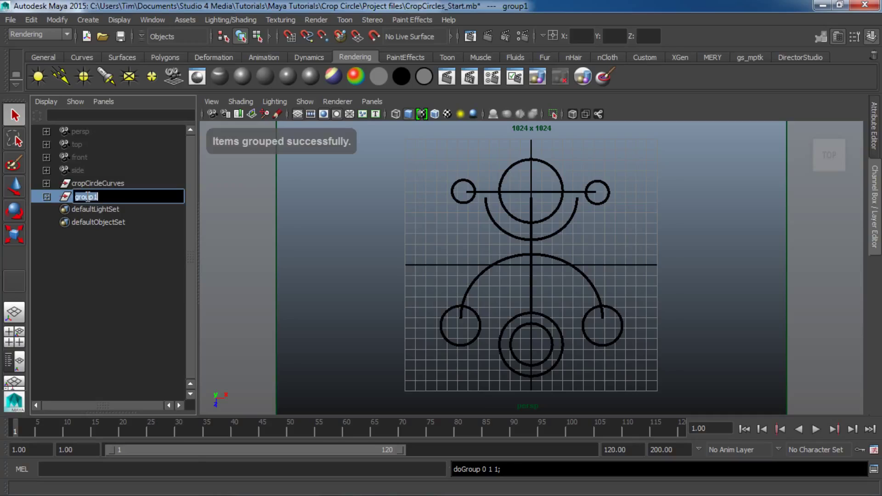
type("s")
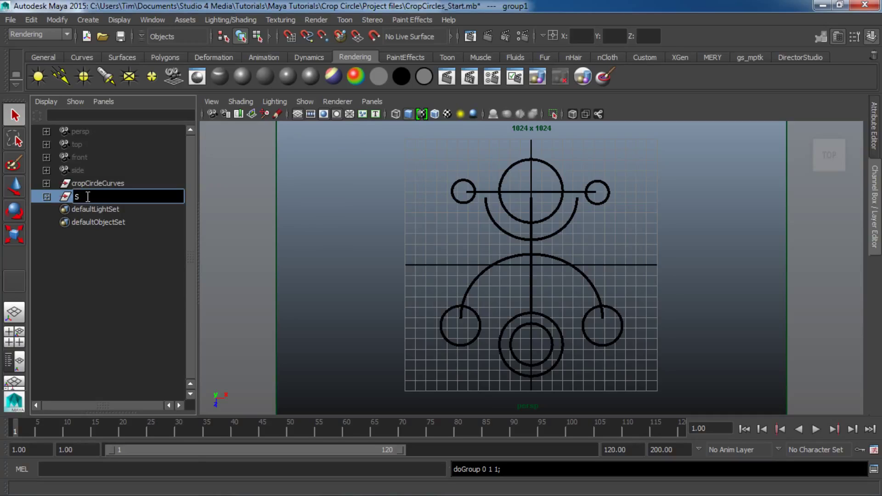
type("trokes")
key("Return")
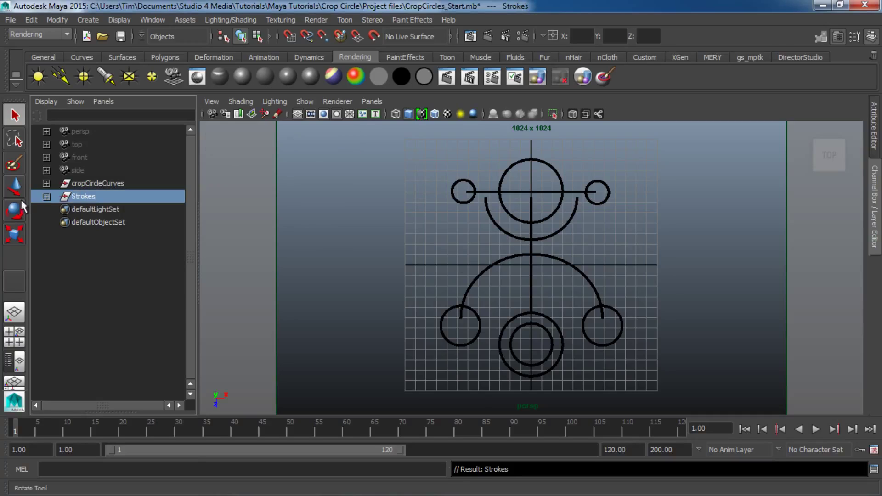
left_click(46, 197)
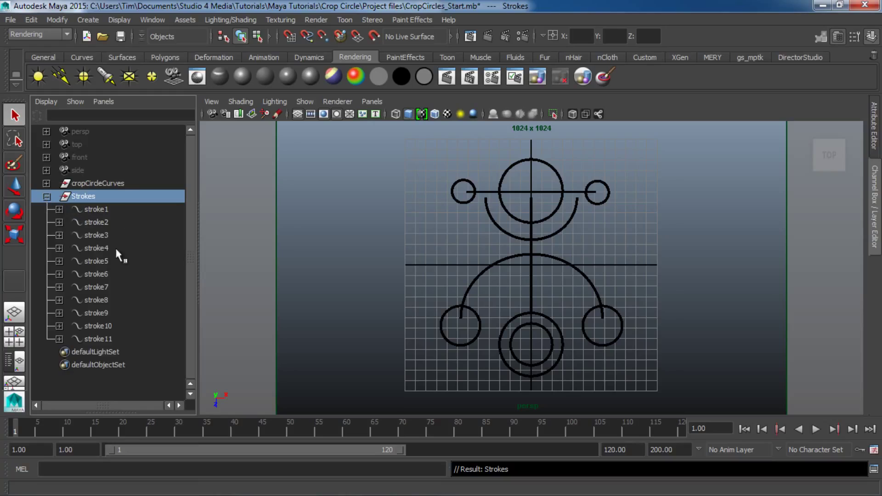
Step: Select stroke1–stroke11 and scroll their Channel Box attributes down to Min Clip and Max Clip
left_click(47, 197)
left_click(47, 196)
left_click(123, 210)
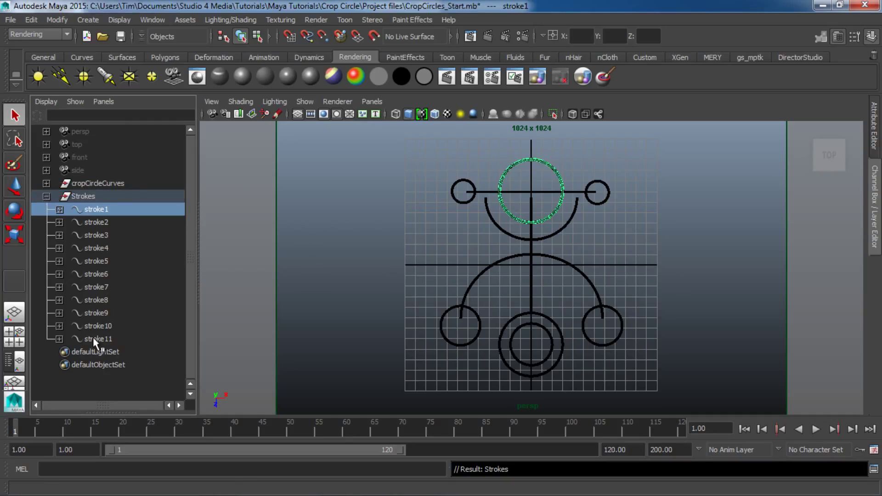
left_click(112, 340, "shift")
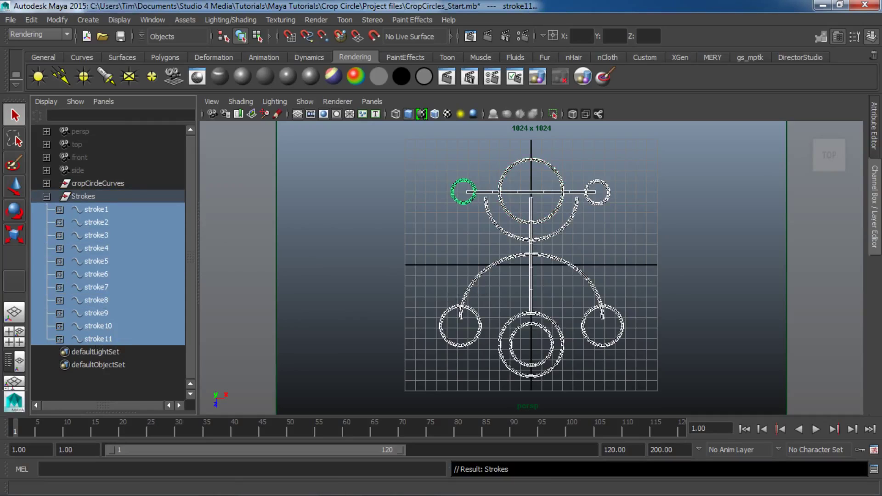
left_click(876, 193)
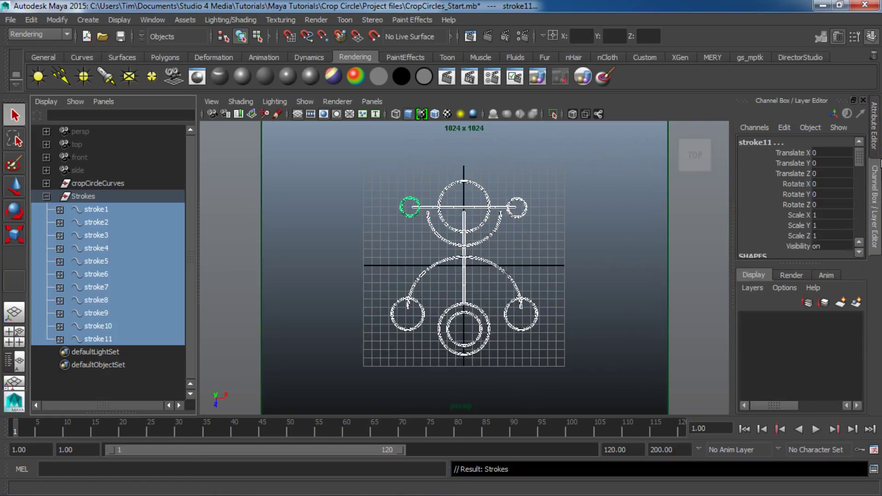
scroll(800, 219, "down", 8)
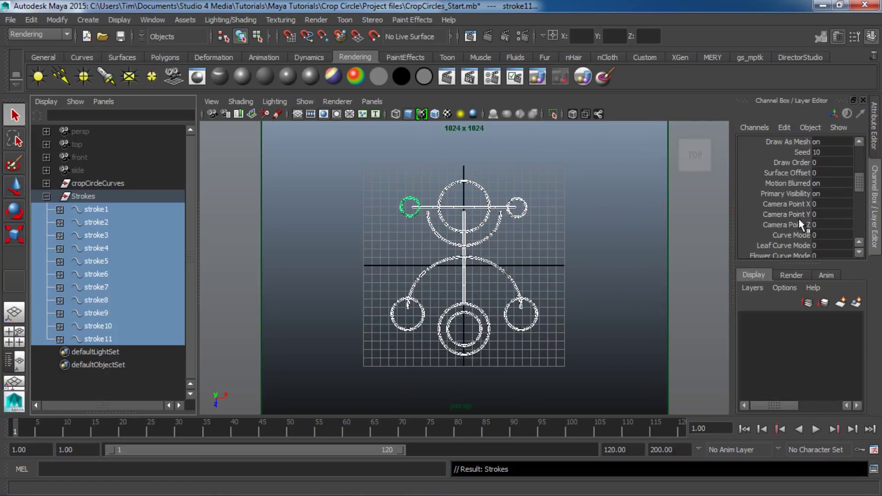
scroll(798, 219, "down", 4)
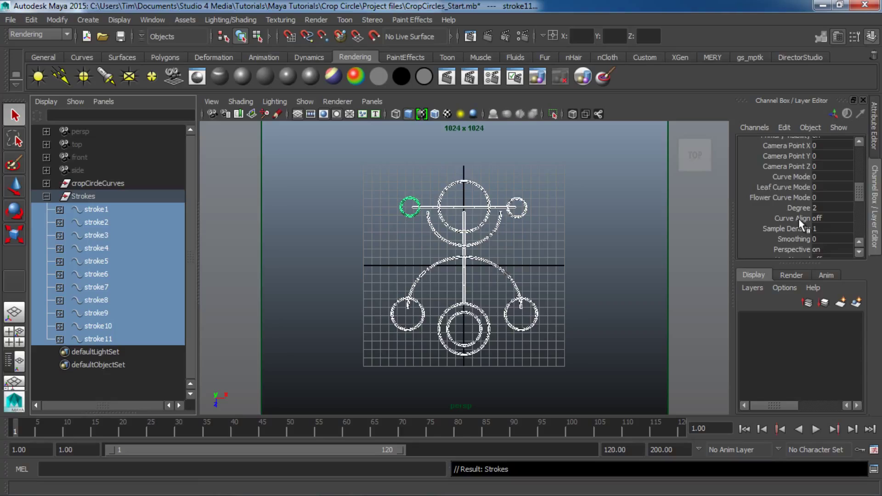
scroll(799, 219, "down", 1)
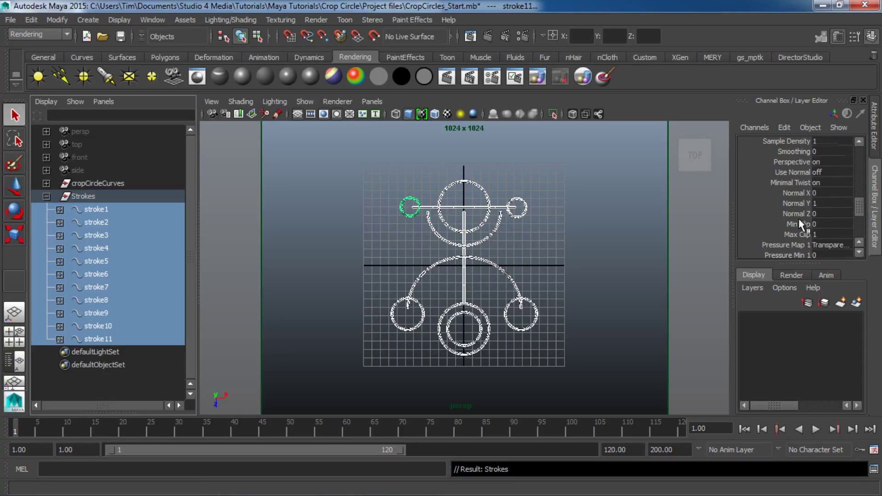
Step: Set Max Clip to 0 on the strokes and key it at frame 1
left_click(828, 233)
type("0")
key("Return")
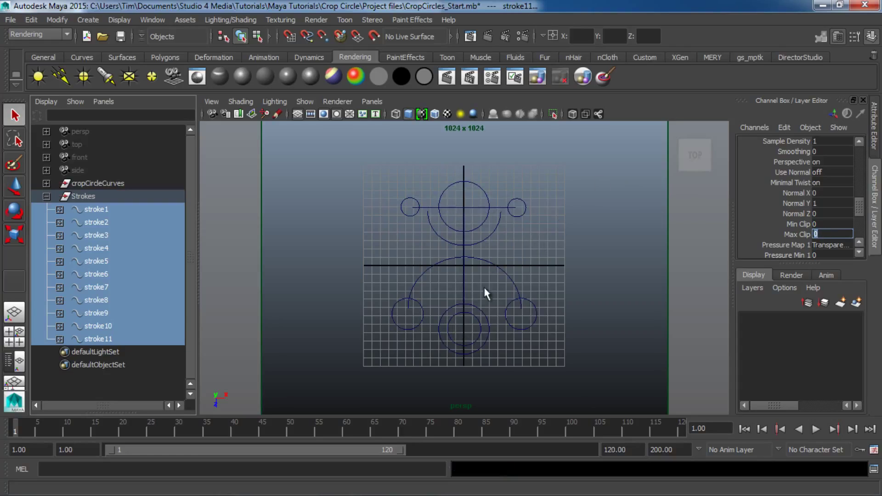
mouse_move(18, 432)
left_mouse_down()
mouse_move(144, 433)
mouse_move(15, 432)
left_mouse_up()
left_click(796, 234)
right_click(796, 233)
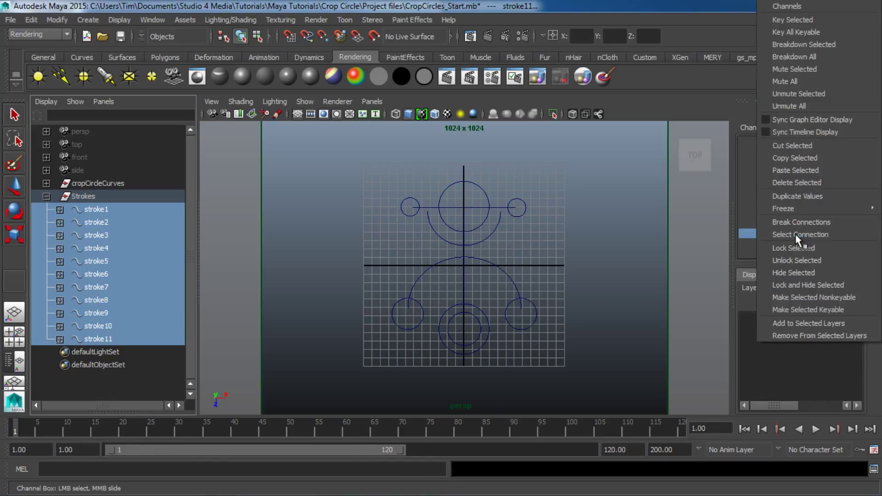
left_click(811, 20)
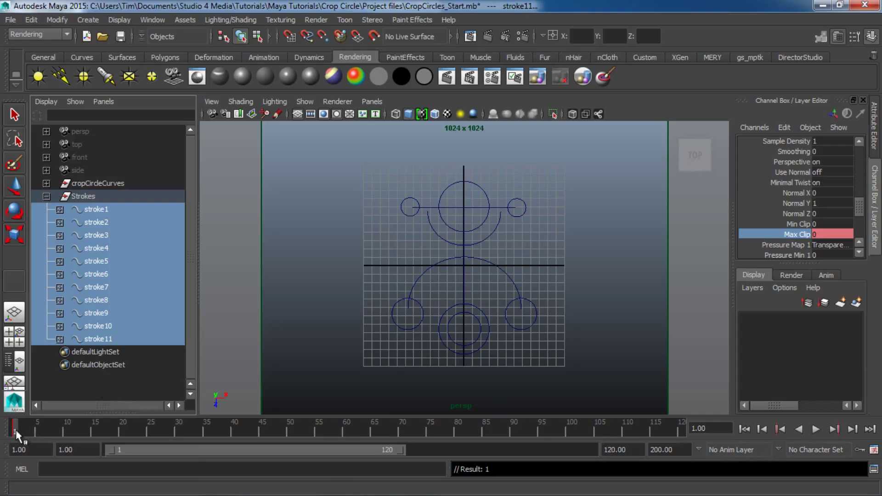
Step: Jump to the end and set the animation end time to 120
key("alt+v")
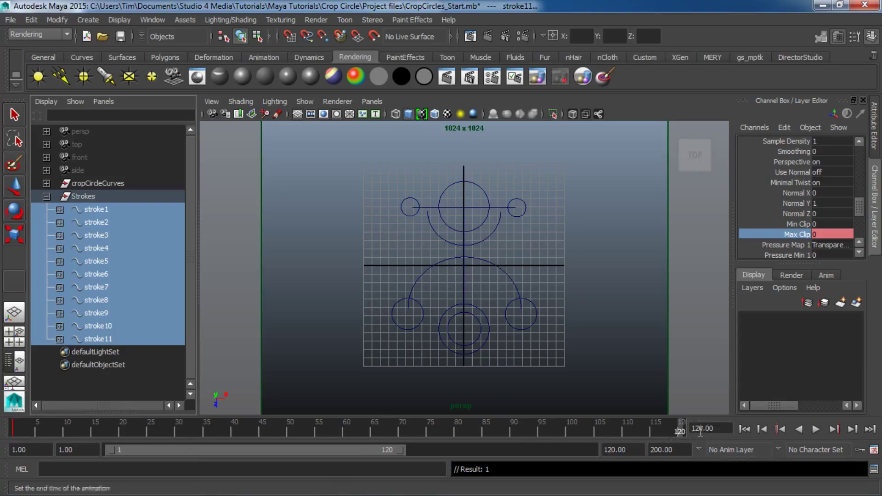
left_click(626, 449)
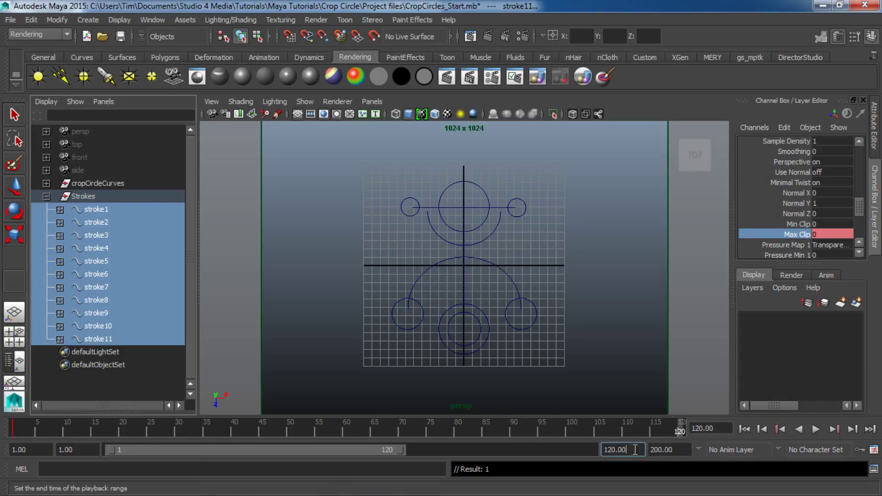
key("Tab")
type("120")
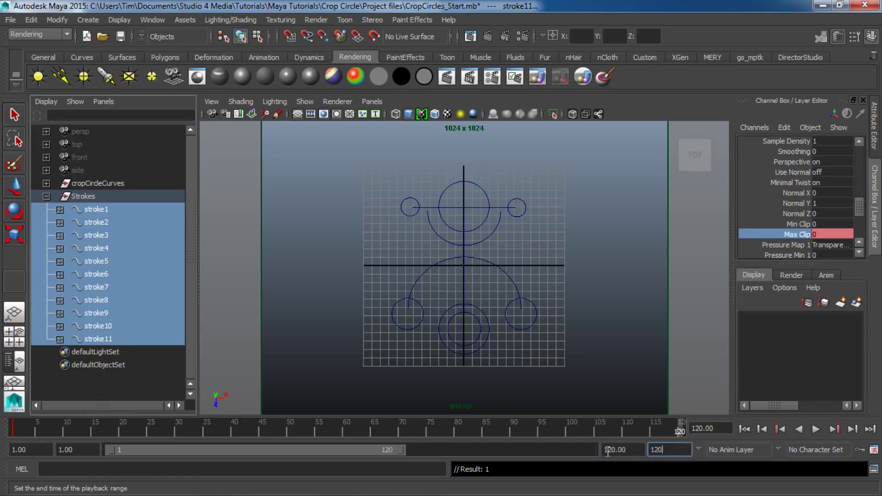
key("Return")
Step: Set Max Clip to 1 and key it at frame 120, then return to frame 1
left_click(823, 234)
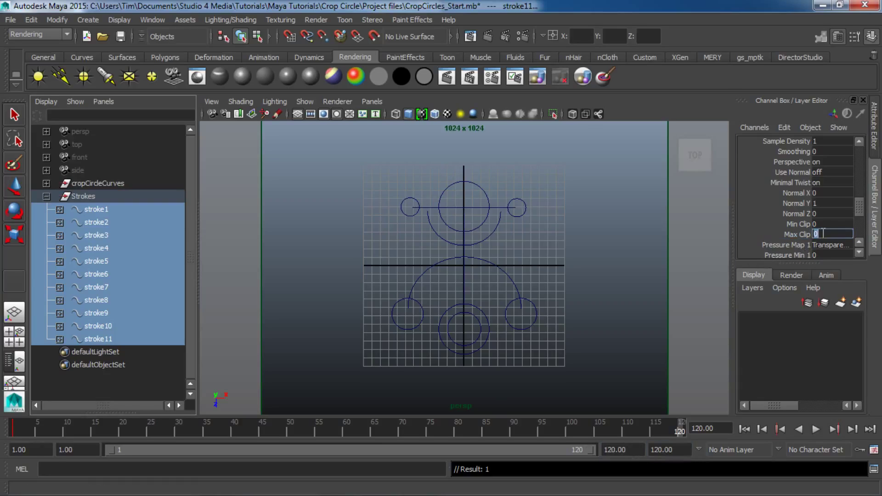
type("1")
key("Return")
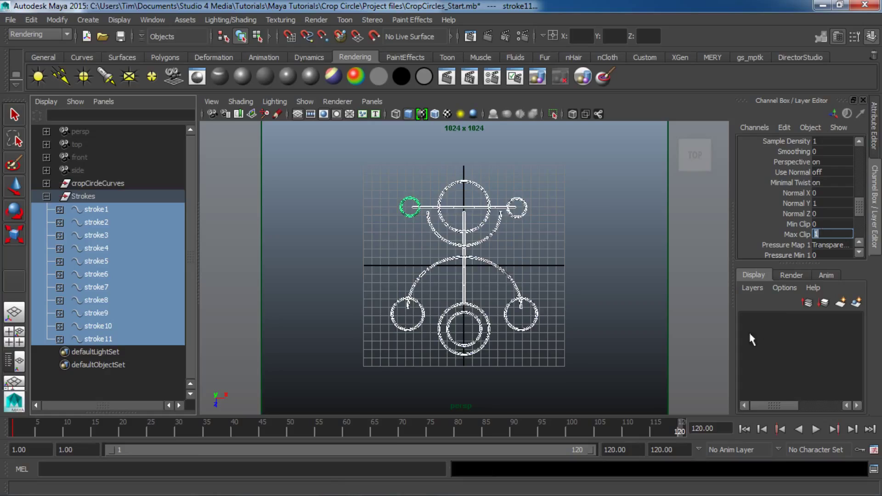
left_click(780, 233)
right_click(781, 232)
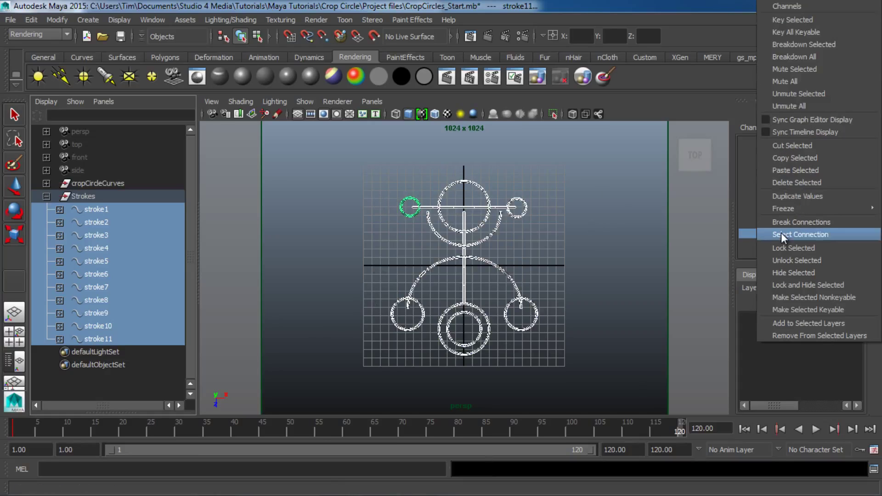
left_click(816, 21)
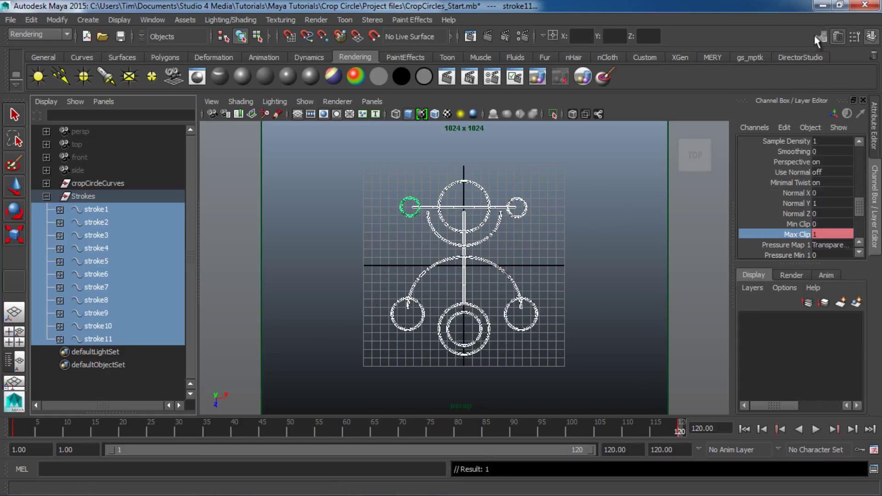
left_click(745, 429)
Step: Deselect, frame the curves, and play from frame 1 to watch the strokes draw in
left_click(585, 327)
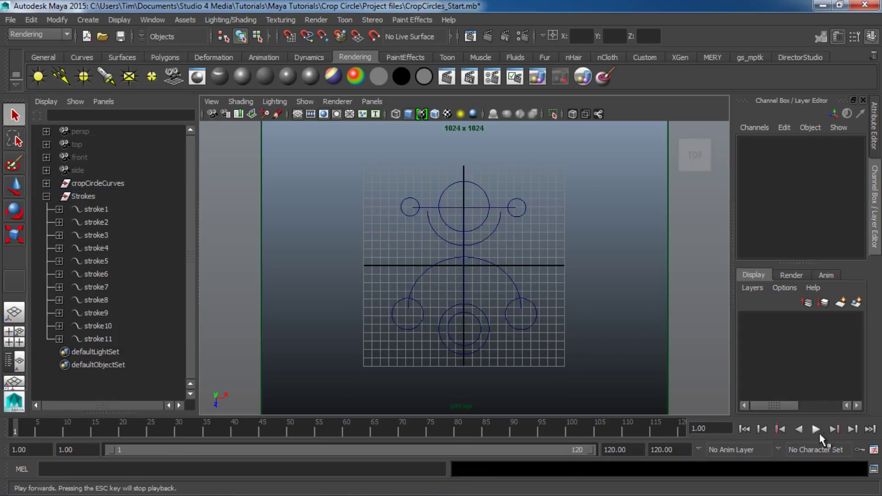
left_click(817, 429)
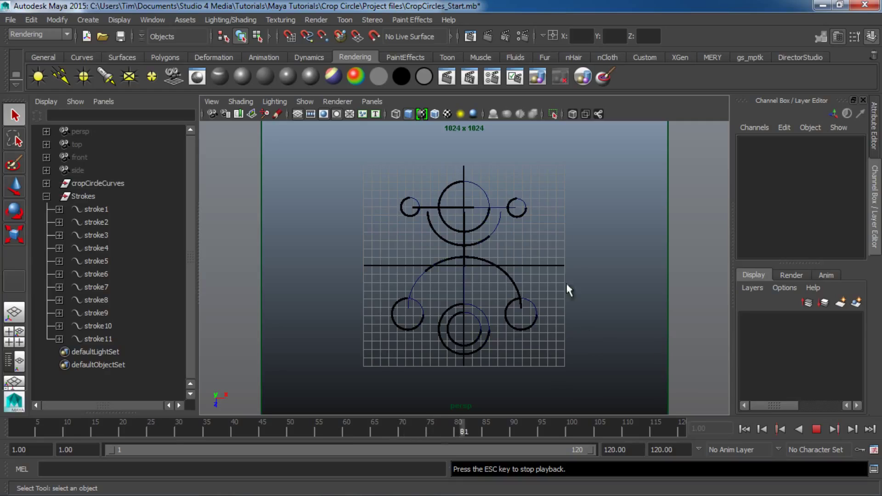
left_click(816, 429)
key("f")
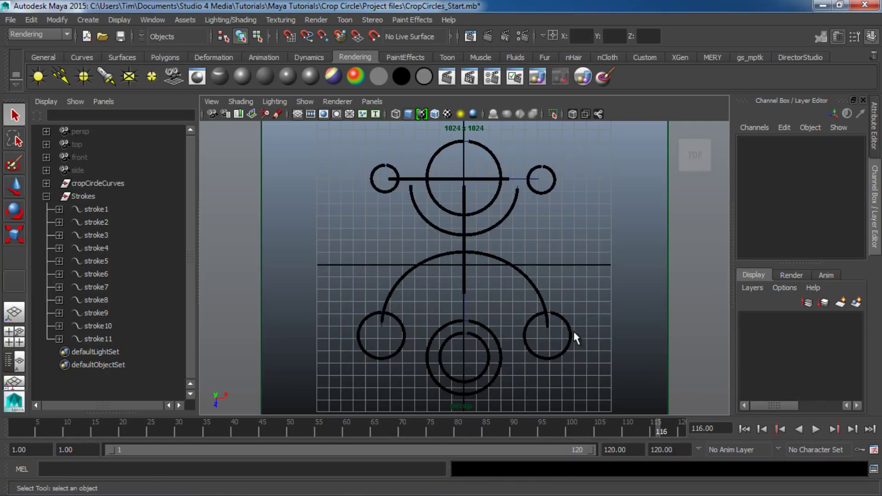
left_click(745, 429)
left_click(816, 433)
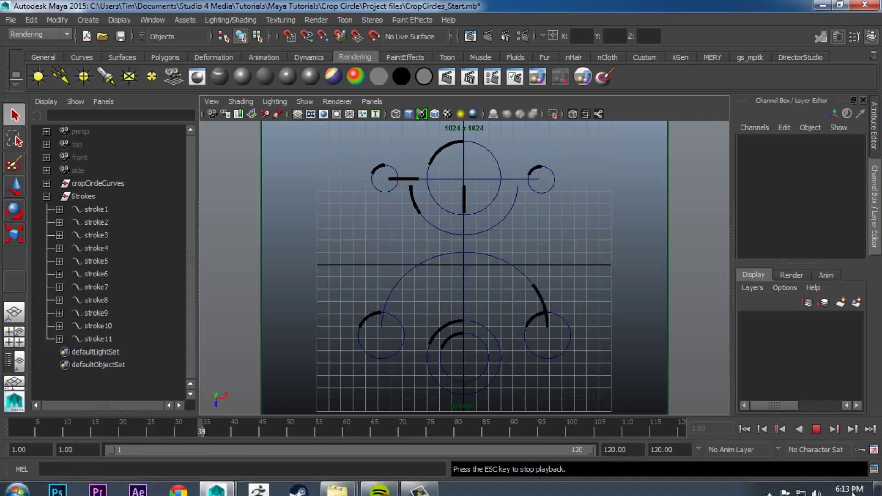
Step: Select stroke1–stroke11 to review their shape attributes in the Channel Box, then deselect
left_click(816, 429)
left_click(749, 432)
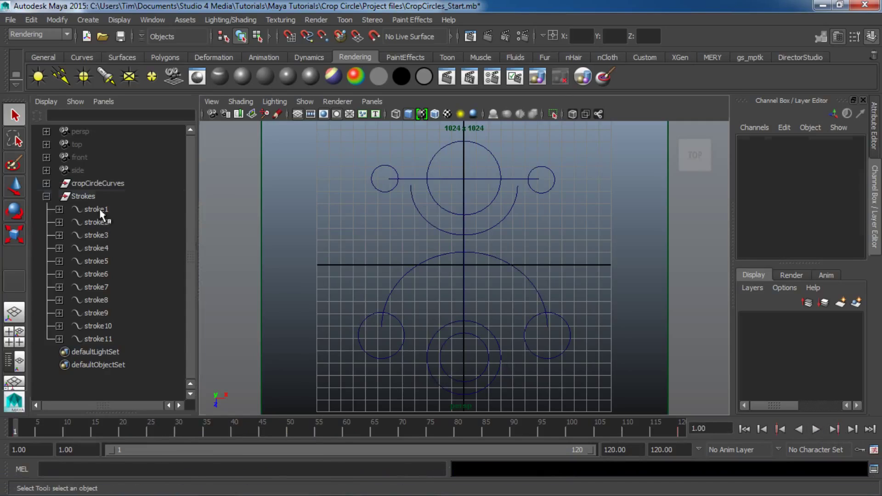
left_click(96, 210)
left_click(114, 338, "shift")
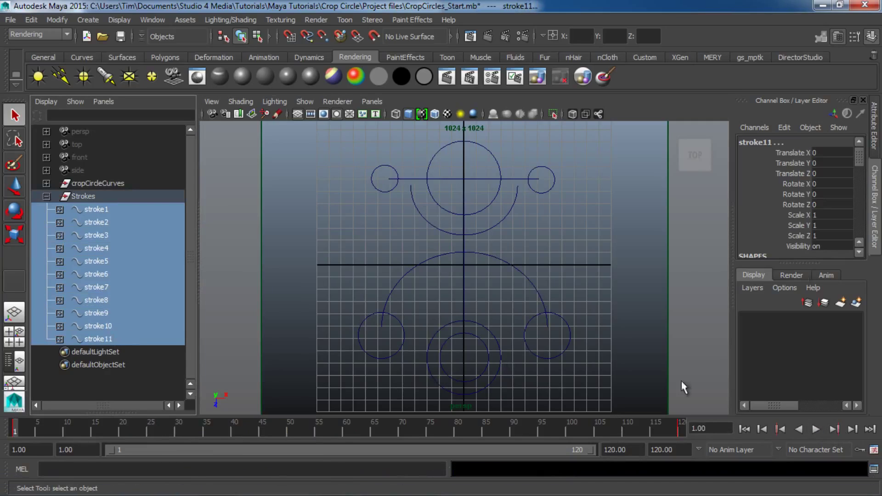
scroll(790, 220, "down", 3)
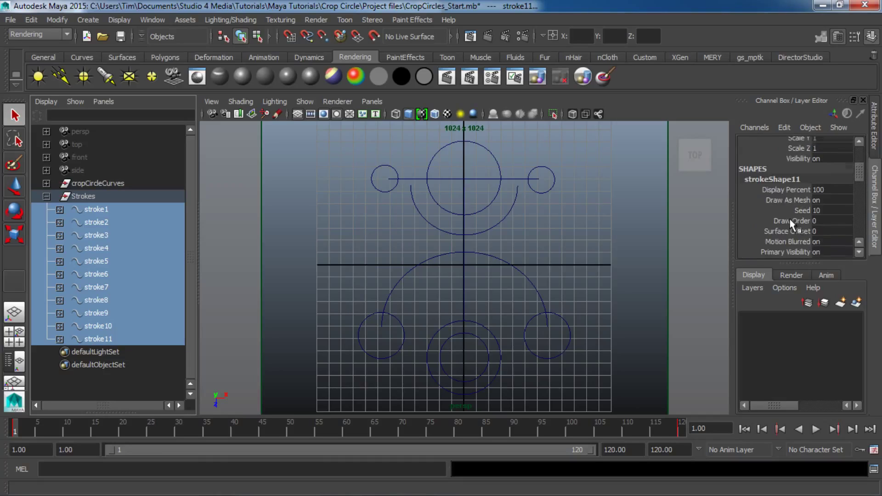
scroll(789, 219, "down", 5)
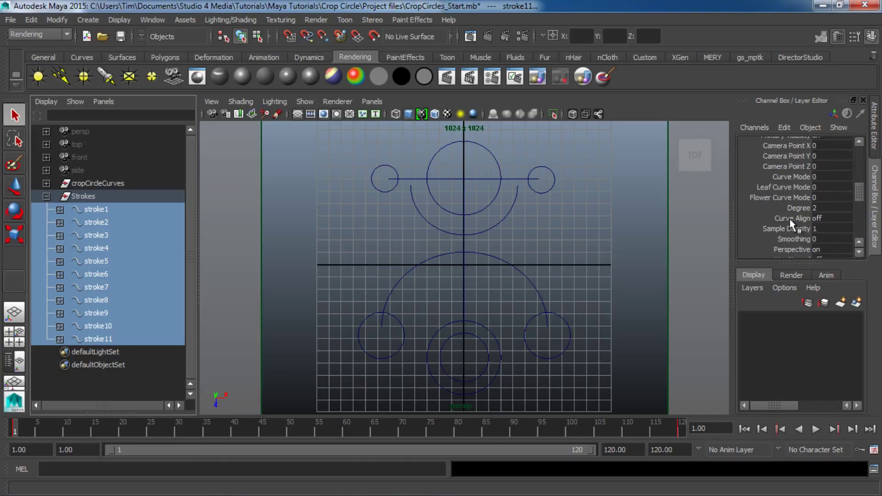
scroll(789, 218, "down", 1)
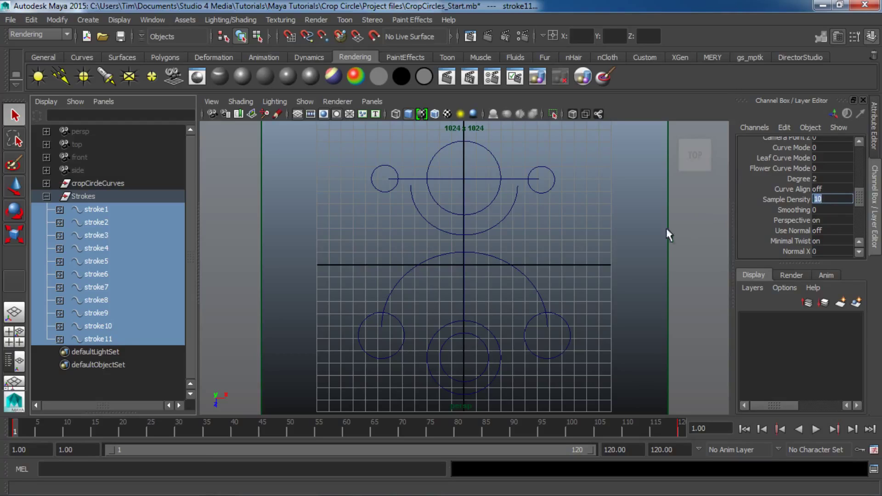
left_click(654, 240)
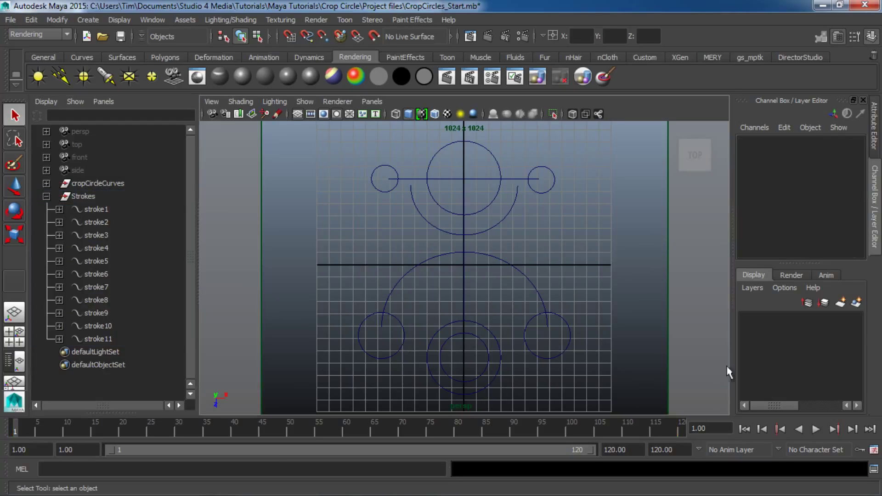
Step: Play the stroke animation, stopping at frames 63, 112 and finally 117
left_click(816, 431)
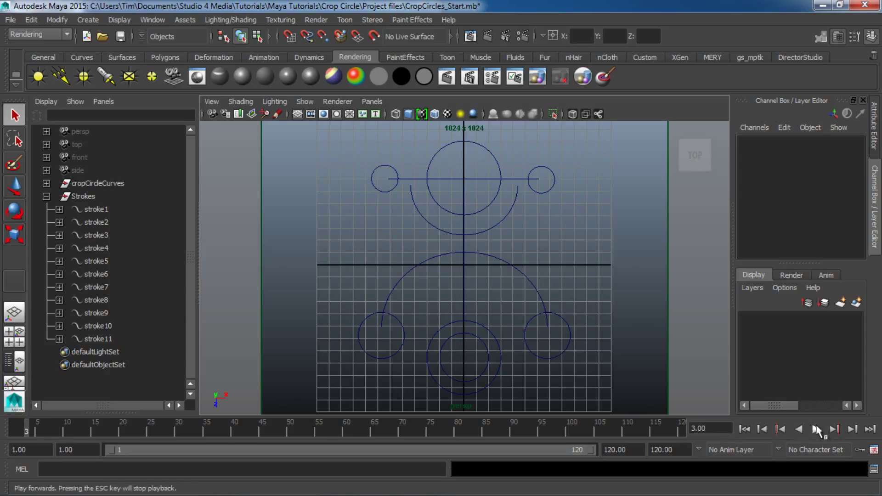
left_click(545, 317)
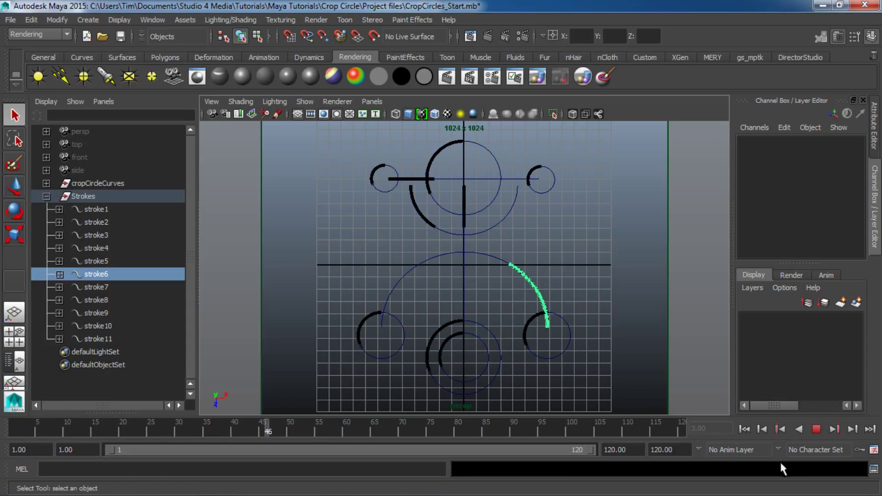
left_click(817, 430)
scroll(542, 301, "up", 5)
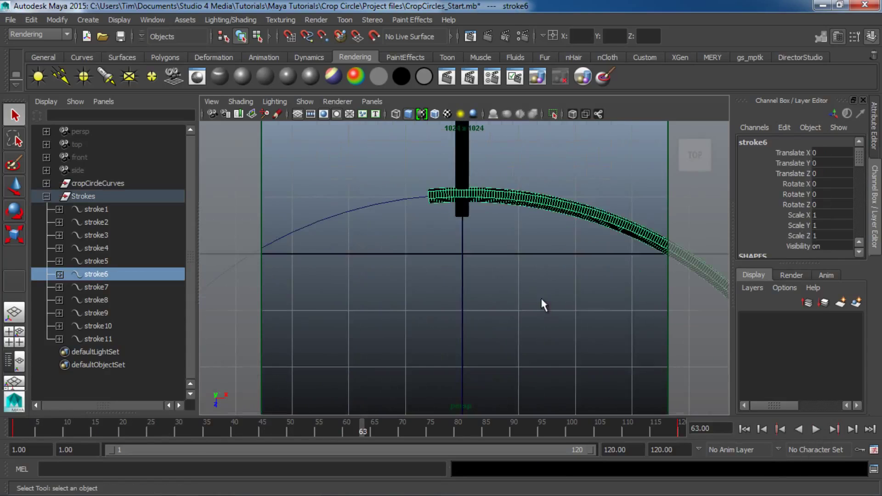
scroll(514, 231, "down", 5)
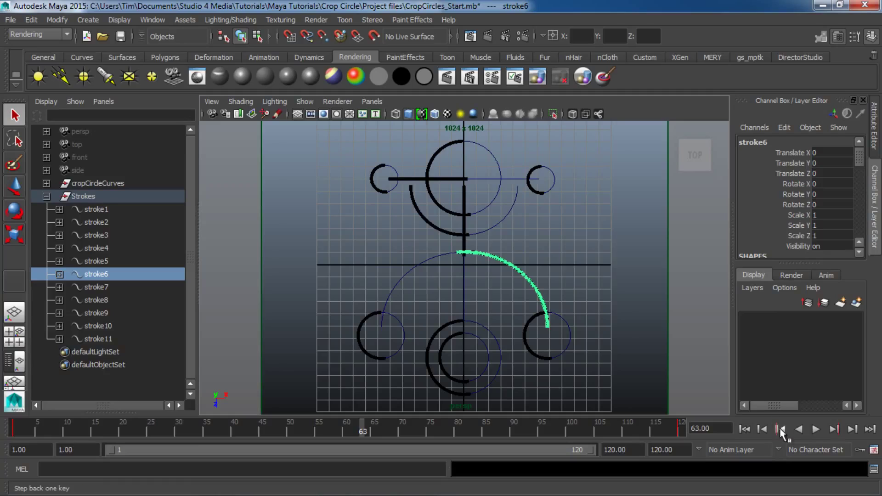
left_click(817, 430)
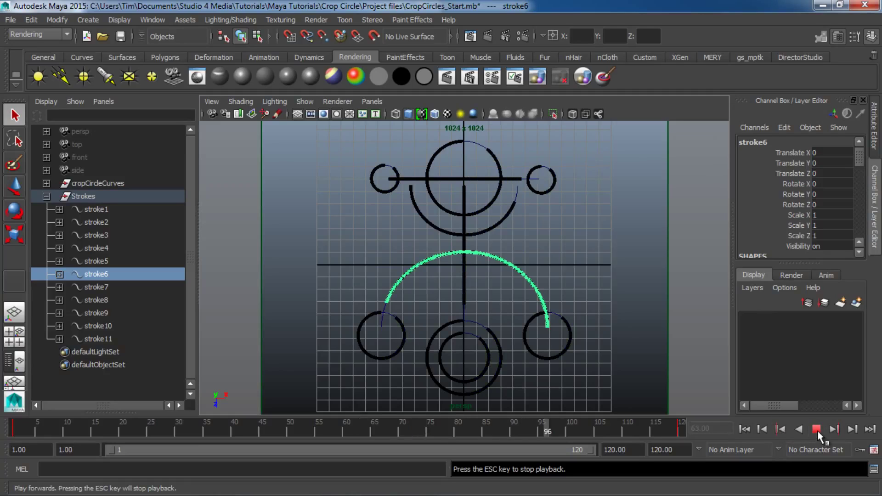
left_click(818, 431)
left_click(643, 293)
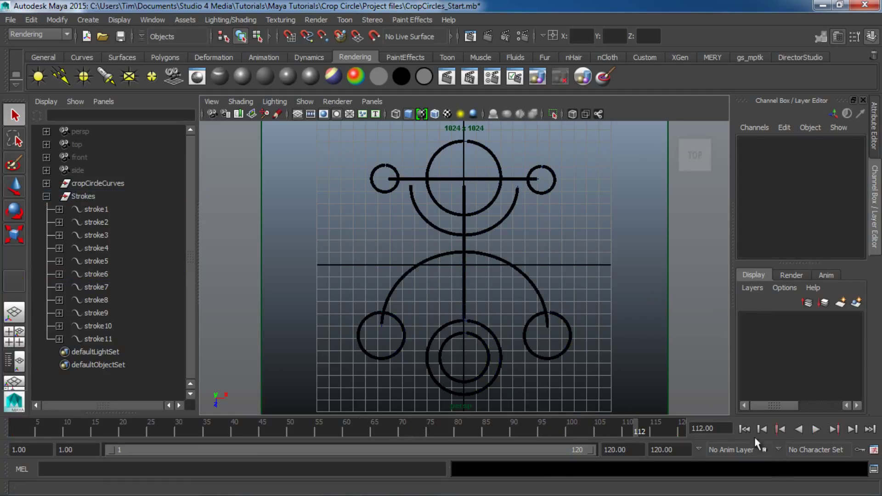
left_click(745, 430)
left_click(817, 430)
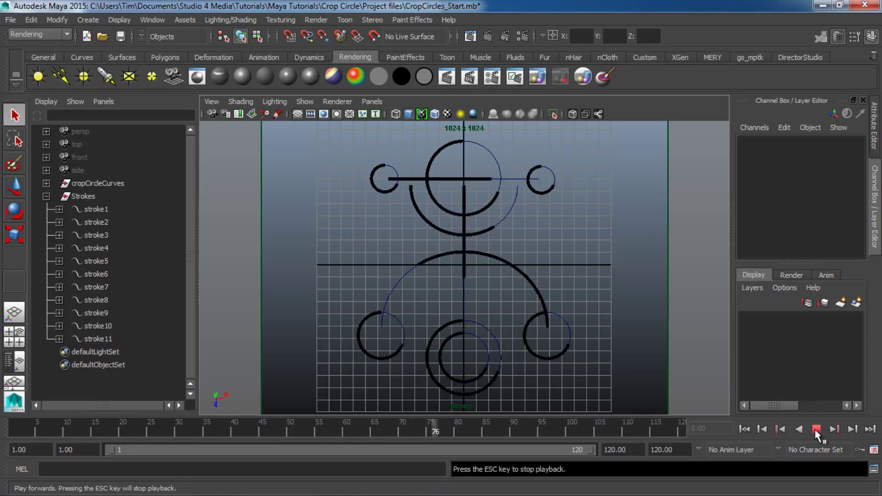
left_click(817, 429)
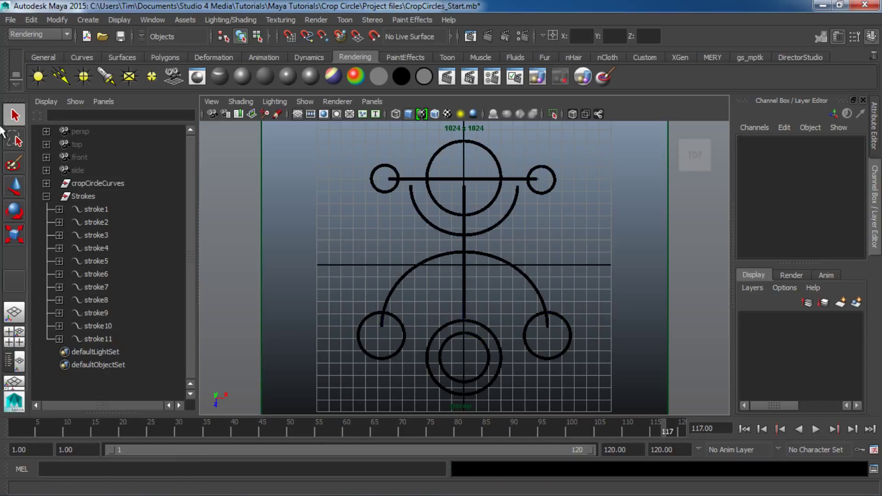
Step: Apply Share One Brush to stroke1 through stroke11, then reselect stroke1 alone
left_click(76, 196)
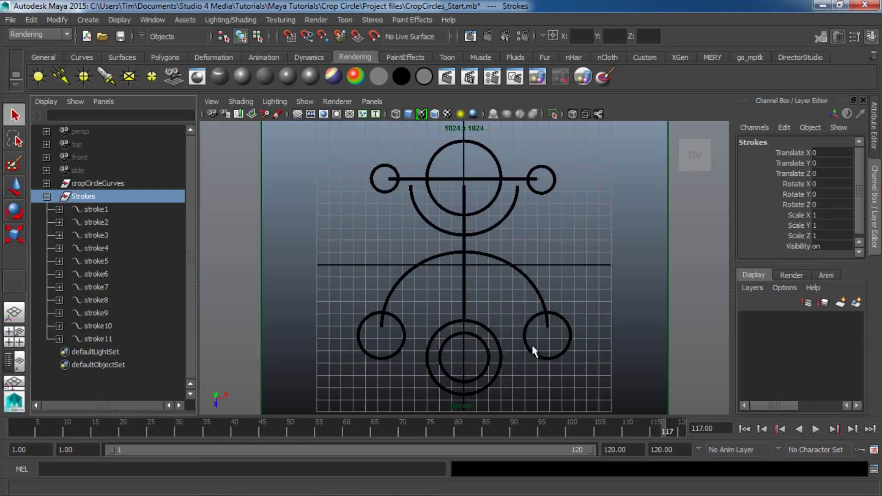
left_click(109, 207)
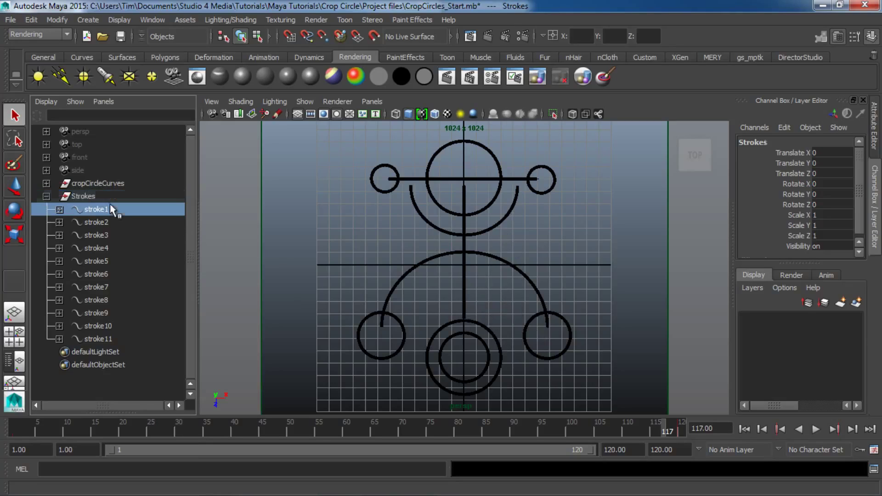
left_click(128, 341, "shift")
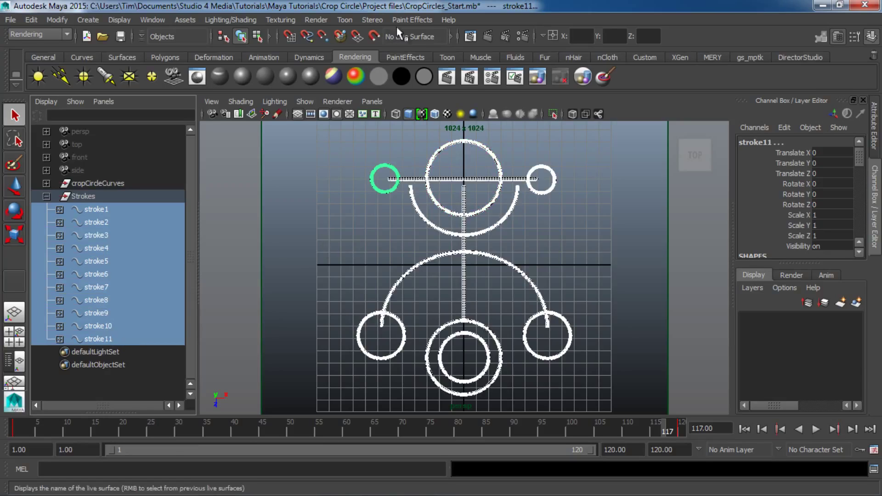
left_click(410, 20)
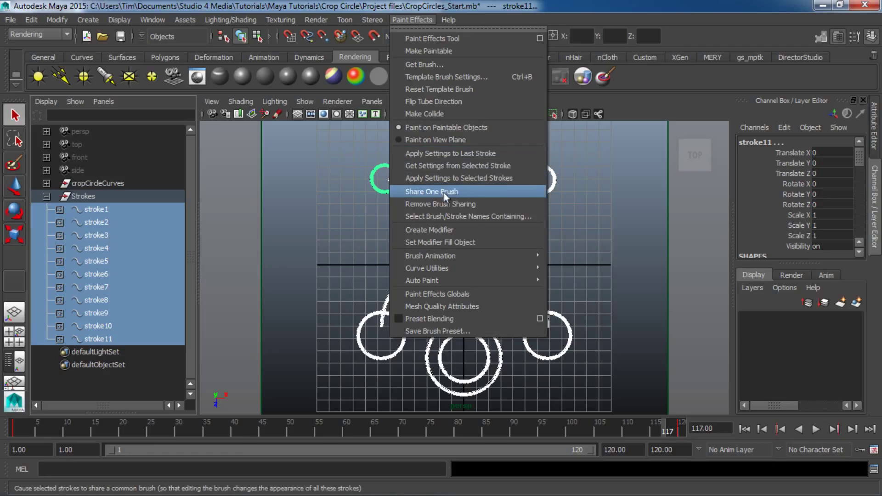
left_click(459, 192)
left_click(121, 208)
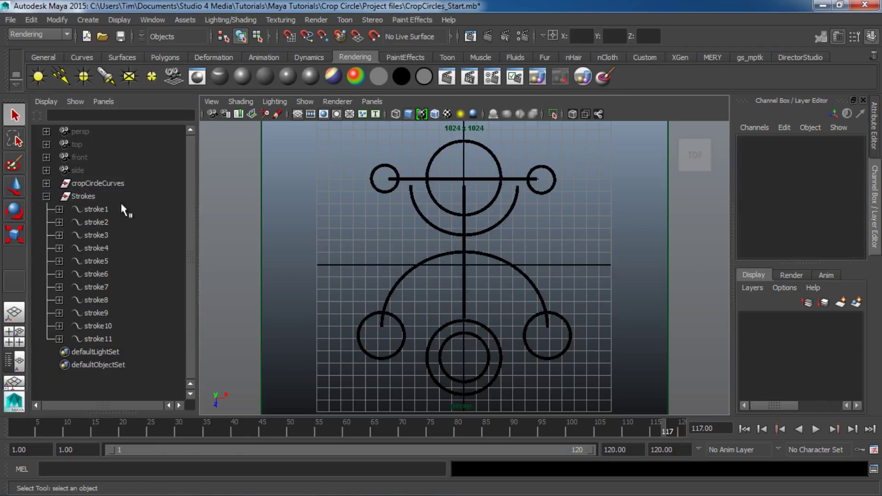
Step: Show the shared brush12 settings in the Attribute Editor with Brush Profile expanded
left_click(875, 138)
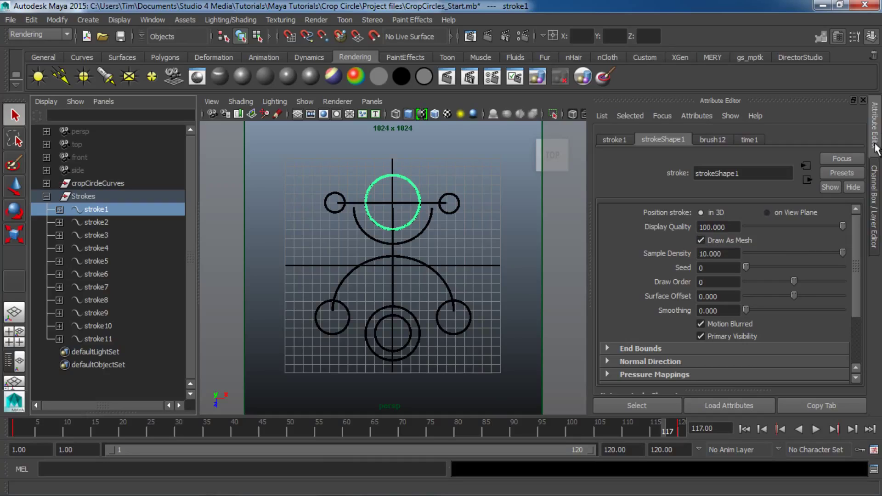
left_click(715, 141)
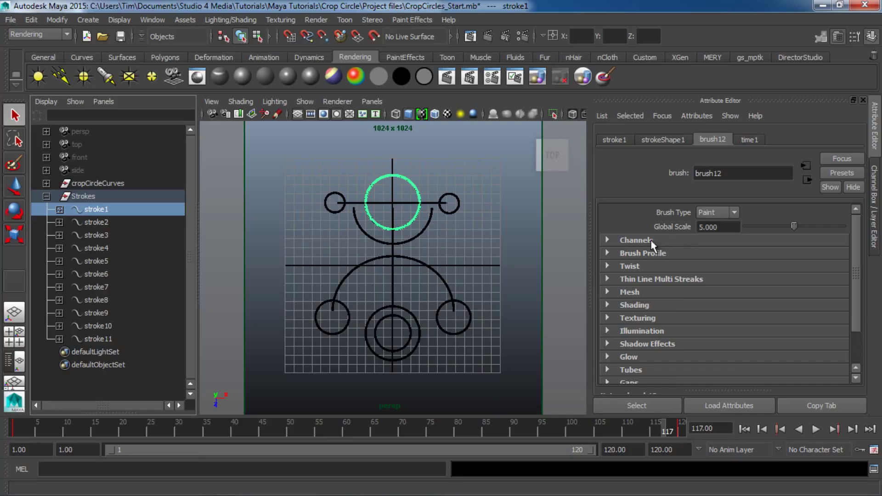
scroll(673, 319, "down", 2)
scroll(673, 318, "up", 2)
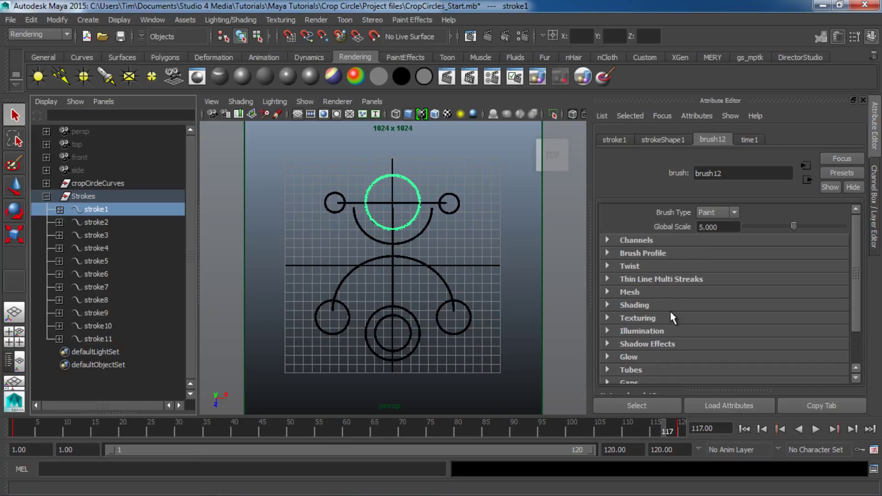
left_click(666, 253)
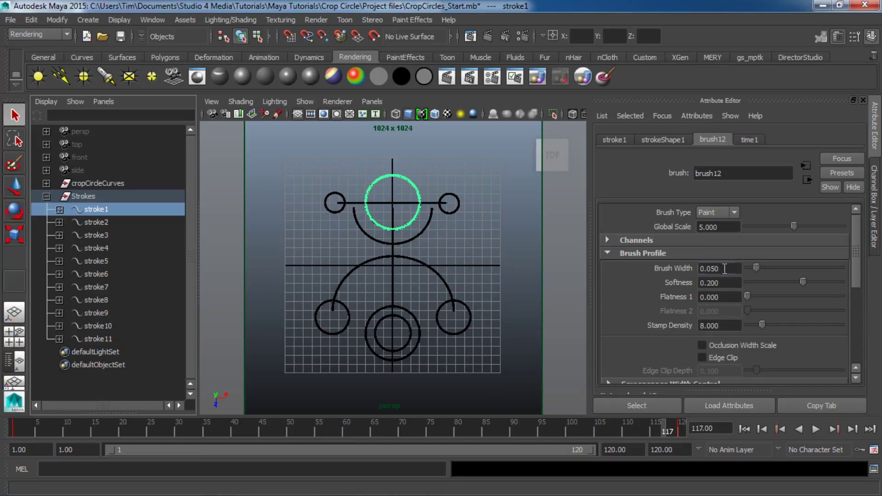
Step: Try Brush Width values of 0.2, 1 and 0.1
left_click_drag(725, 269, 711, 269)
type("2")
key("Return")
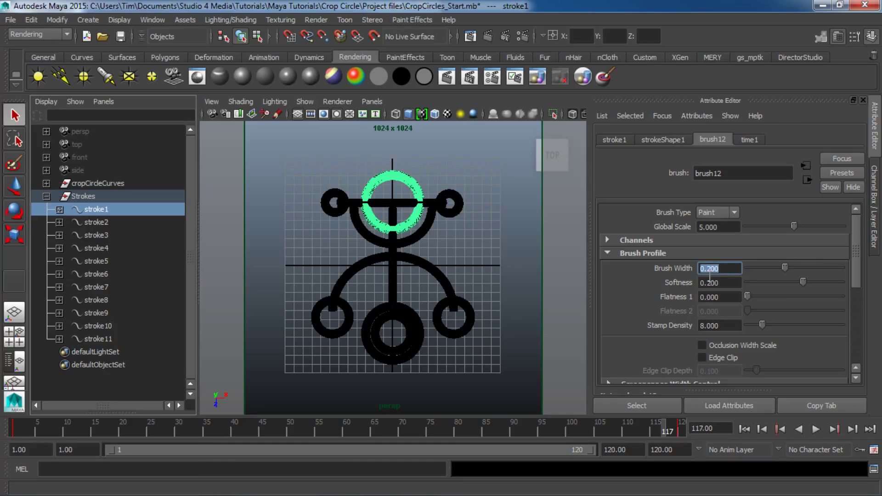
type("1")
key("Return")
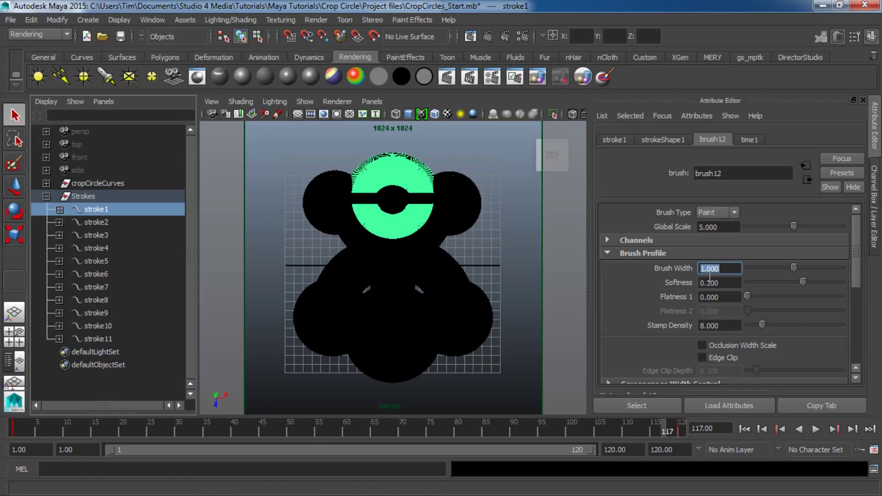
type("0.1")
key("Return")
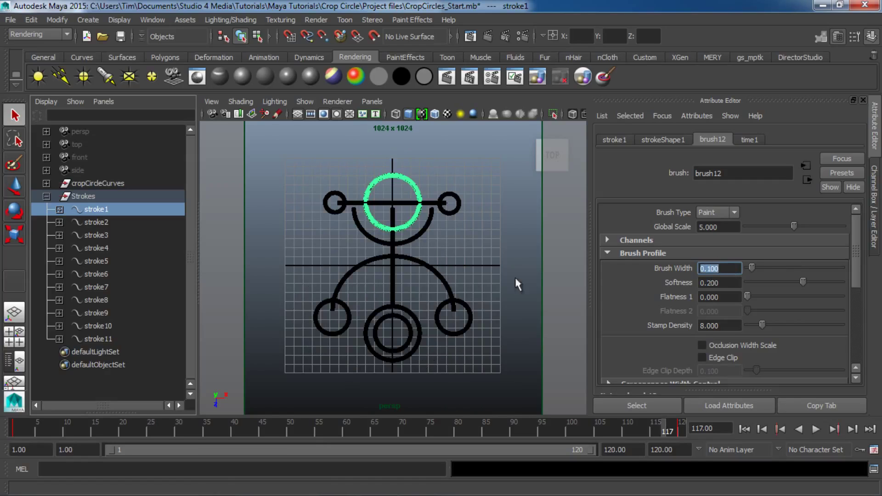
Step: Nudge the Brush Width up to about 0.15 and deselect stroke1
scroll(495, 280, "up", 2)
scroll(494, 277, "down", 2)
left_click(719, 269)
type("5")
key("Return")
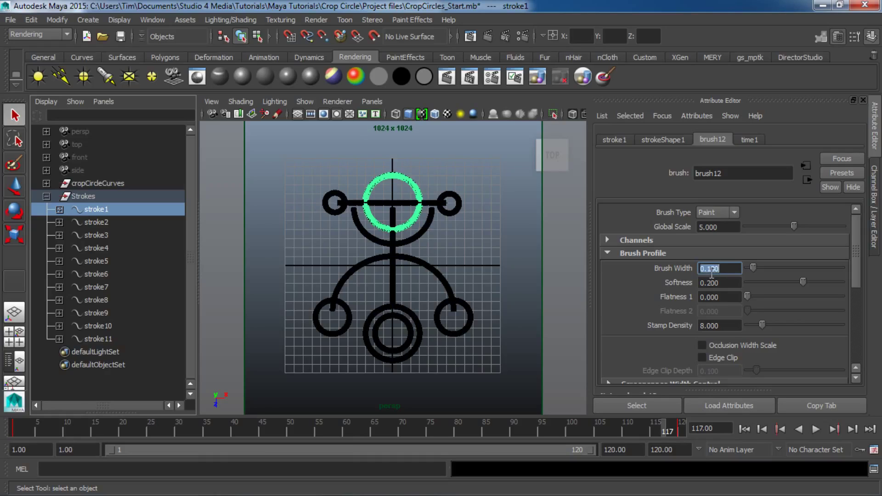
left_click(526, 261)
scroll(526, 262, "up", 2)
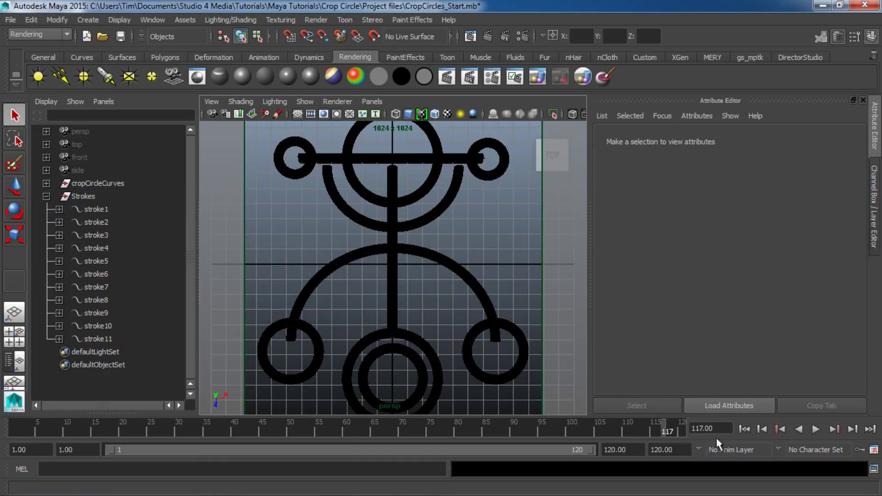
Step: Return to frame 1 and close the Attribute Editor to enlarge the view
left_click(745, 431)
scroll(547, 356, "down", 2)
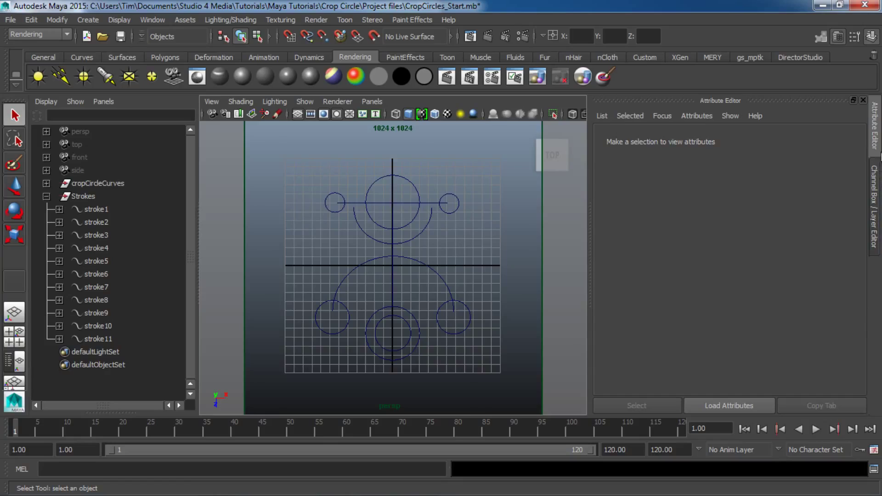
key("ctrl+a")
scroll(671, 347, "down", 2)
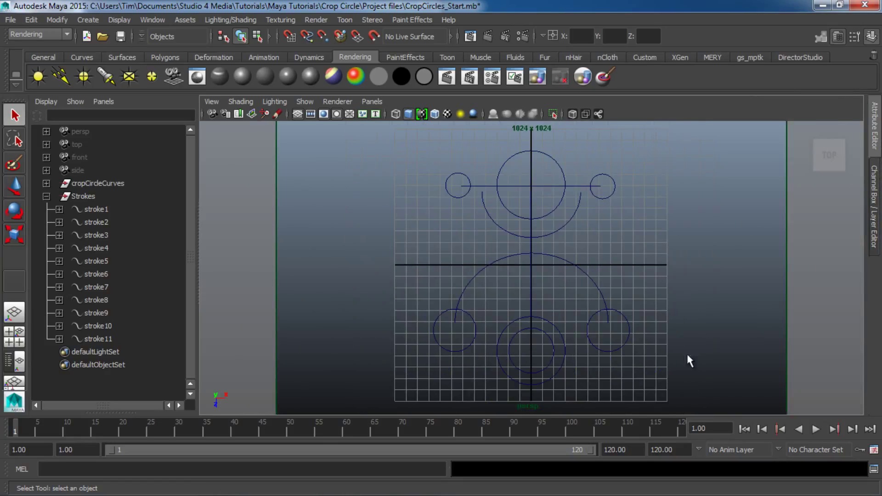
Step: Play the animation, pausing at frames 70 and 84, then select coprCirlceCurve03
left_click(816, 429)
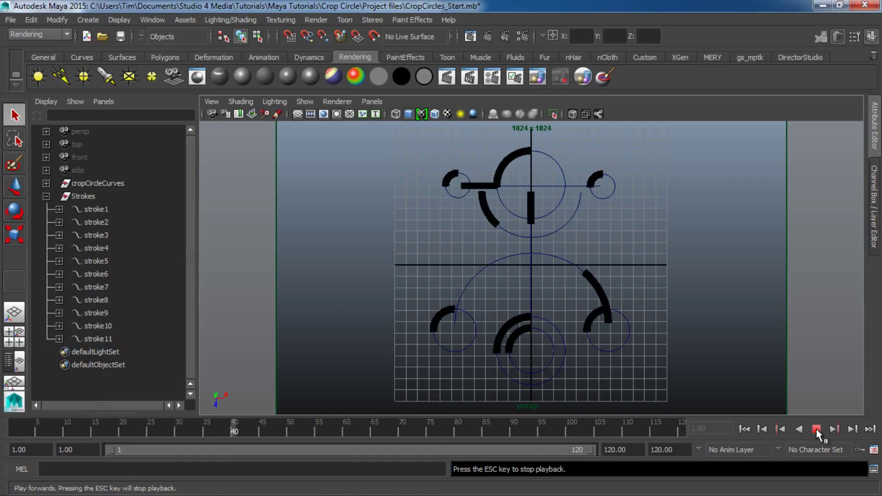
left_click(816, 428)
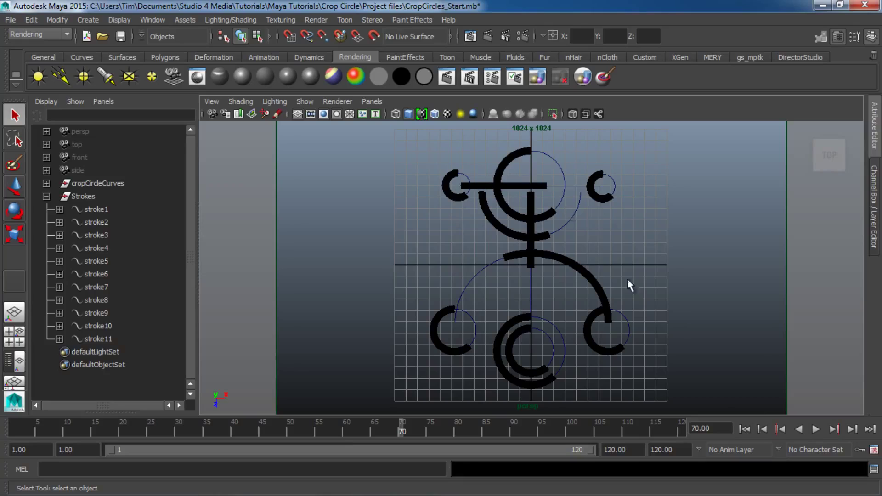
left_click(816, 429)
left_click(817, 428)
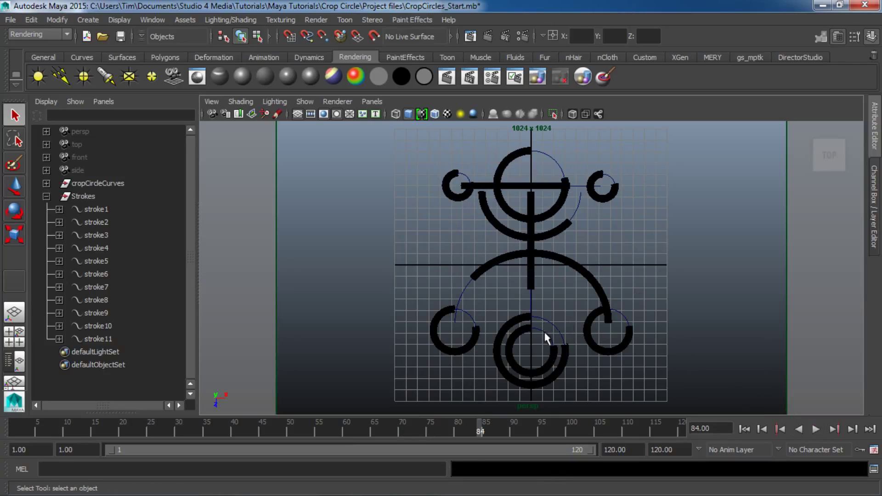
left_click(546, 337)
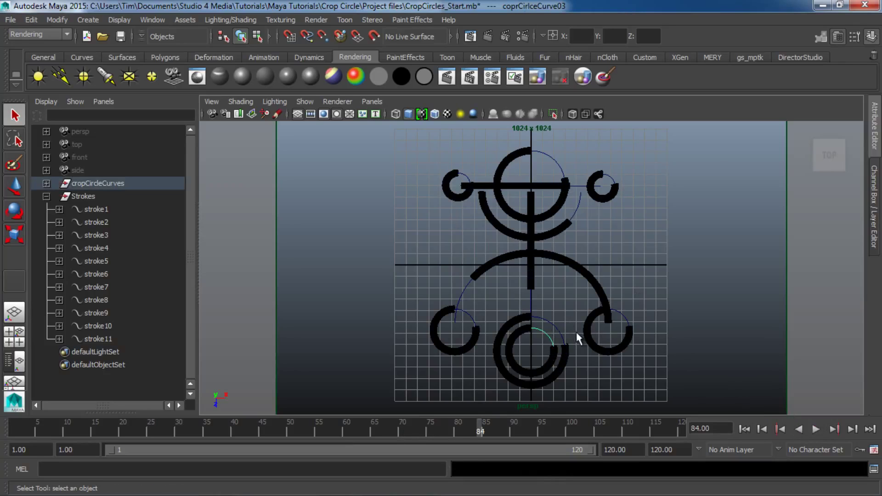
Step: Rotate the selected curve about 16°, the right curl, and the central circle about 67° around Y
key("e")
left_click_drag(567, 307, 584, 410)
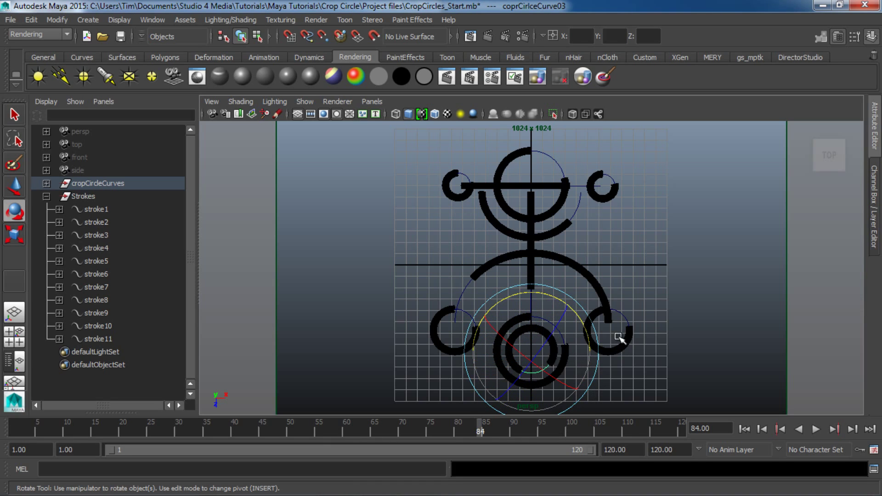
left_click(623, 316)
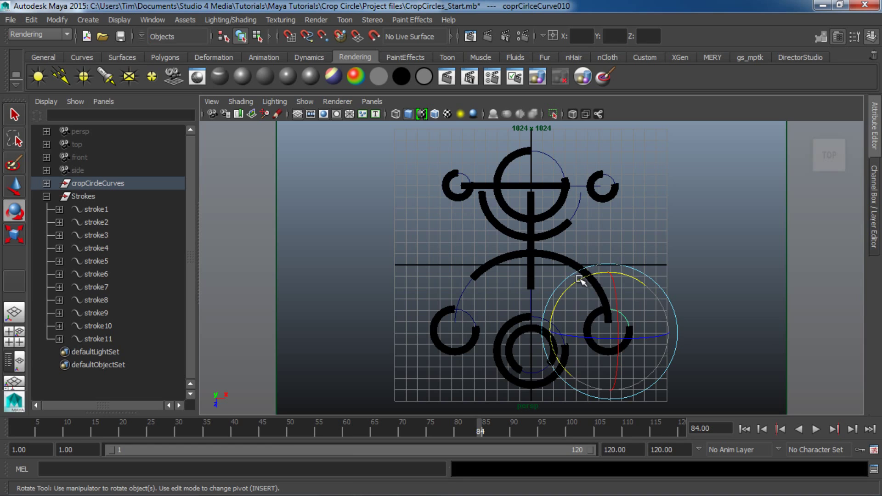
left_click_drag(580, 278, 557, 415)
left_click(611, 179)
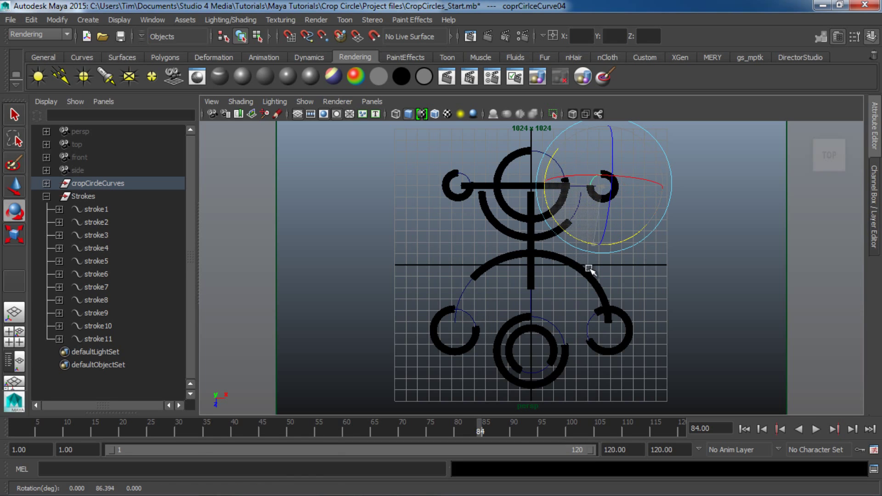
left_click(534, 150)
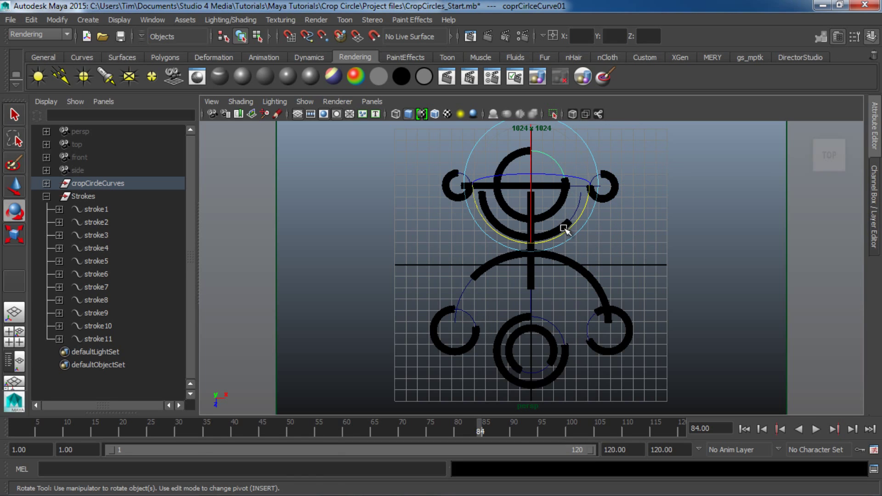
left_click_drag(565, 230, 612, 182)
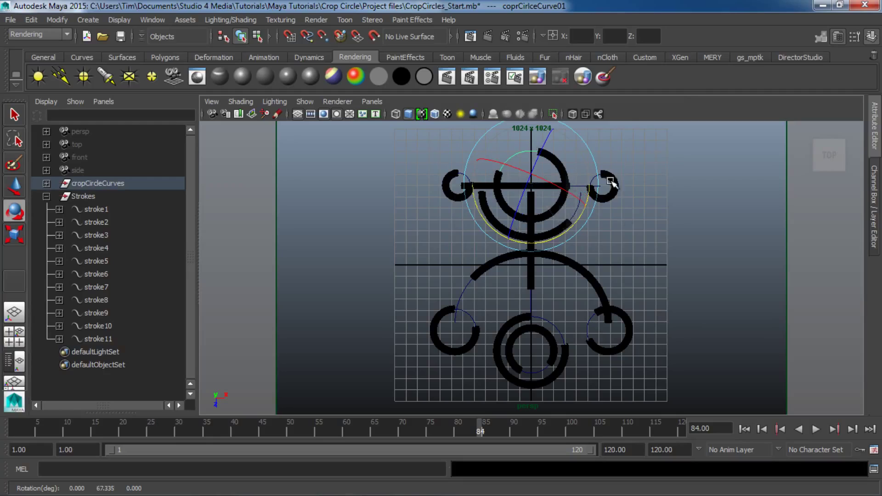
left_click(668, 381)
Step: Replay the stroke growth from frame 1 to 115, collapse the Strokes group, and maximize the viewport
left_click(745, 429)
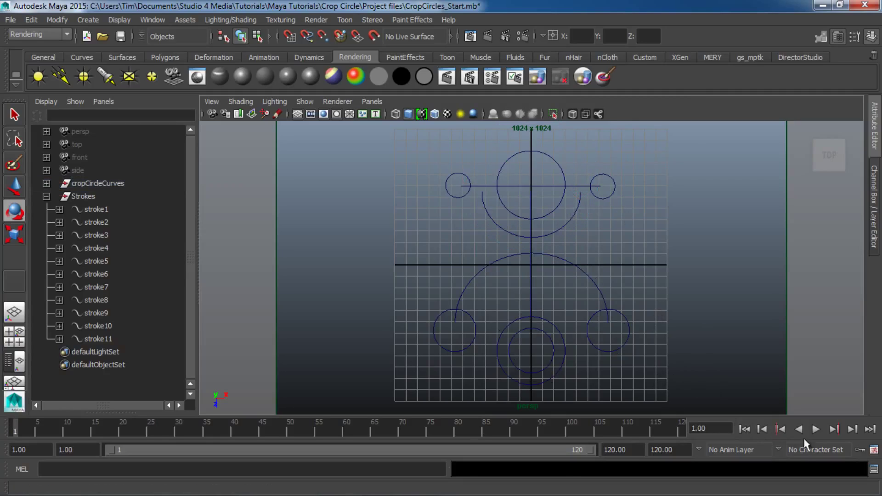
left_click(816, 429)
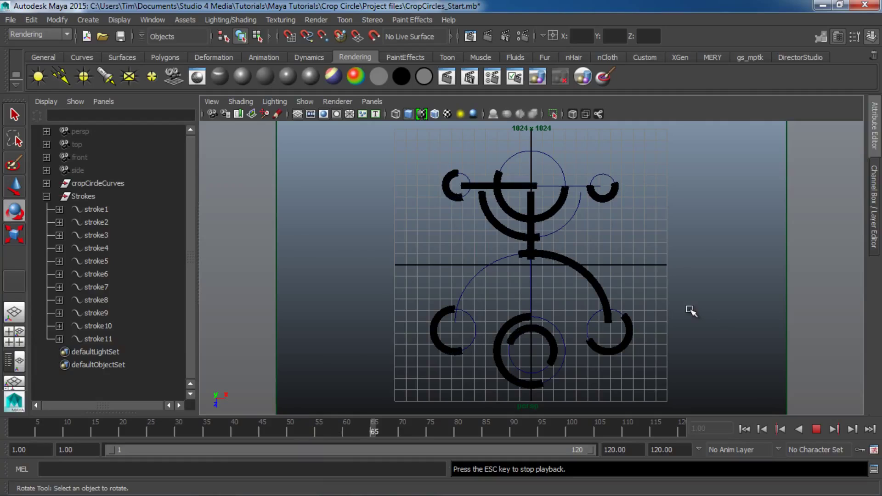
left_click(818, 429)
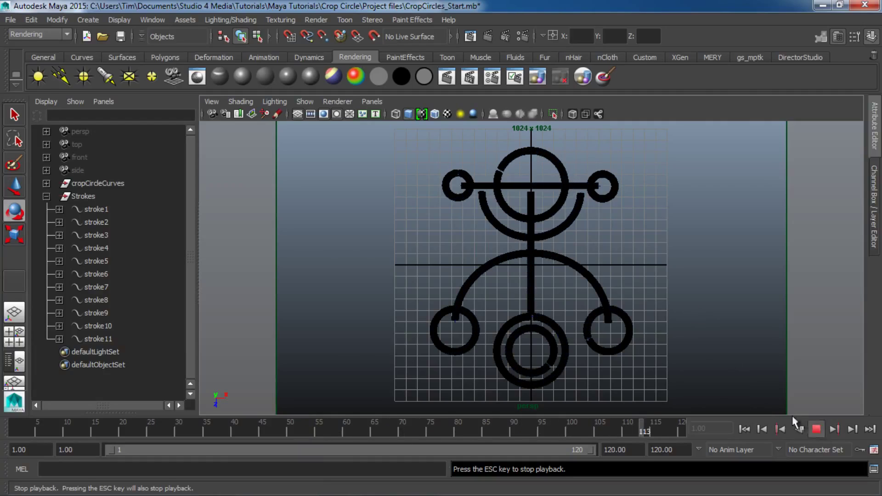
left_click(46, 196)
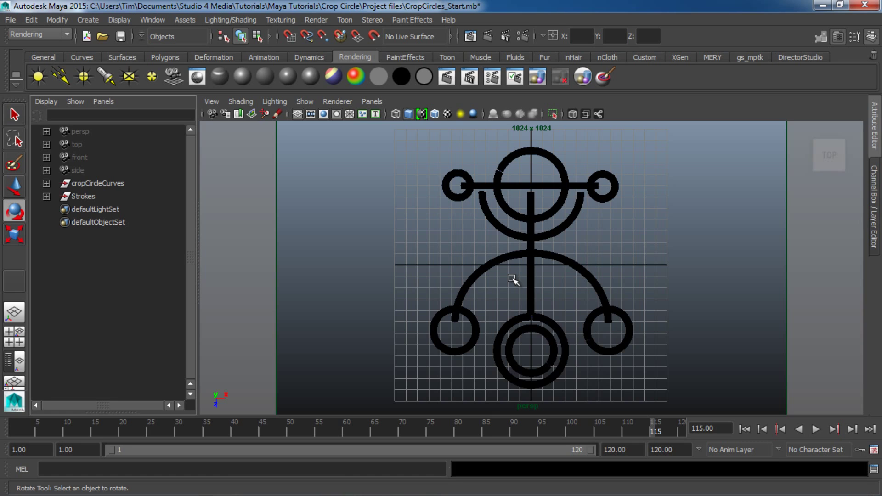
key("space")
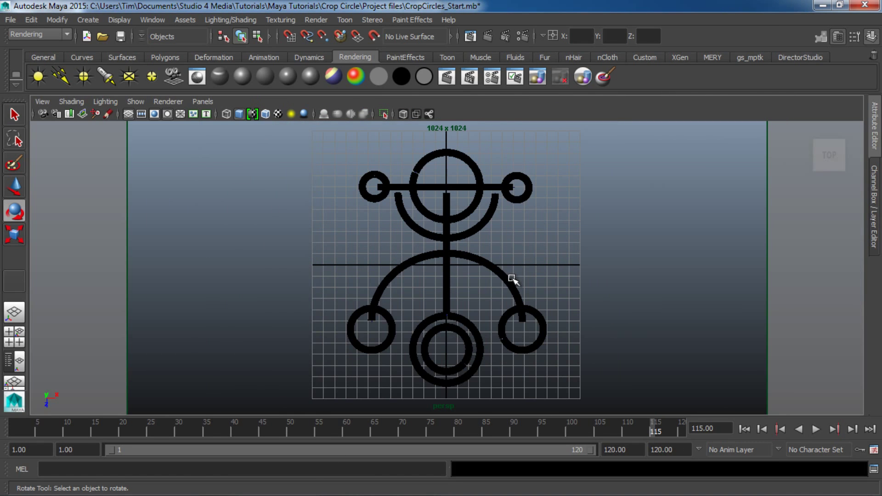
Step: Open Render Settings, keep Maya Software as the renderer, and review the Common tab
left_click(523, 36)
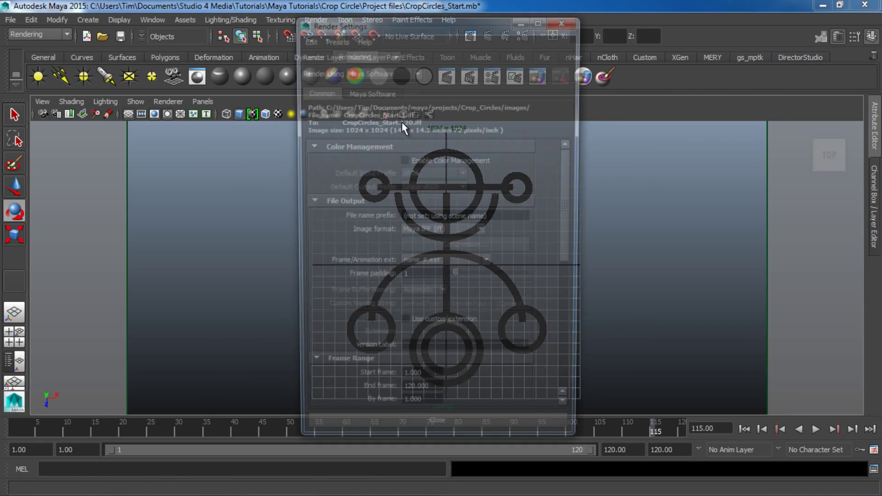
left_click(384, 93)
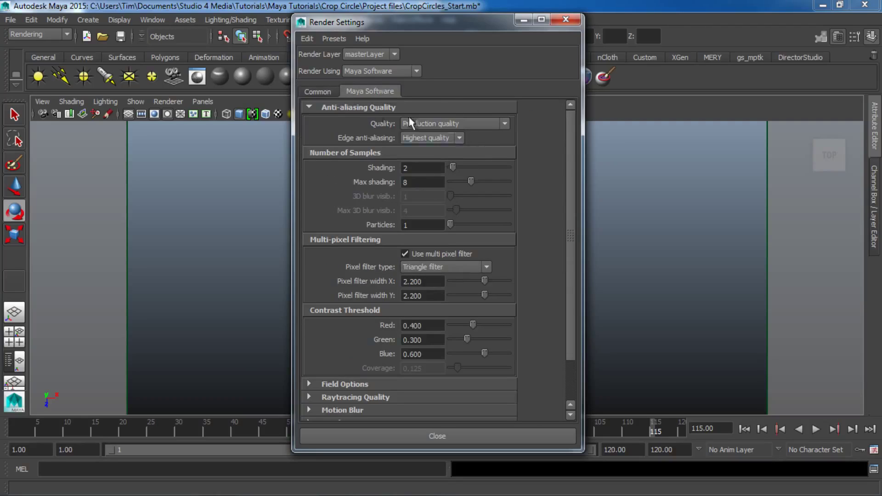
left_click(369, 72)
left_click(369, 83)
left_click(316, 92)
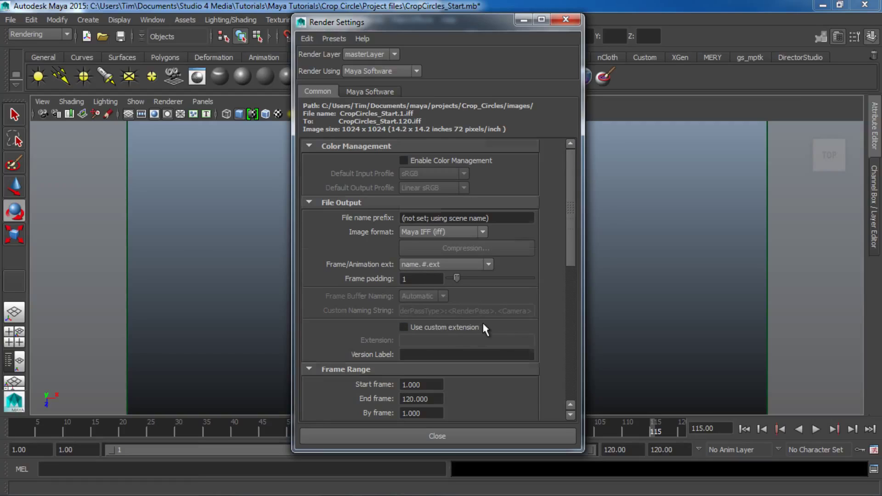
scroll(484, 327, "down", 5)
scroll(483, 327, "up", 5)
Step: Keep Production quality anti-aliasing and Paint Effects oversampling enabled in the Maya Software tab
left_click(381, 92)
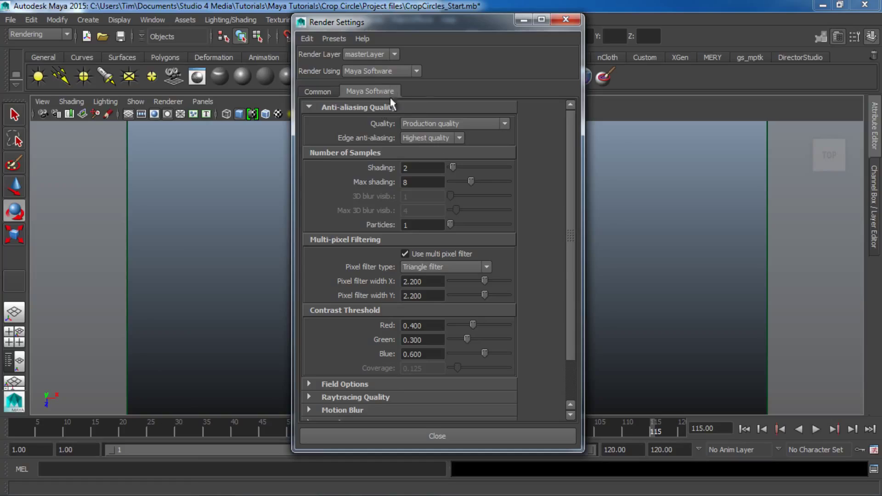
left_click(428, 122)
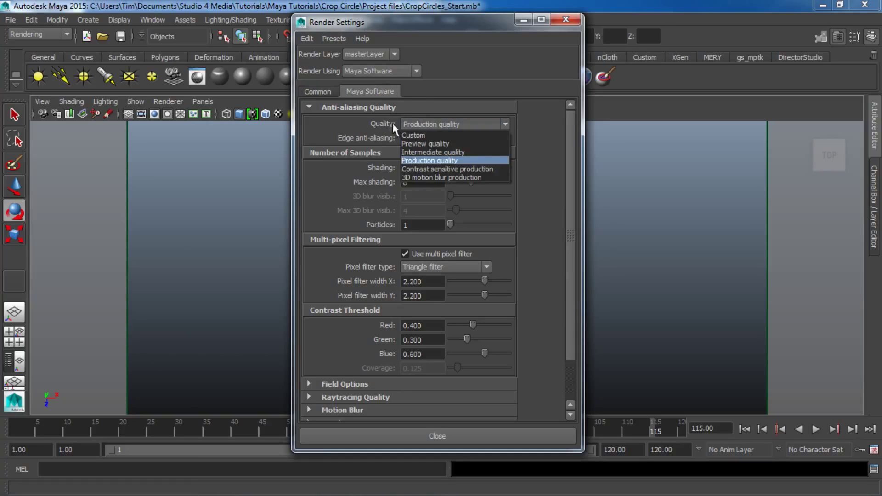
left_click(428, 159)
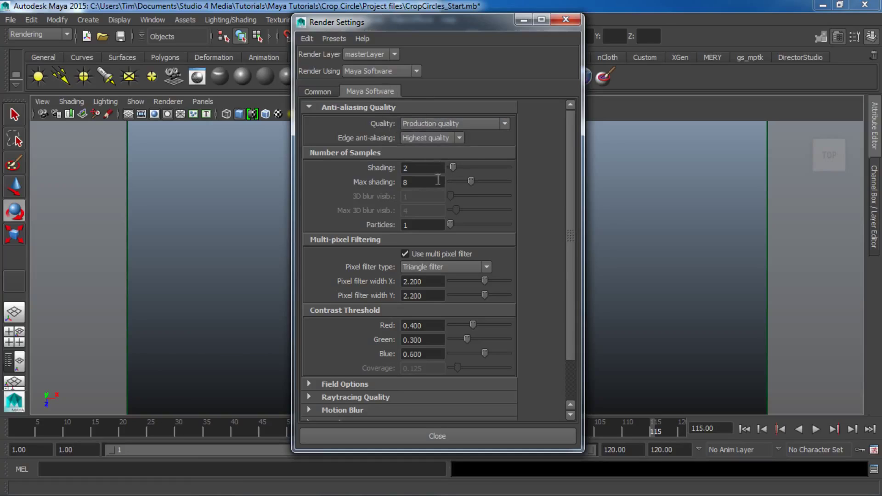
scroll(441, 267, "down", 2)
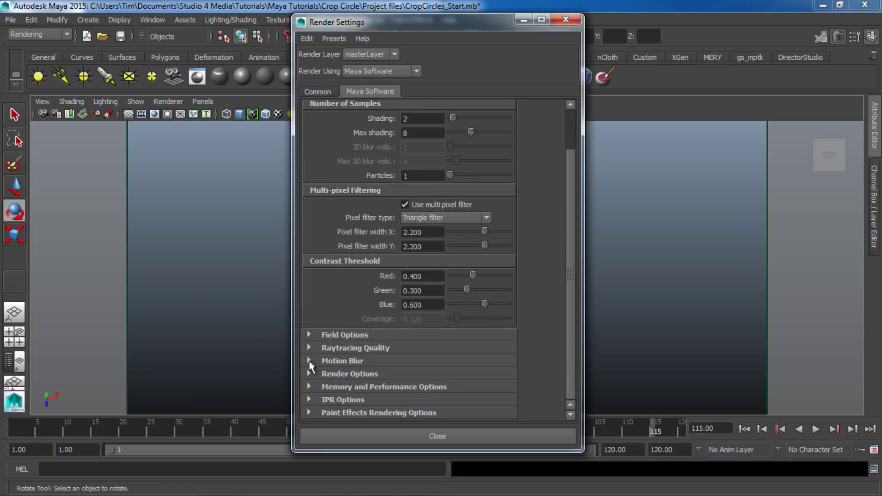
left_click(353, 413)
scroll(441, 272, "down", 3)
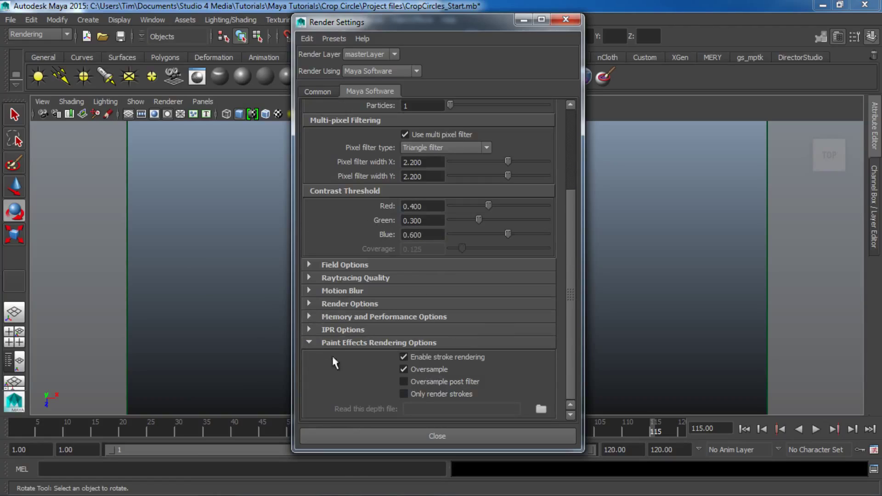
left_click(415, 368)
left_click(415, 368)
scroll(430, 363, "up", 5)
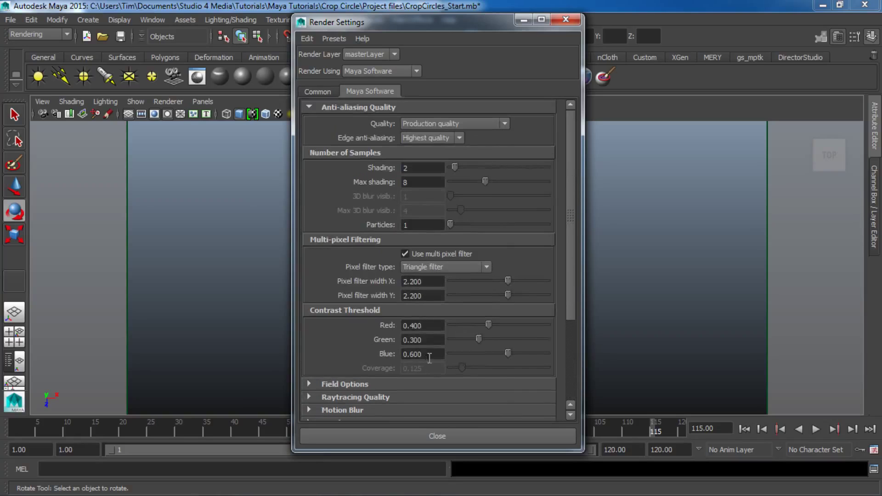
left_click(315, 90)
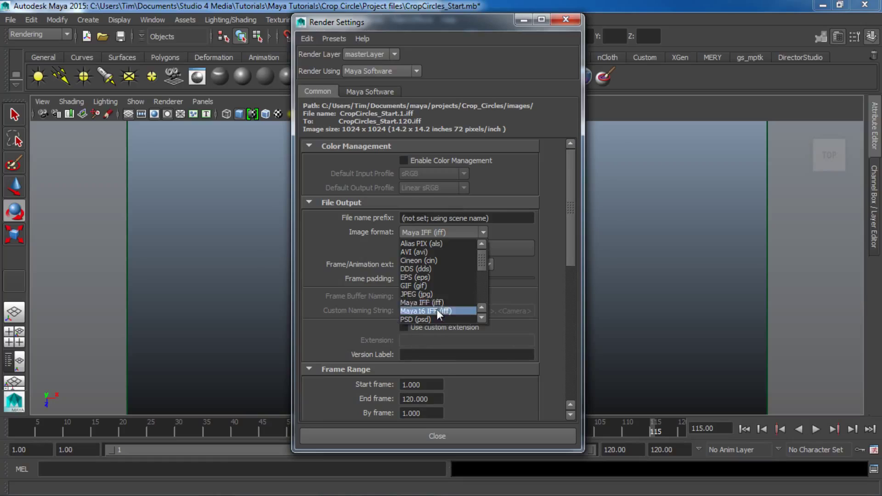
Step: Keep Maya IFF format, set name.#.ext frame numbering, and check the 1–120 frame range
left_click(448, 302)
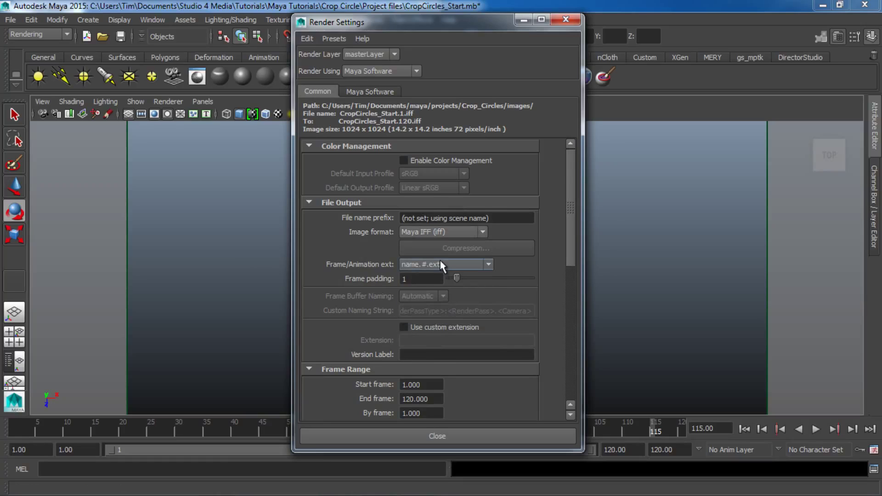
left_click(440, 262)
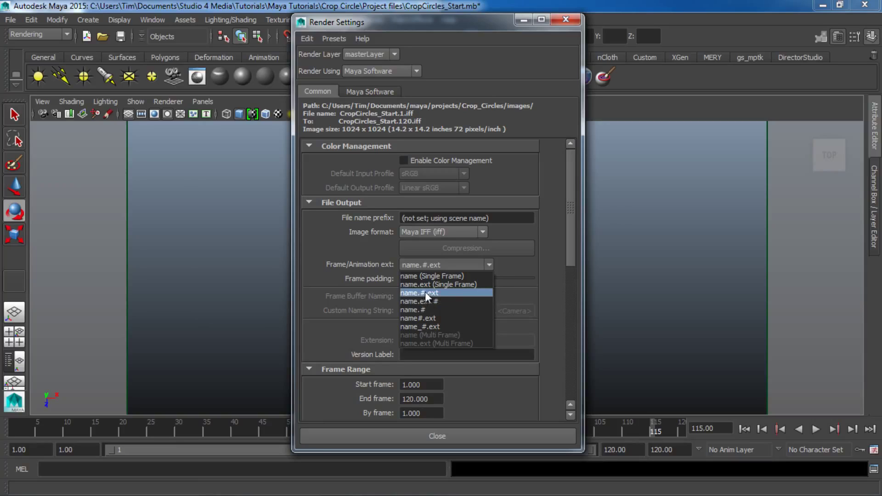
left_click(441, 293)
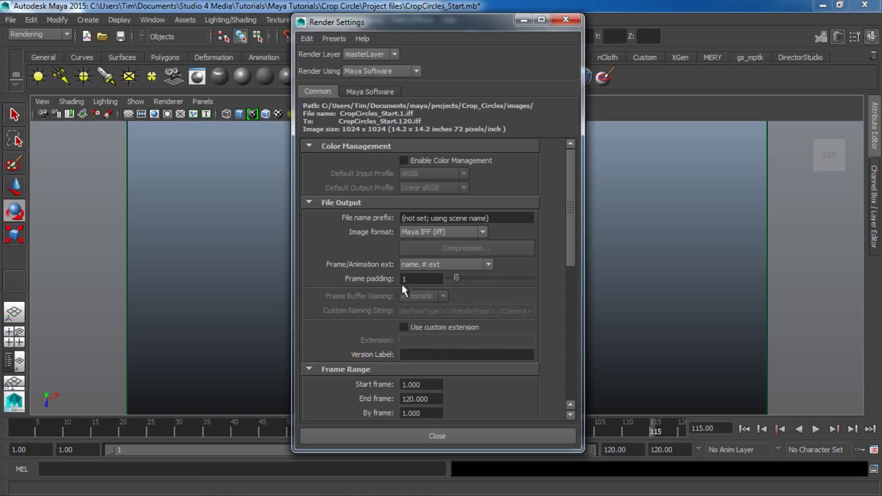
scroll(420, 284, "down", 3)
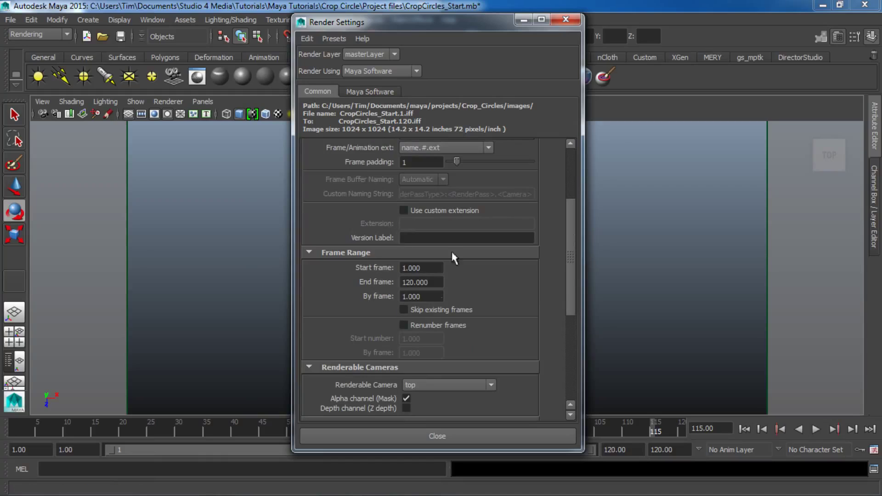
double_click(400, 268)
left_click(441, 284)
left_click_drag(442, 283, 402, 282)
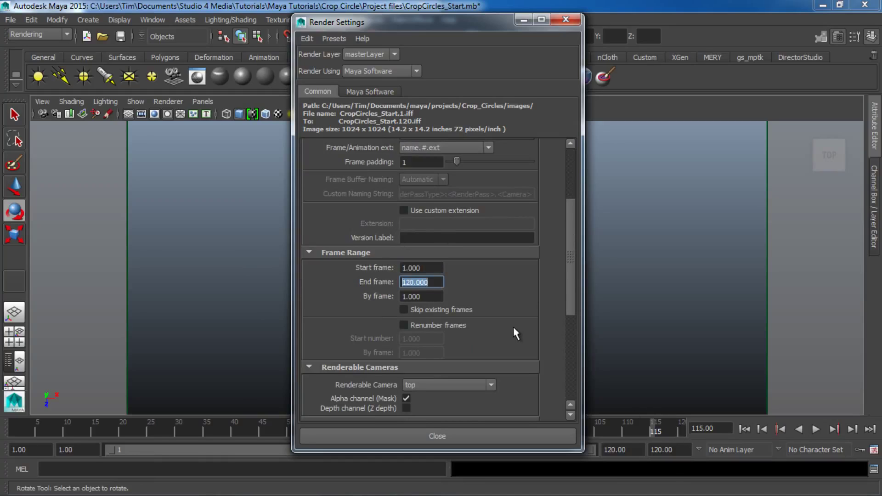
Step: Set the renderable camera to persp, keep 1k Square image size, and close Render Settings
scroll(514, 326, "down", 1)
scroll(509, 256, "down", 1)
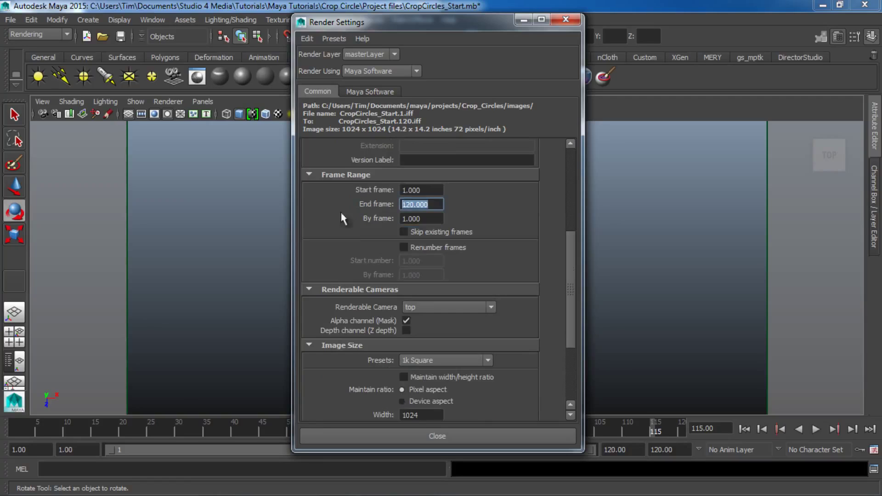
scroll(488, 245, "down", 3)
left_click(422, 190)
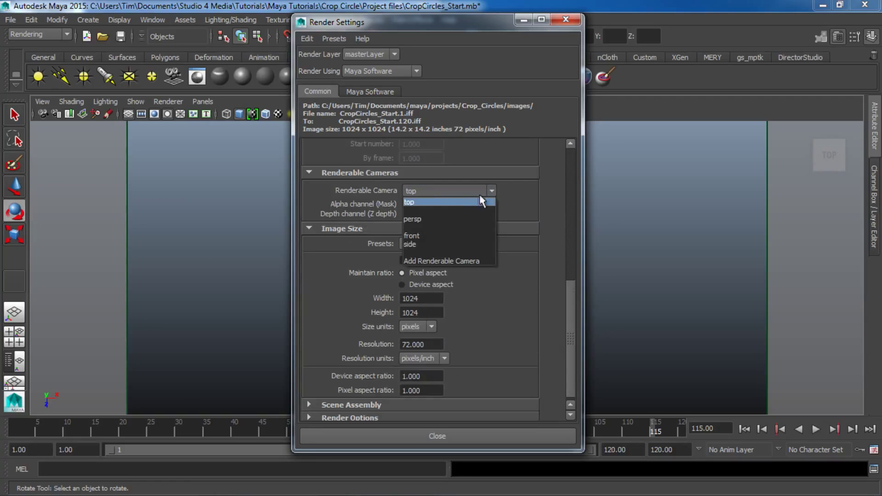
left_click(425, 219)
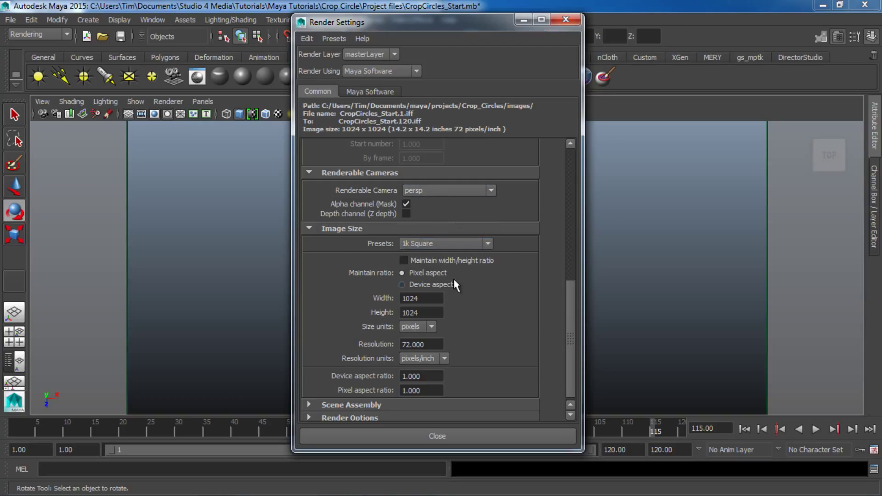
left_click(434, 245)
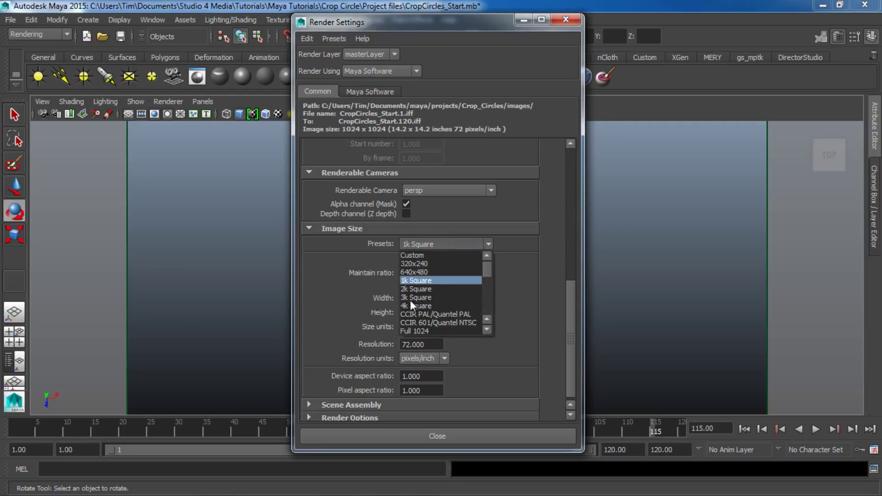
left_click(431, 281)
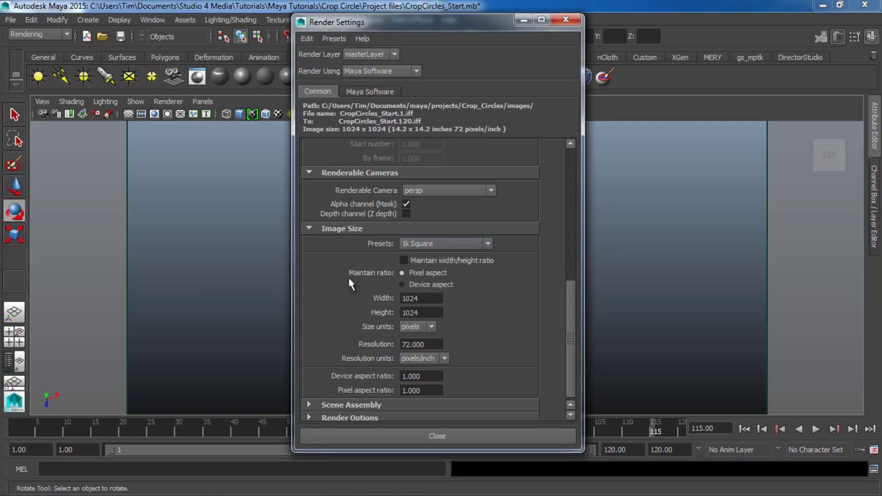
scroll(465, 298, "down", 1)
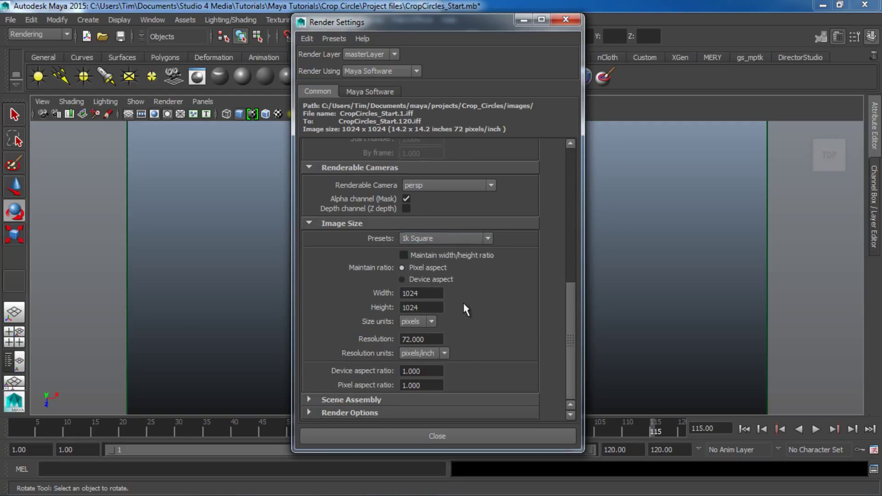
left_click(462, 439)
Step: Render a test frame, close the preview, and reframe the persp view straight down from TOP
scroll(486, 291, "up", 2)
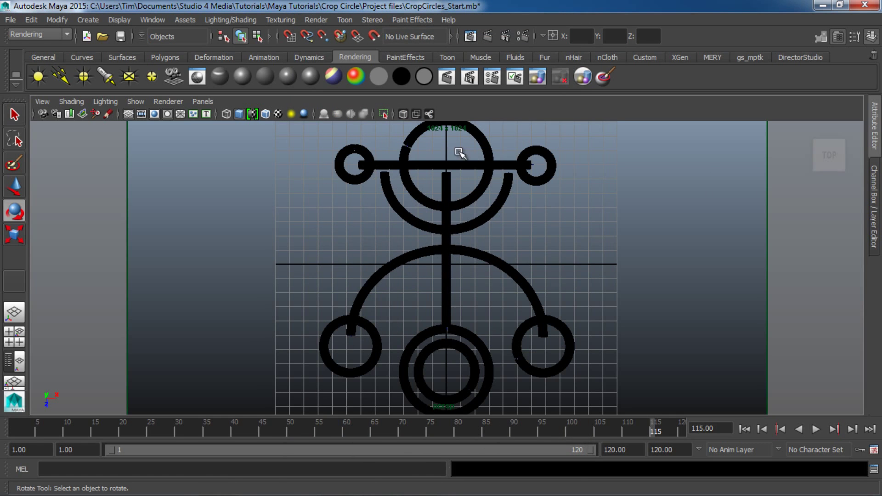
left_click(488, 36)
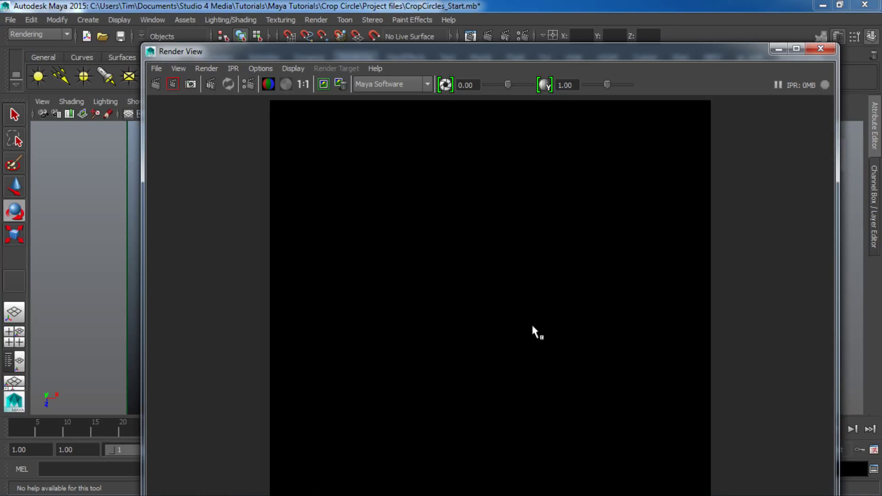
left_click(821, 48)
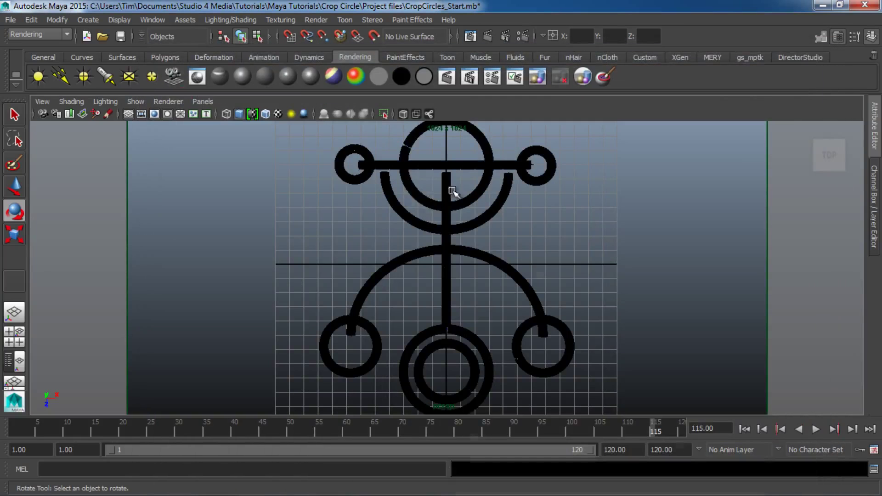
left_click(414, 184)
left_click(584, 208)
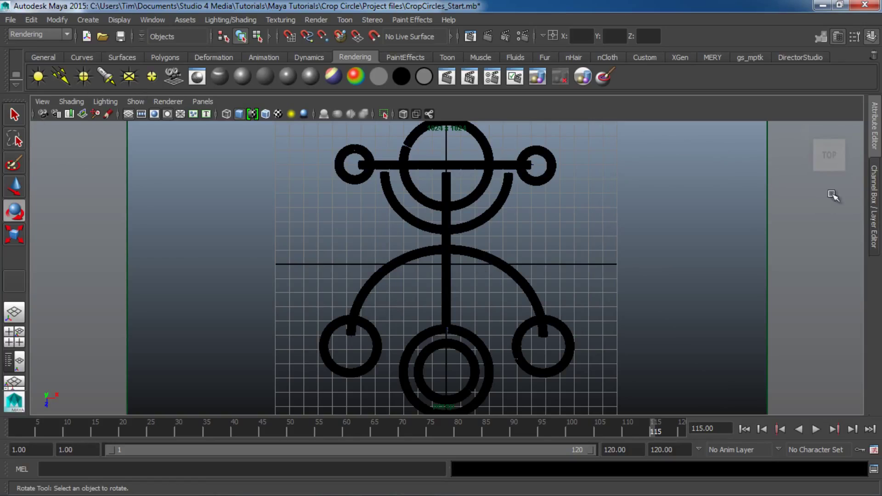
left_click(829, 155)
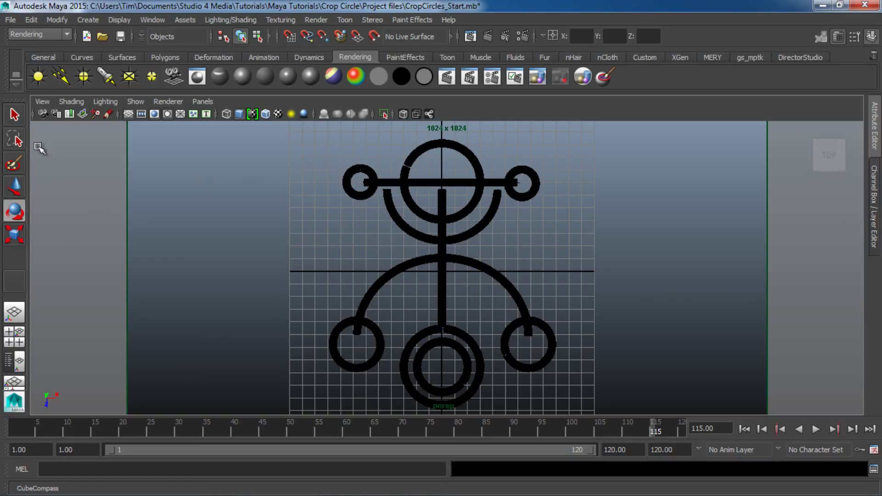
Step: Select the persp camera and show its full attributes in the Attribute Editor
left_click(14, 361)
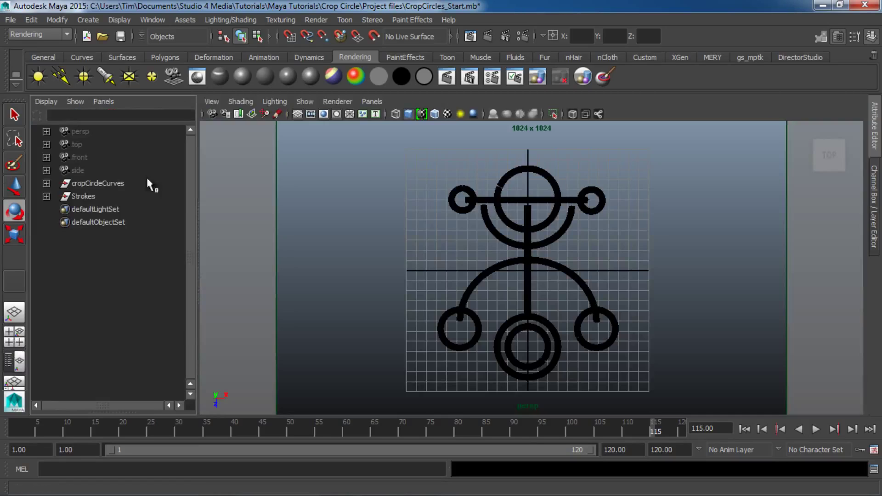
left_click(84, 130)
key("space")
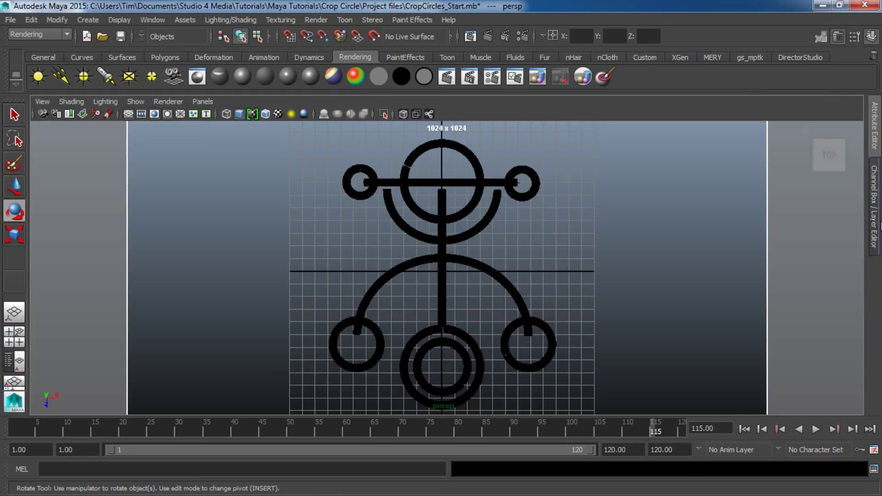
left_click(875, 207)
scroll(808, 202, "down", 5)
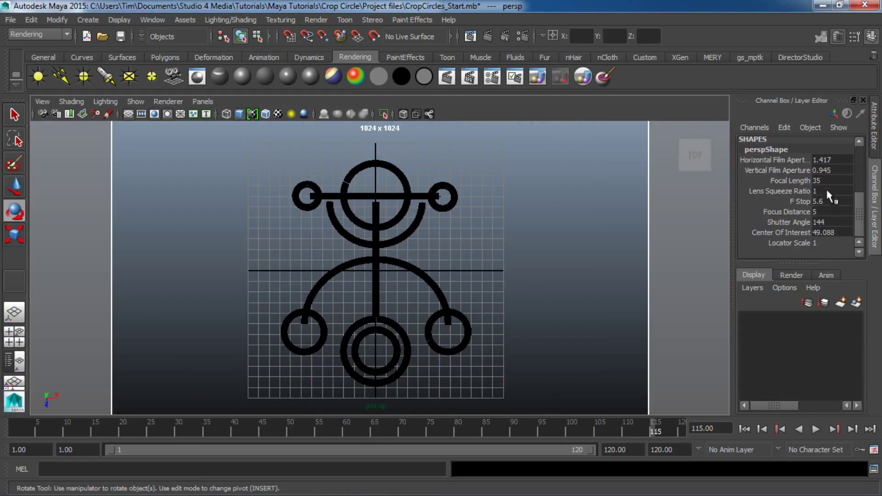
scroll(826, 188, "up", 3)
left_click(875, 125)
scroll(745, 322, "down", 5)
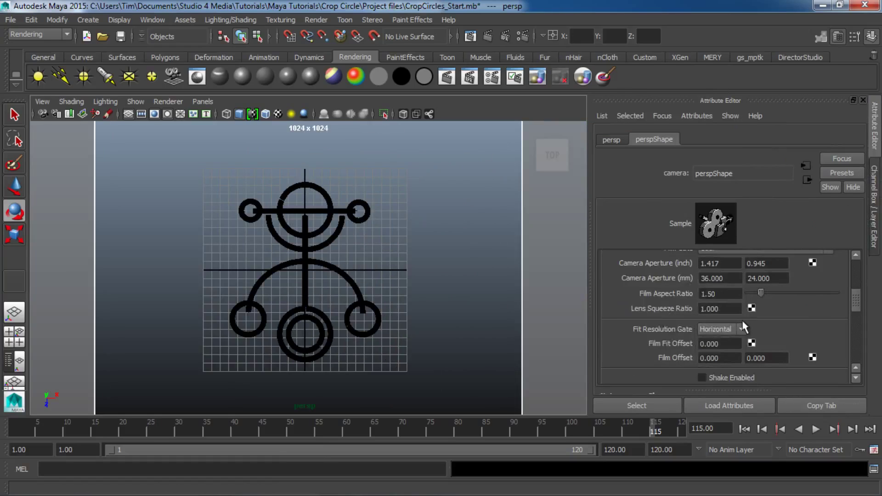
scroll(743, 327, "down", 8)
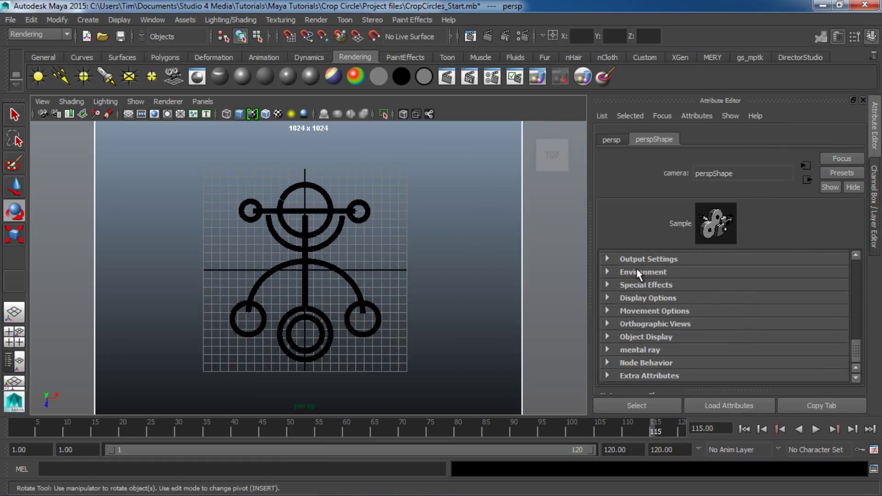
Step: Set the persp camera's Environment background colour to white and render the current frame
left_click(637, 272)
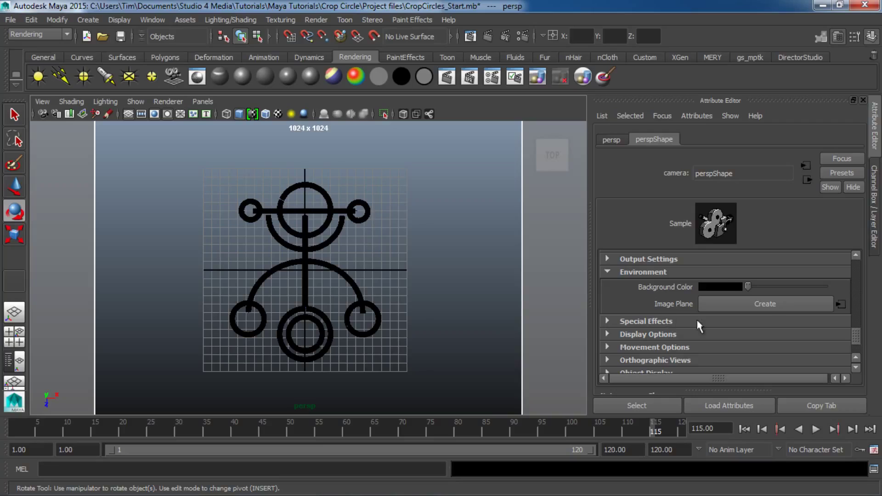
left_click(708, 289)
left_click(659, 258)
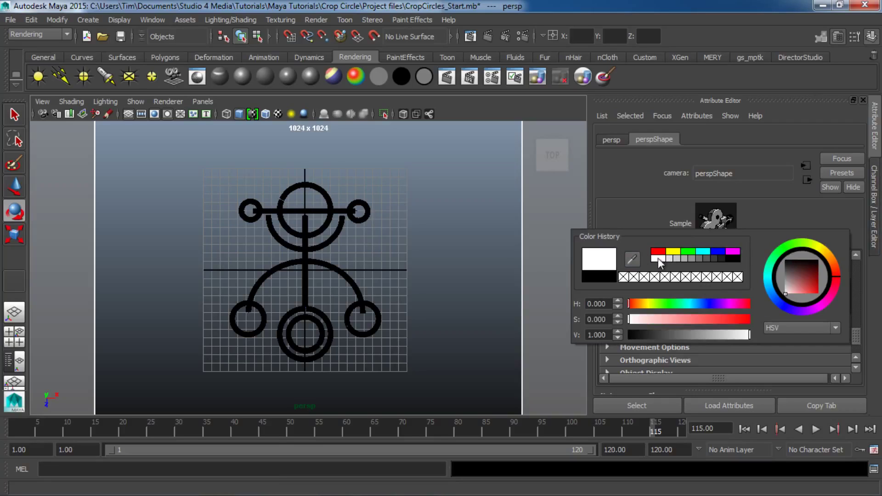
key("shift+o")
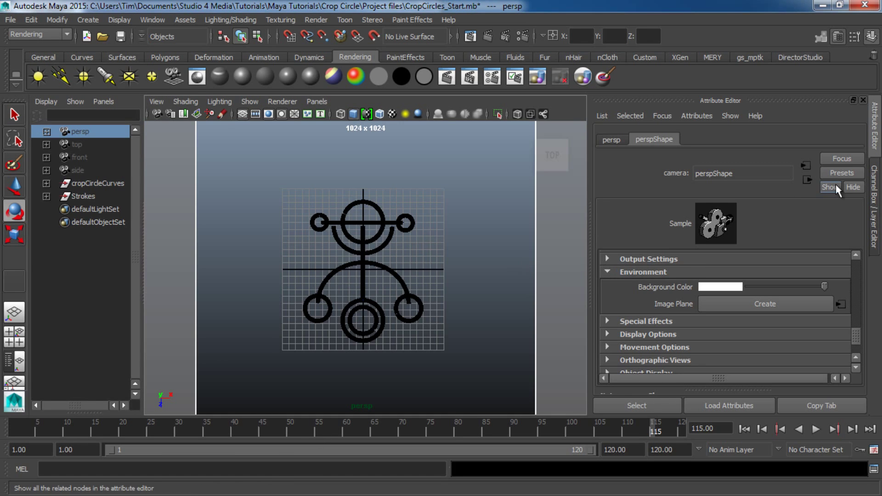
left_click(875, 135)
key("shift+o")
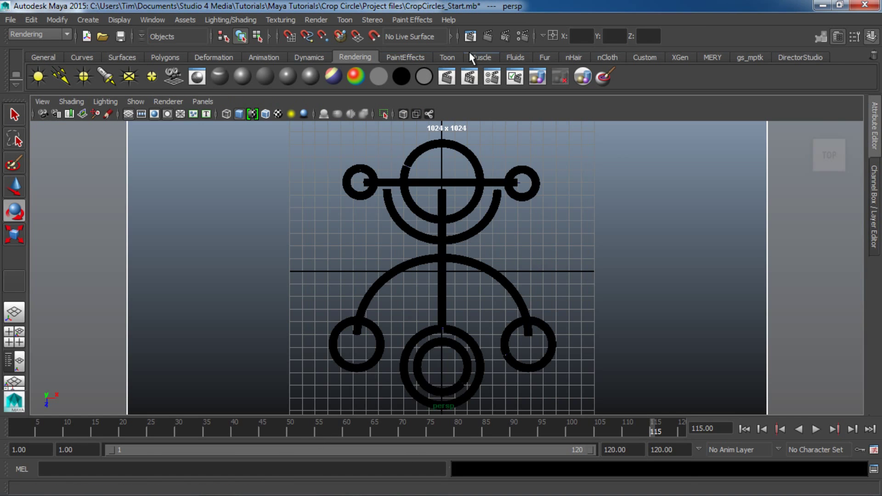
left_click(496, 37)
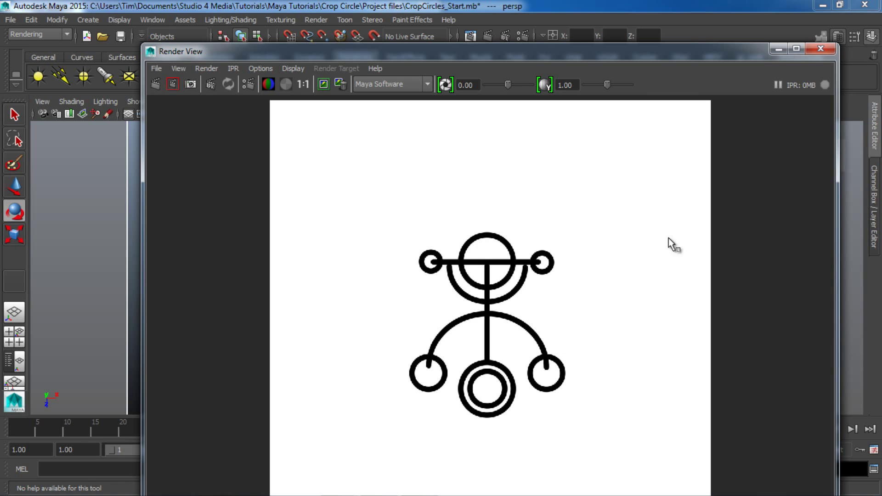
Step: Re-render the crop-circle frame to review it, close Render View, and select the vertical central stroke
left_click(821, 48)
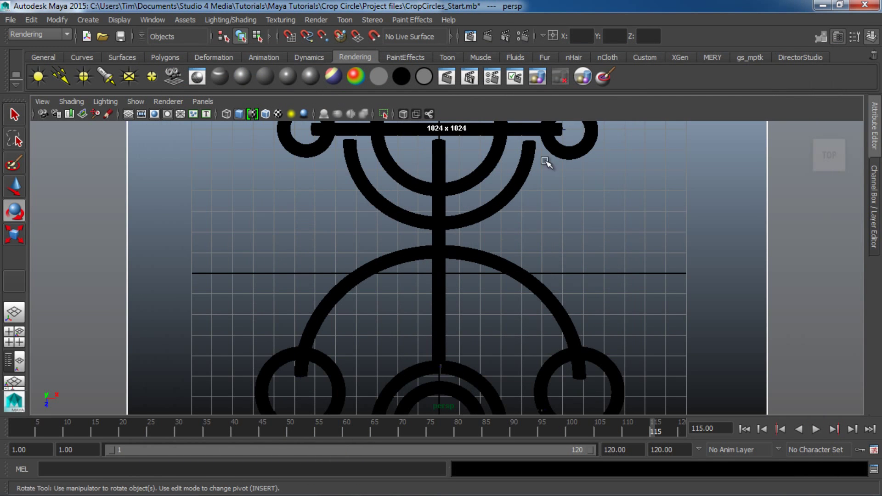
left_click(490, 36)
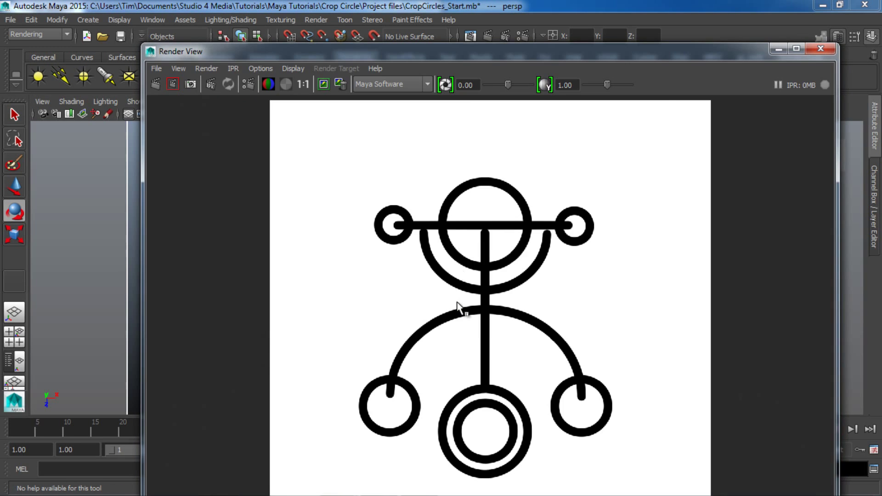
left_click_drag(459, 49, 445, 13)
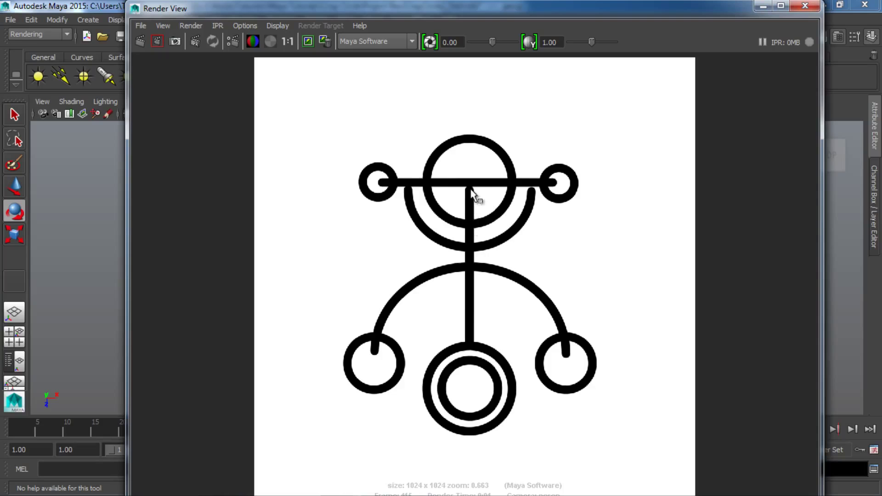
left_click(805, 5)
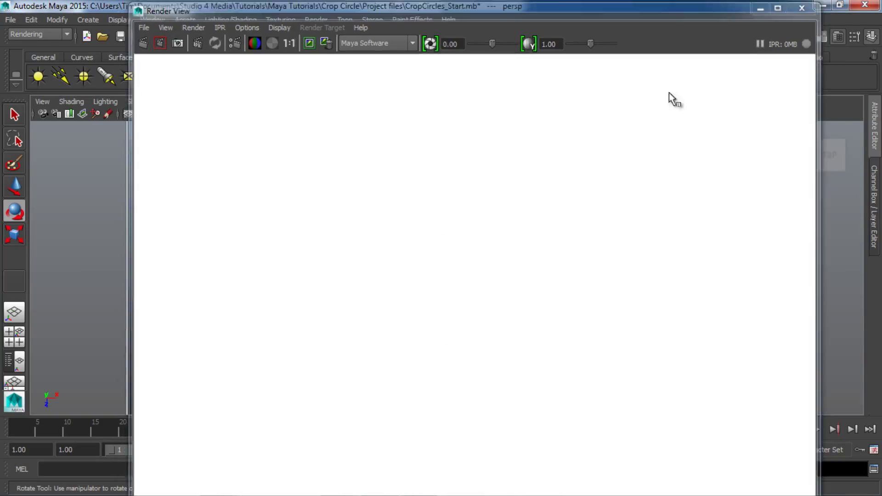
left_click(441, 161)
Step: Undo the accidental move, return to frame 1, and drag coprCirlceCurve02 down below the top circle
key("w")
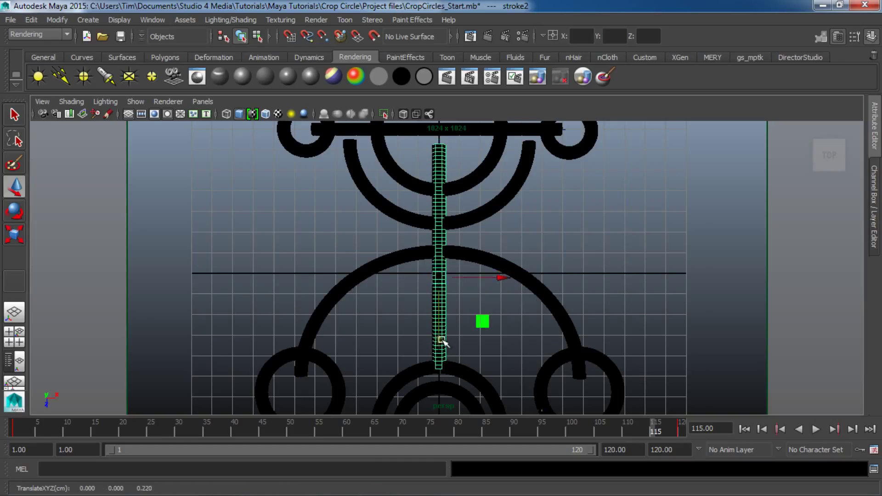
key("ctrl+z")
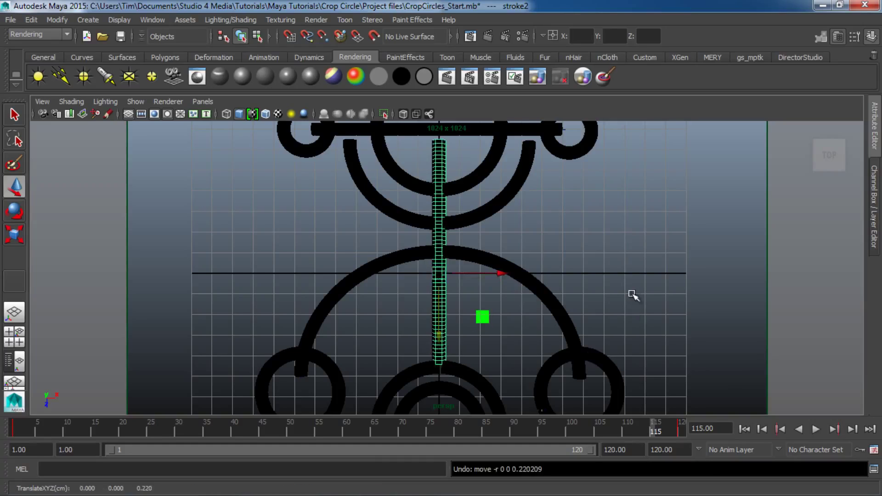
key("Delete")
left_click(744, 428)
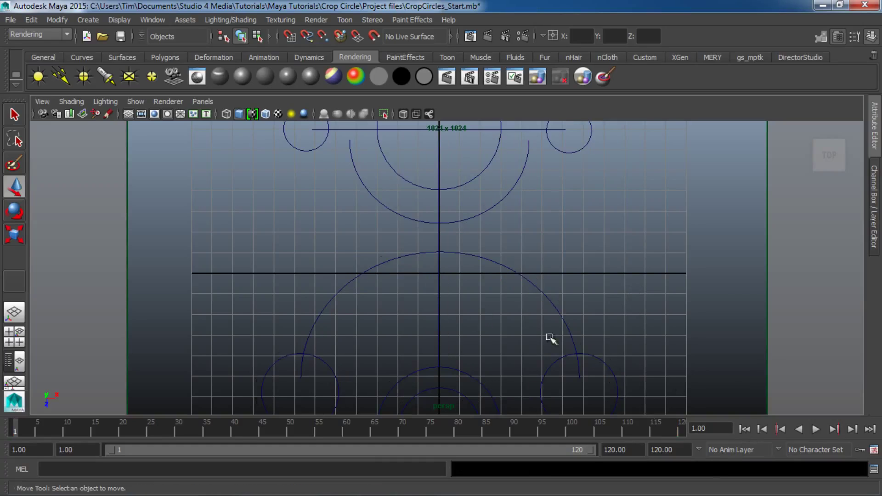
left_click(441, 299)
left_click_drag(441, 147, 443, 177)
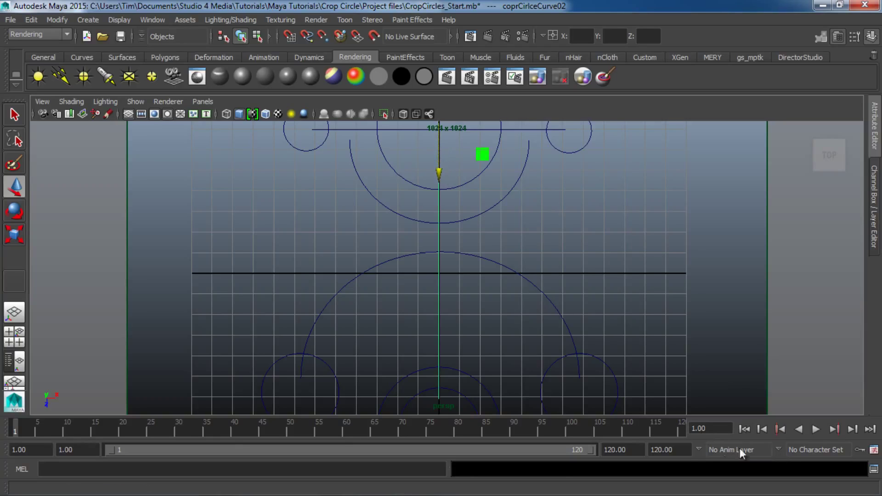
Step: Play the stroke animation, stop it, and render the current frame to check the pattern
left_click(816, 429)
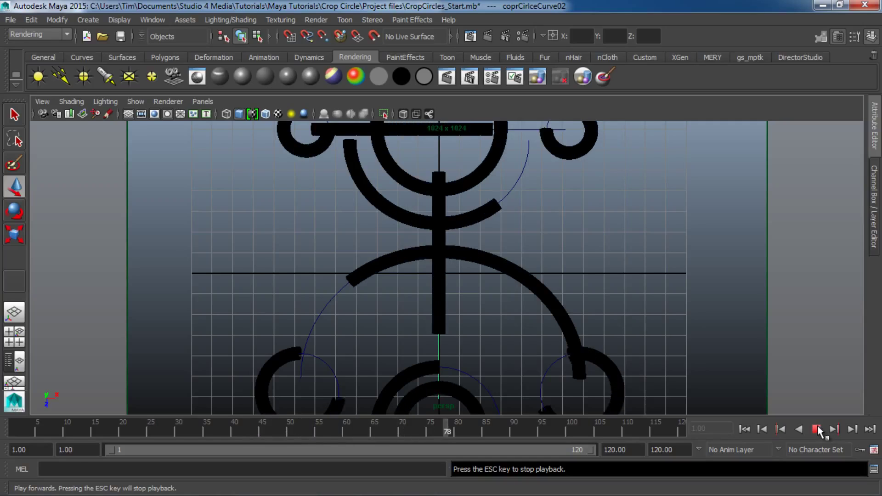
left_click(817, 428)
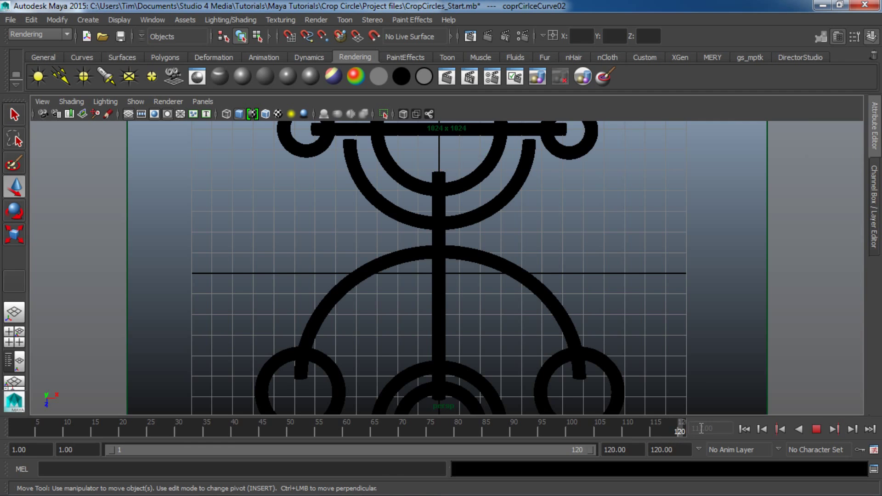
left_click(488, 36)
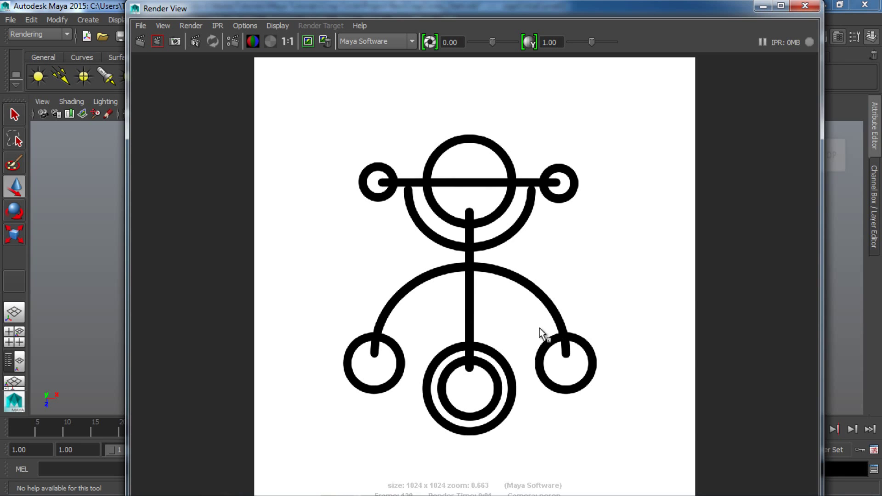
Step: Close the render preview and batch render every frame of the crop-circle sequence to disk
left_click(810, 6)
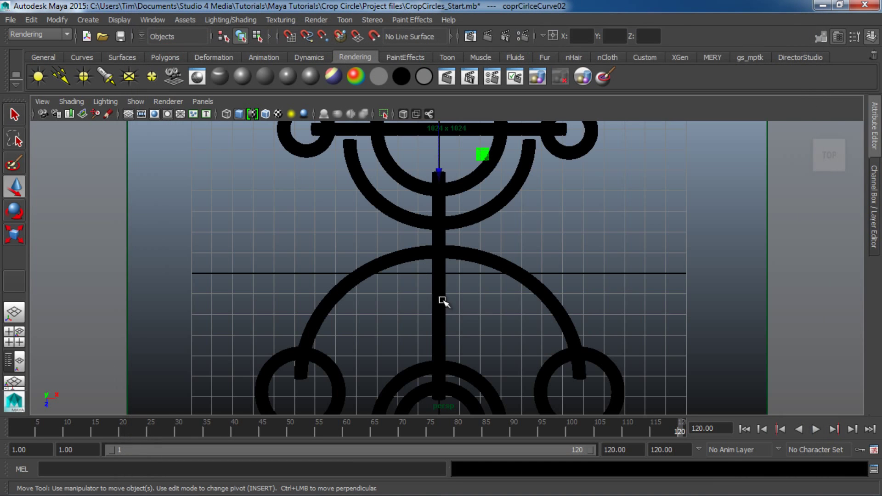
left_click(313, 19)
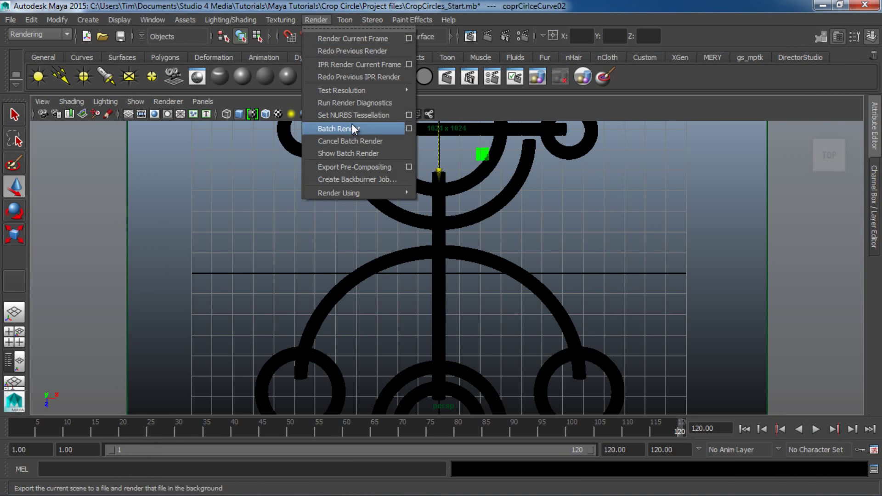
left_click(317, 20)
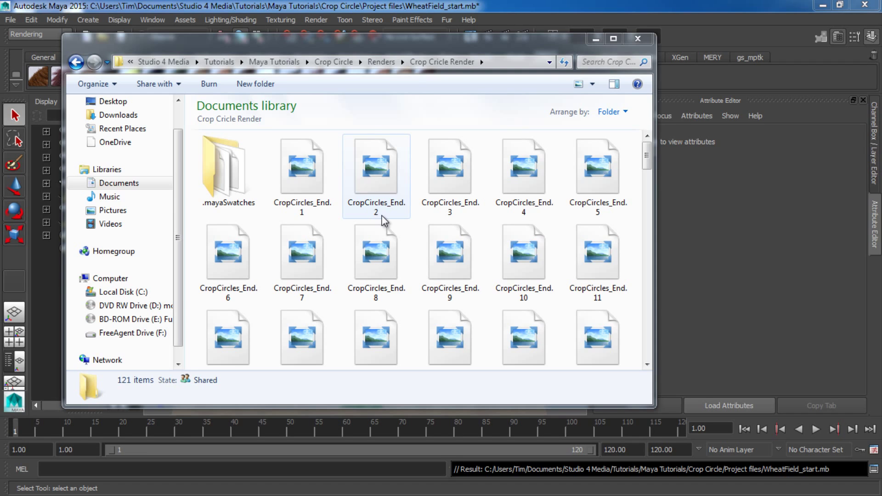
Step: Verify the Crop Circle Render folder runs from CropCircles_End.1 to CropCircles_End.120, then close it
left_click(302, 175)
left_click_drag(647, 155, 649, 356)
left_click(243, 331)
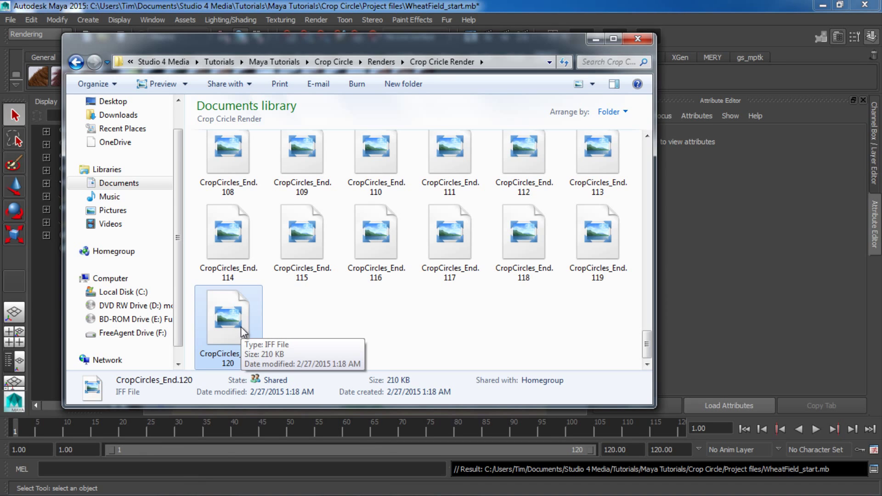
left_click(639, 39)
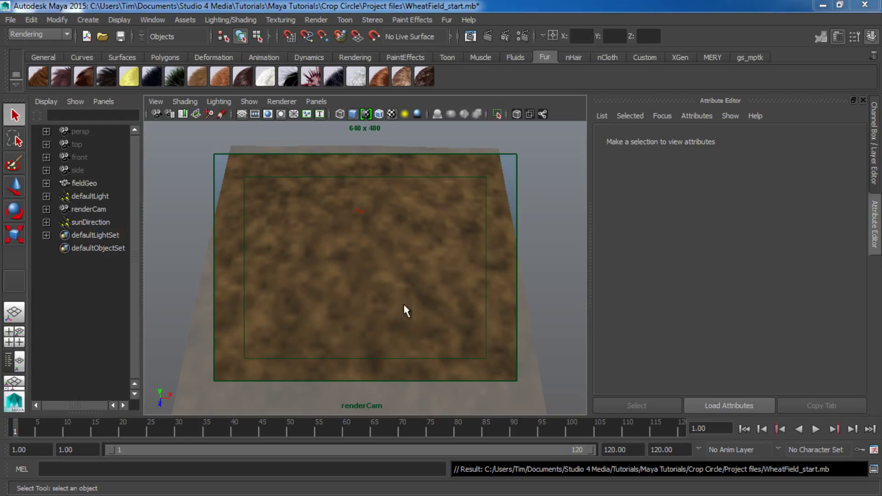
Step: Select fieldGeo, inspect its polyPlane construction settings, and return to the fieldGeoShape attributes
left_click(416, 208)
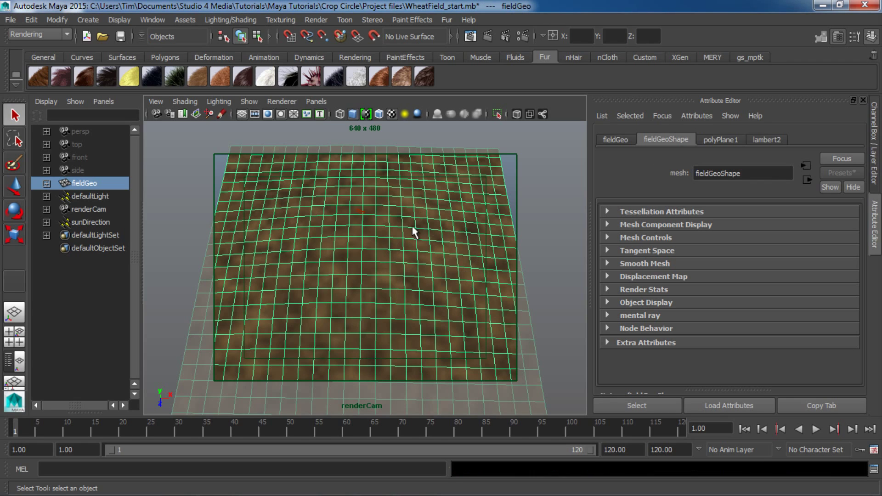
left_click(721, 140)
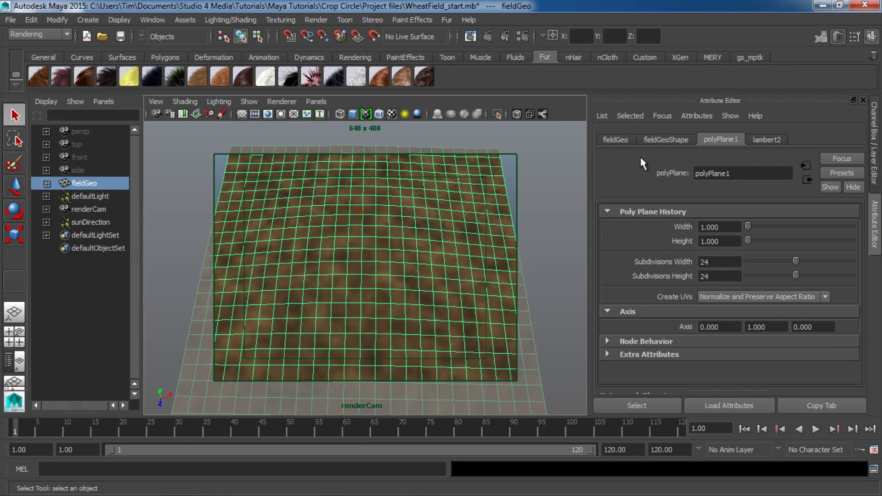
left_click(666, 140)
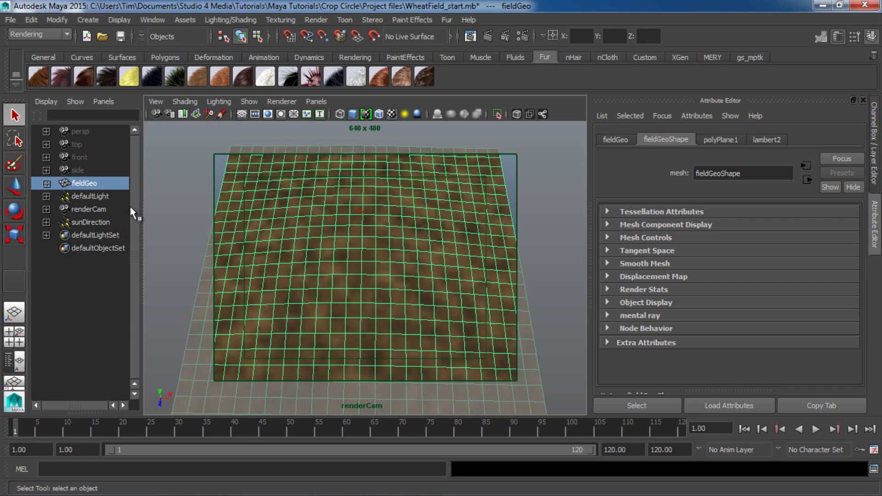
left_click(91, 185)
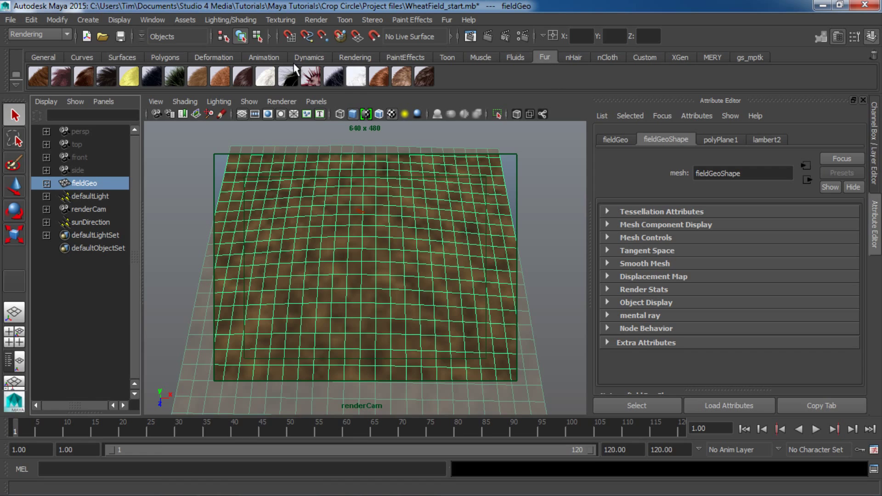
Step: Apply the Grass fur preset to the field plane and set its Density to 350000
left_click(175, 77)
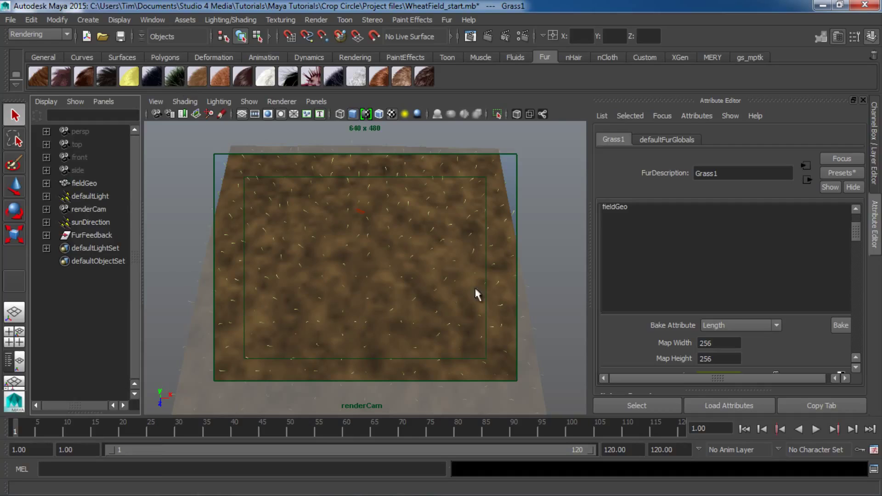
scroll(647, 285, "down", 3)
scroll(647, 285, "up", 3)
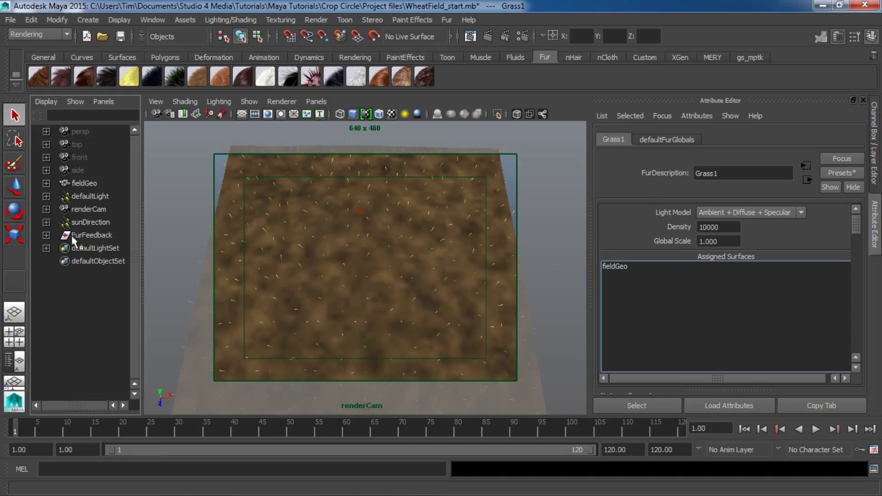
scroll(663, 248, "down", 5)
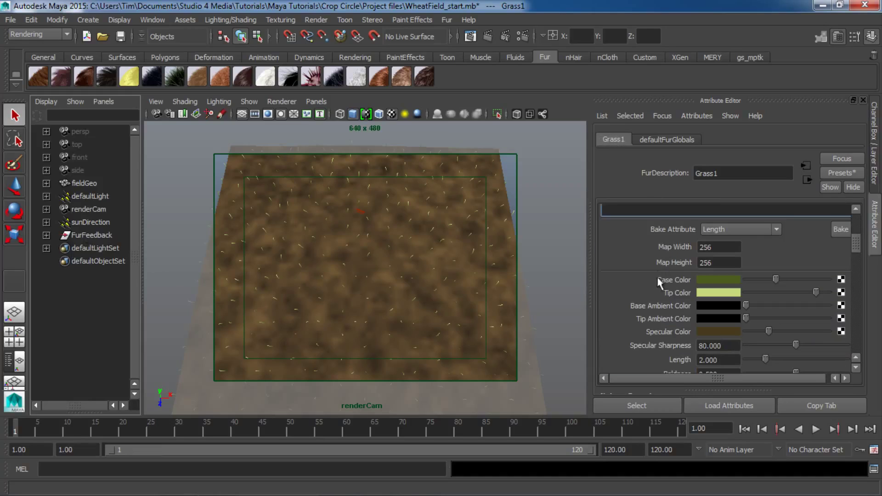
scroll(657, 280, "up", 5)
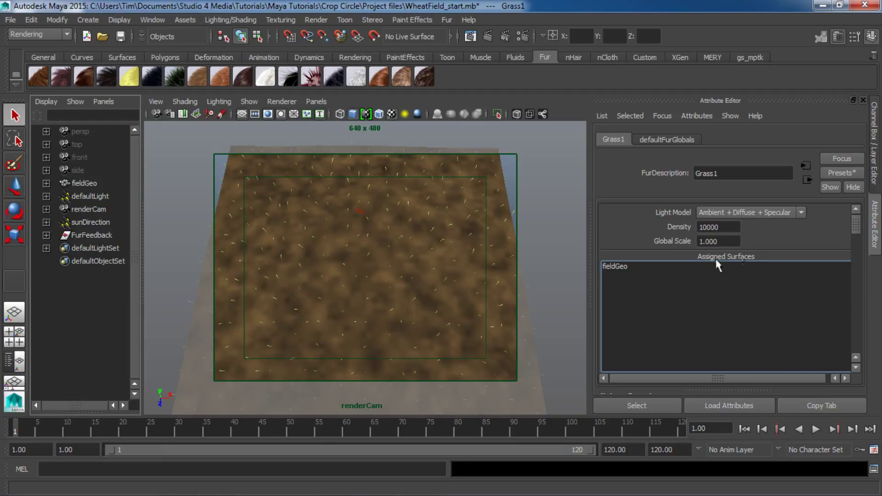
double_click(731, 227)
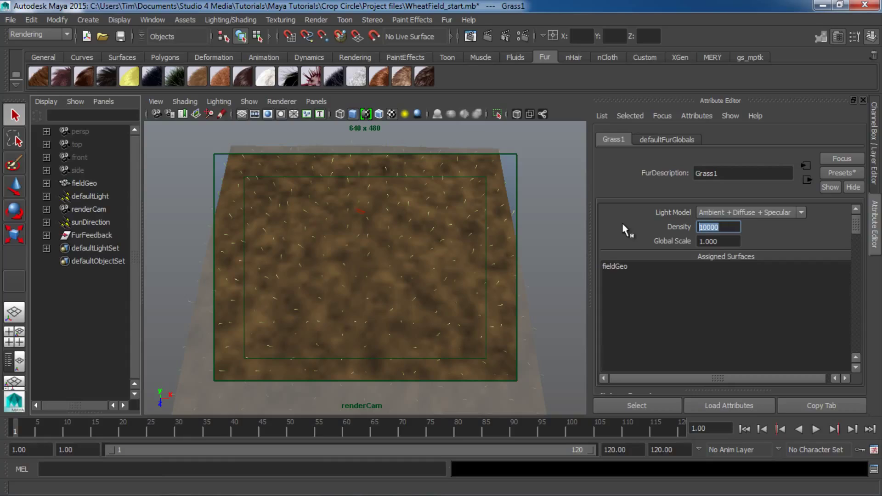
type("350000")
key("Return")
Step: Give the grass fur a dark brown base colour and vivid yellow tips
double_click(721, 242)
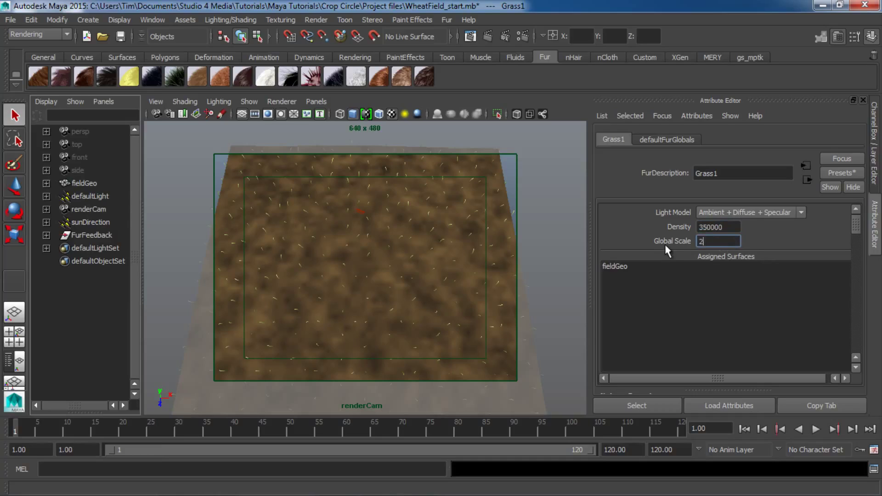
scroll(667, 251, "down", 5)
scroll(667, 326, "down", 2)
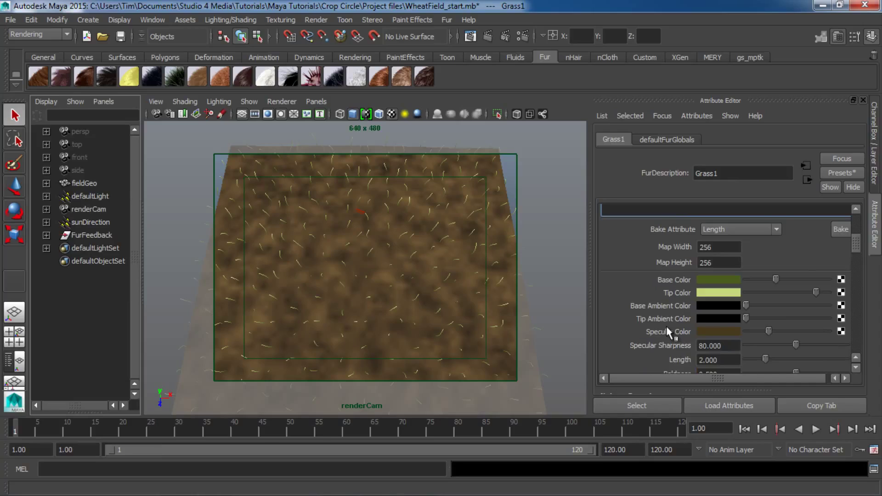
left_click(708, 279)
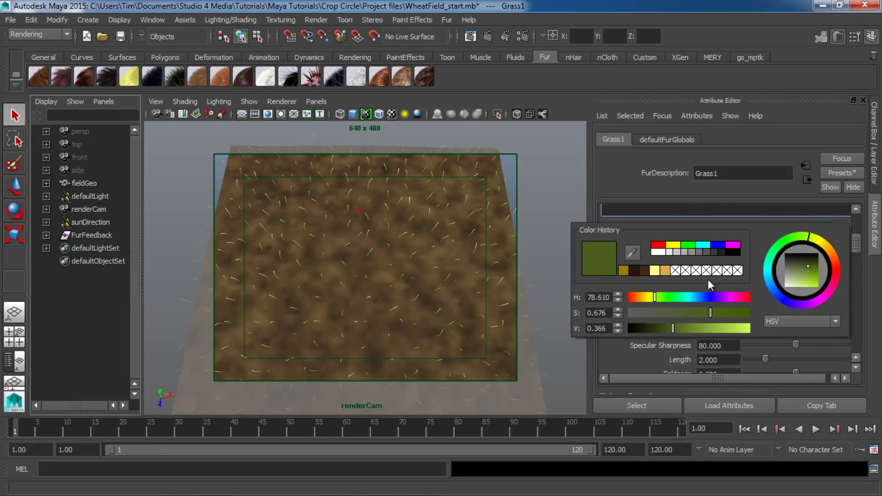
left_click(633, 272)
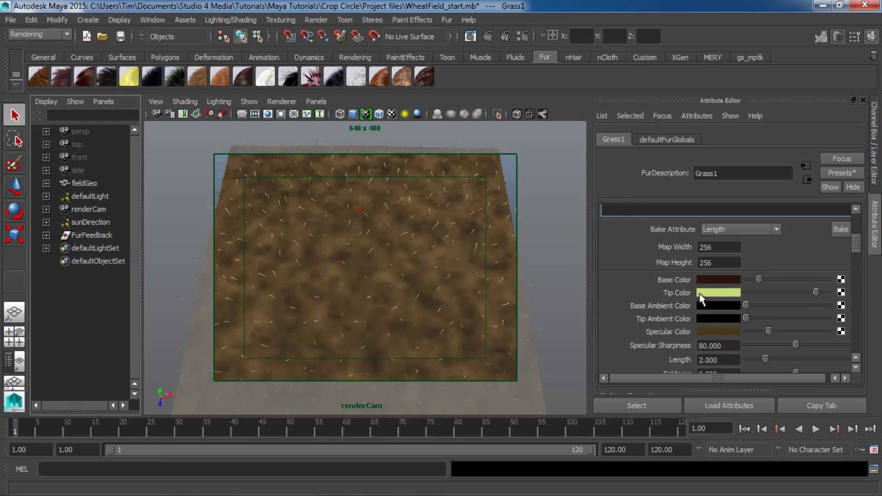
left_click(699, 294)
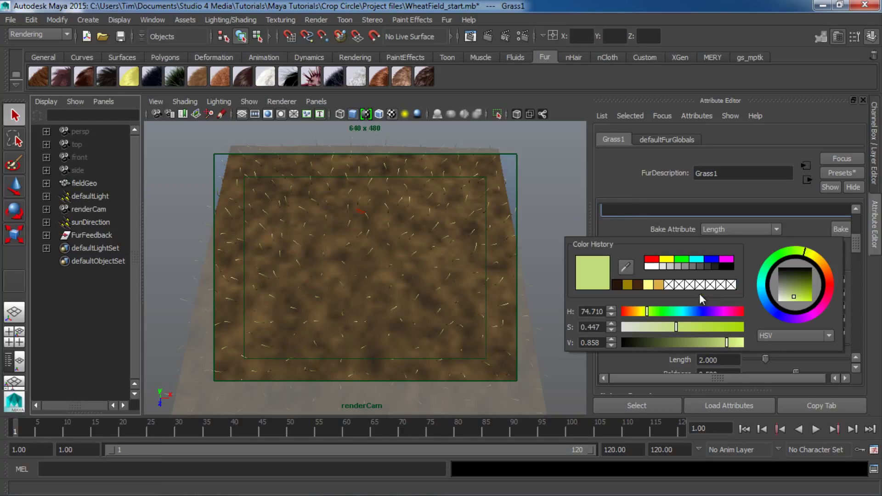
left_click(628, 285)
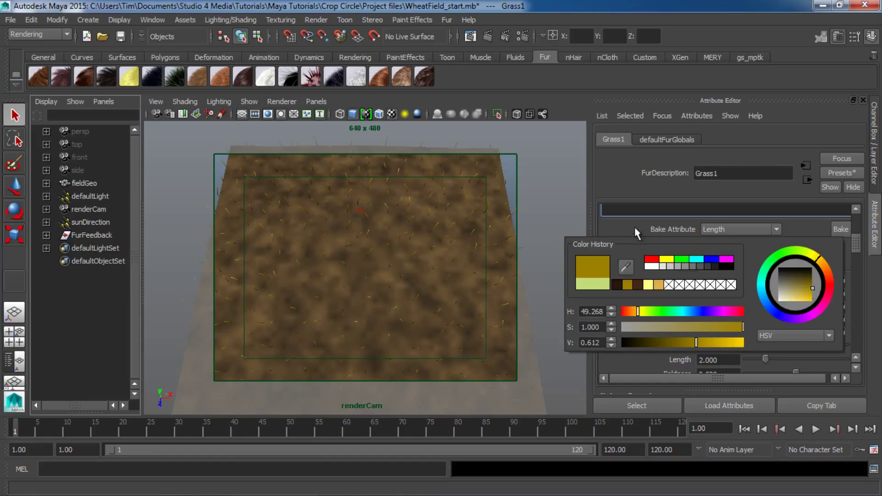
left_click_drag(794, 291, 820, 296)
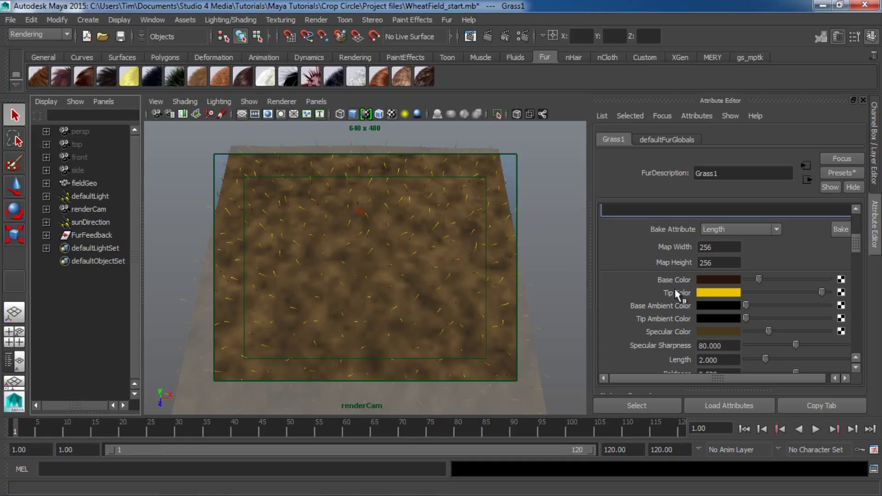
Step: Set the fur Length to 3 and Baldness to 0.8
scroll(676, 289, "down", 2)
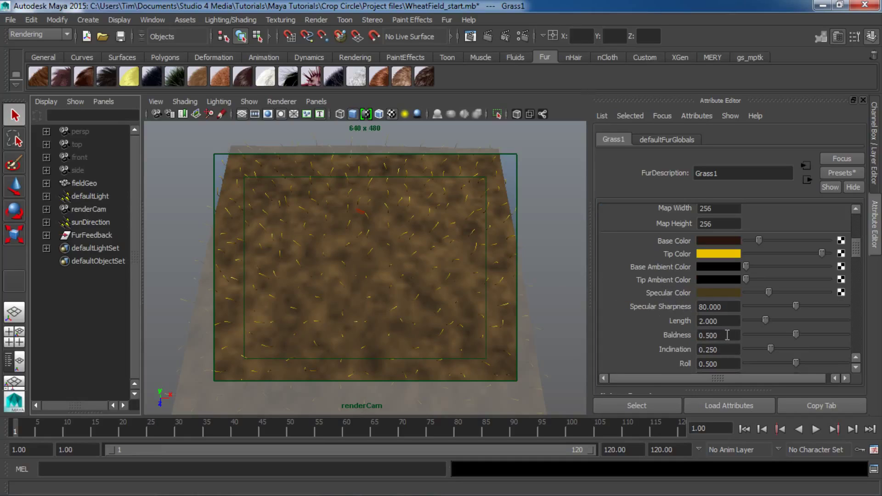
double_click(730, 321)
type("3")
key("Return")
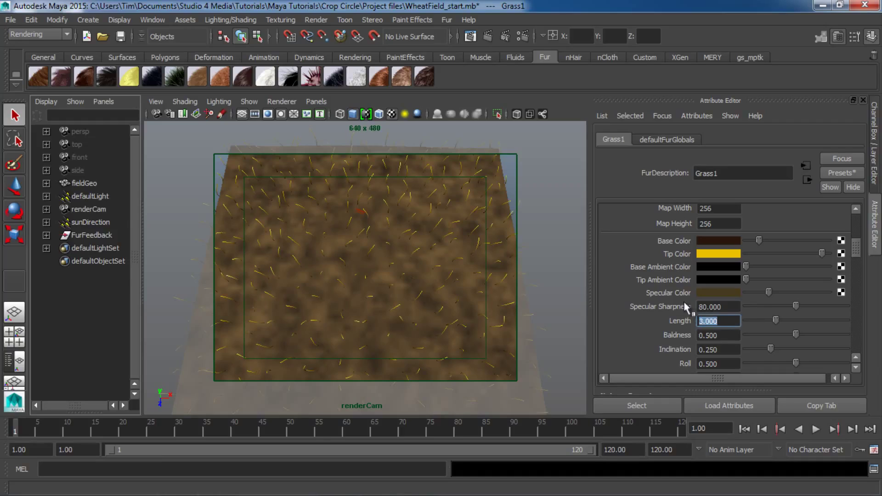
double_click(726, 335)
type(".8")
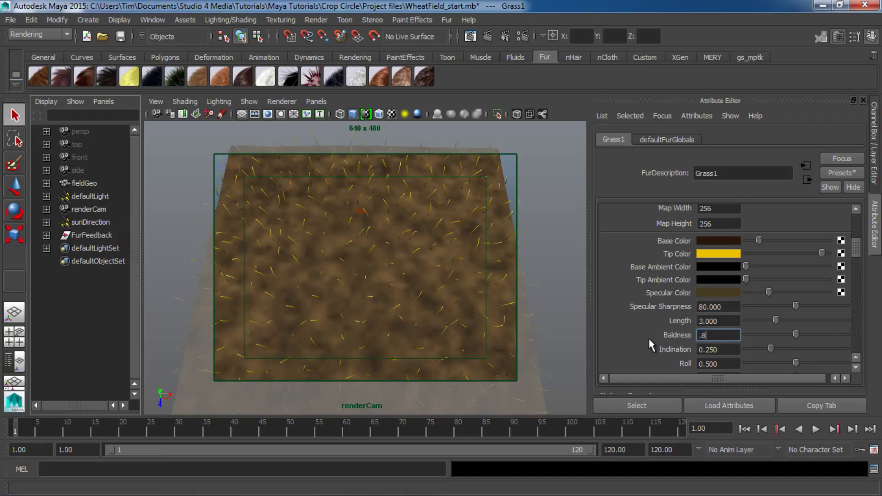
key("Return")
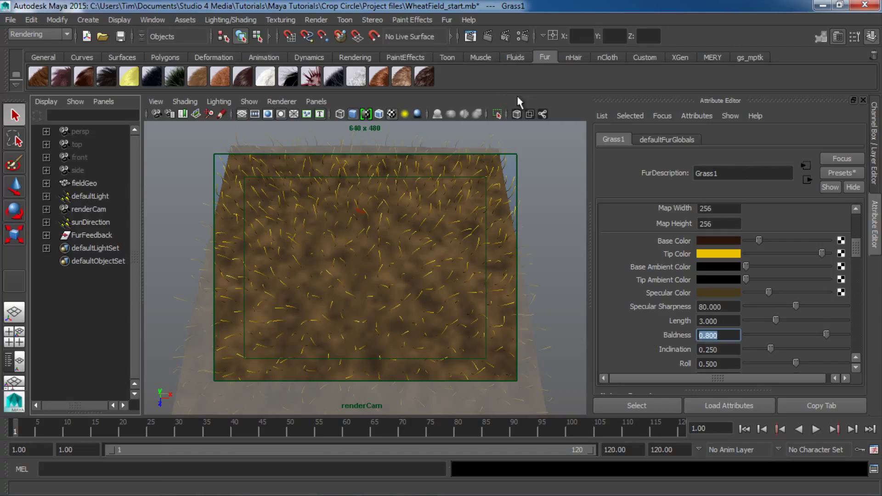
Step: Switch the renderer to mental ray and keep the 640x480 image size preset
left_click(527, 33)
left_click(386, 71)
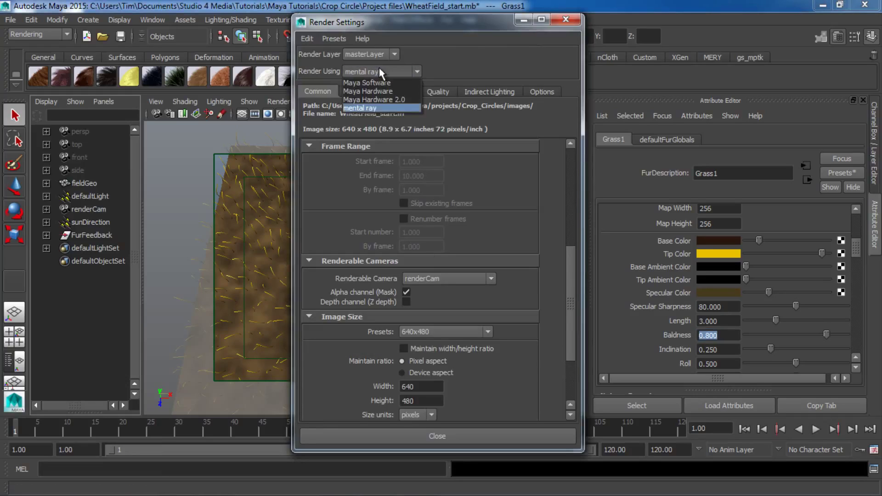
left_click(385, 107)
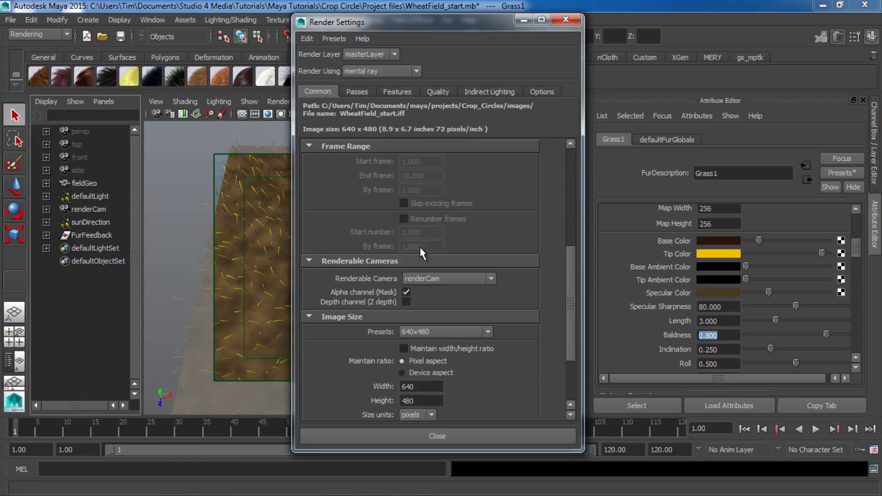
scroll(444, 246, "down", 2)
left_click(425, 293)
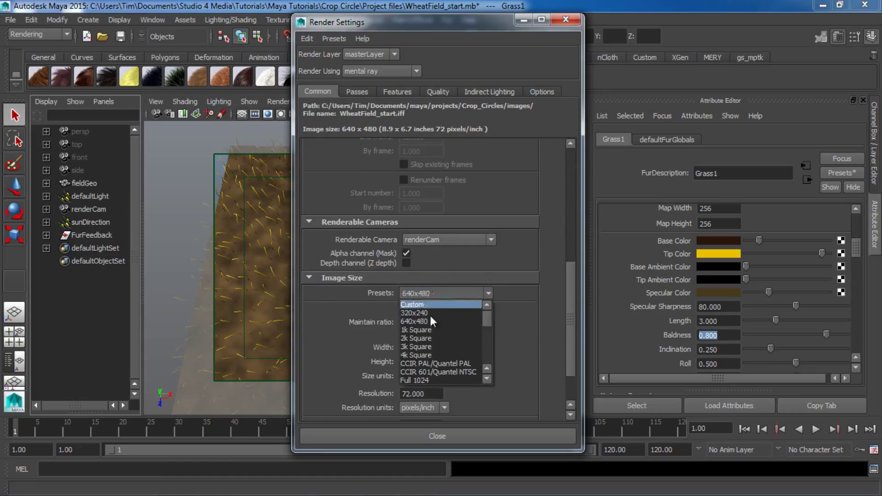
left_click(427, 322)
scroll(451, 324, "up", 2)
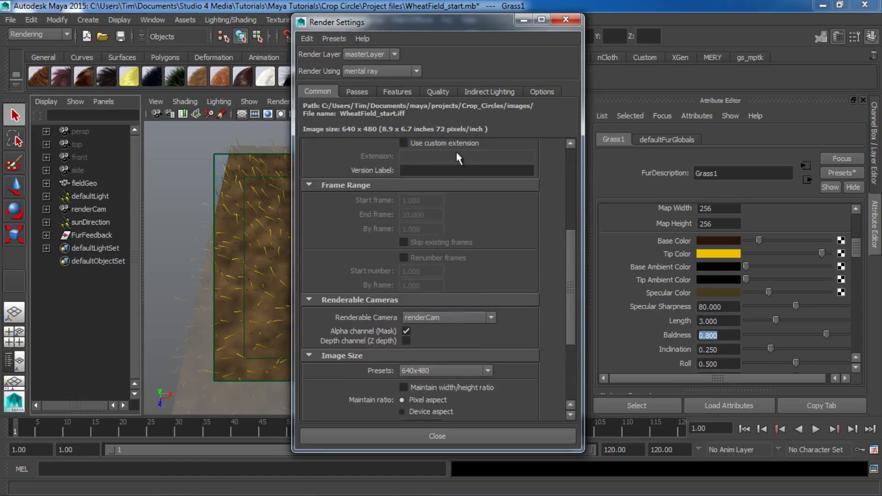
Step: Review the Quality tab's raytracing settings and close Render Settings
left_click(440, 91)
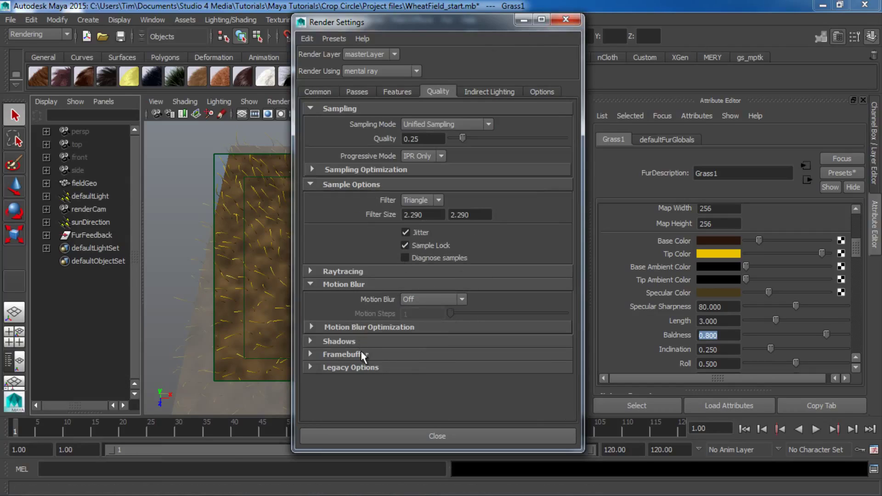
left_click(367, 272)
left_click(367, 272)
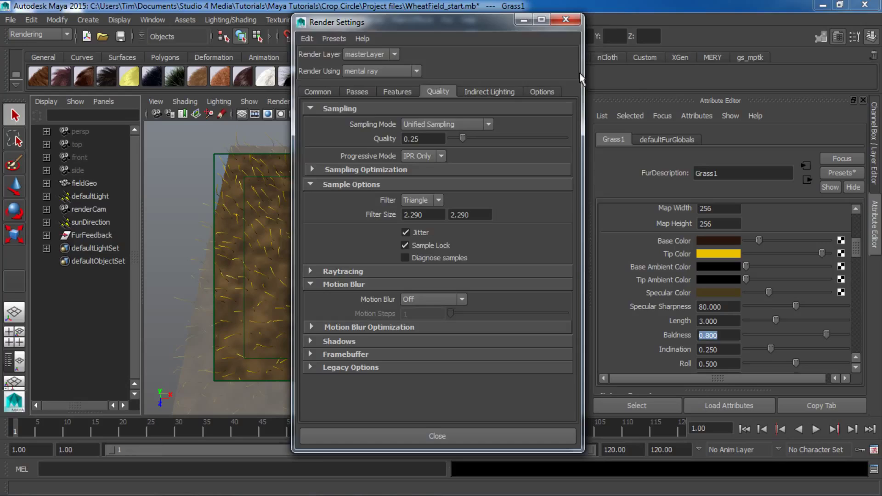
left_click(568, 20)
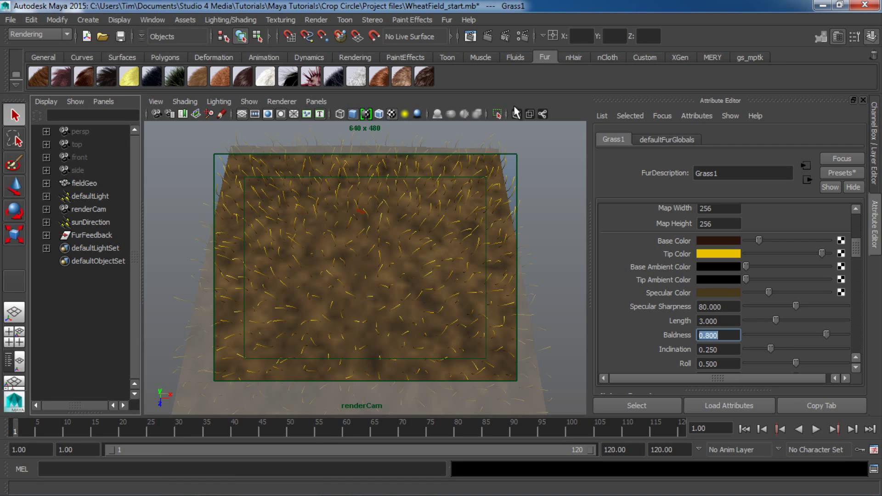
Step: Render a mental ray test frame from renderCam, inspect the yellow fur, and close it
left_click(472, 36)
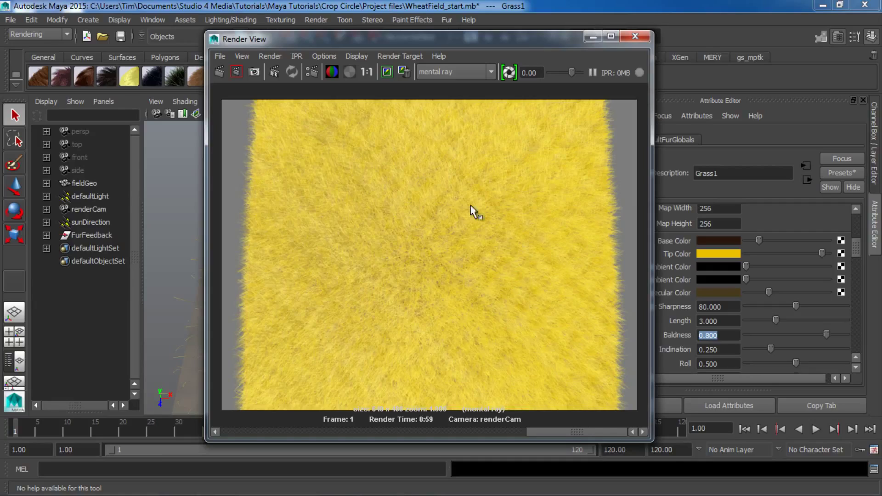
left_click(636, 36)
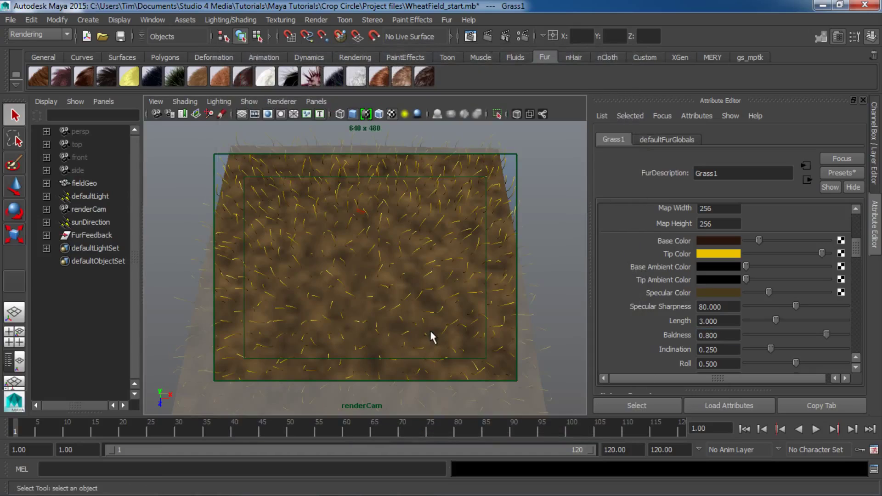
Step: Select Grass_FurFeedback under FurFeedback and display the Grass1 fur description attributes
left_click(90, 235)
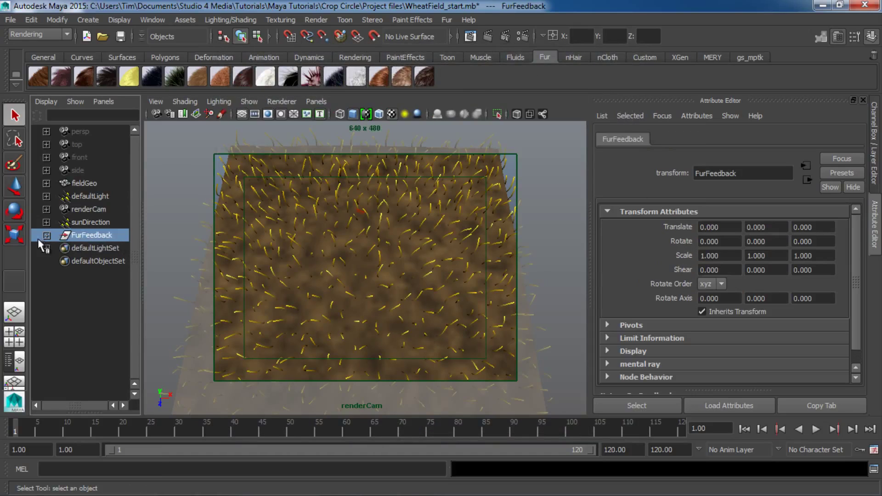
left_click(46, 234)
left_click(92, 248)
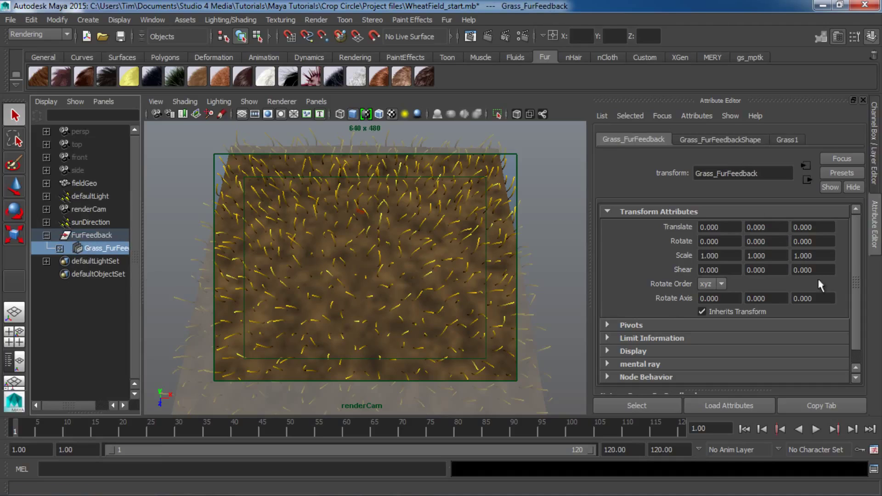
left_click(795, 142)
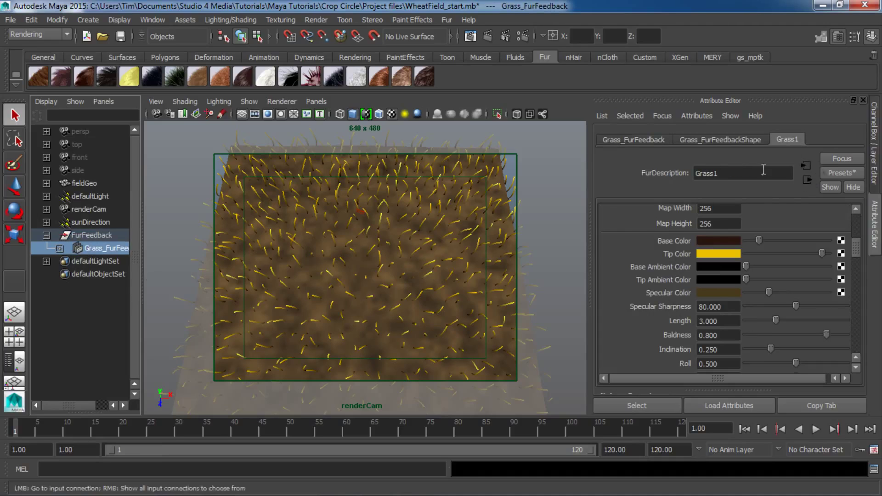
scroll(679, 239, "down", 3)
scroll(680, 285, "up", 5)
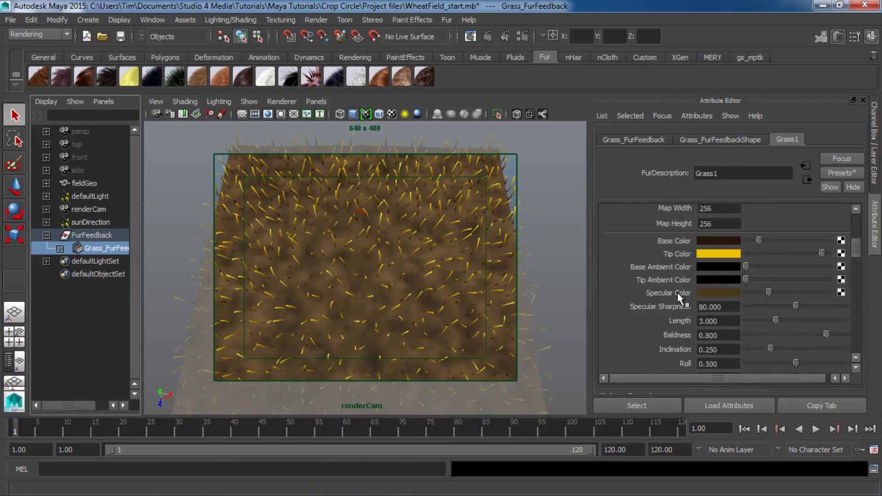
scroll(678, 297, "down", 3)
scroll(690, 296, "down", 1)
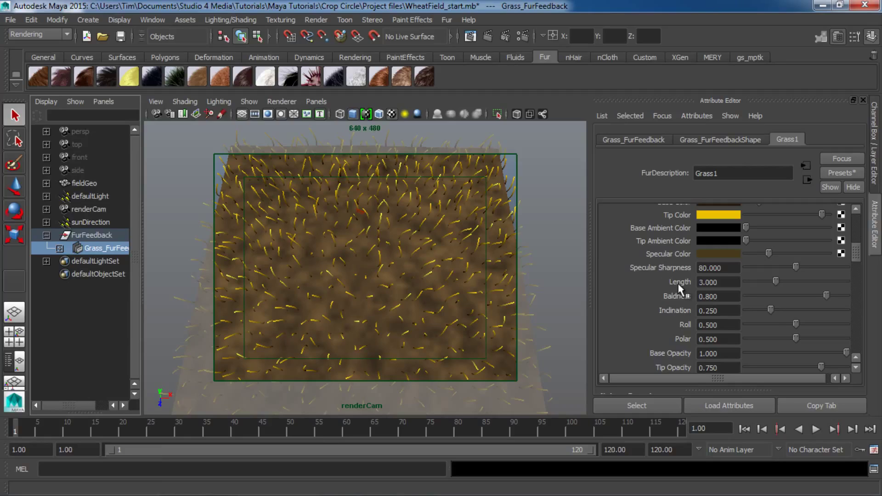
Step: Map a new File texture, file1, onto the Grass1 fur Length attribute
right_click(680, 288)
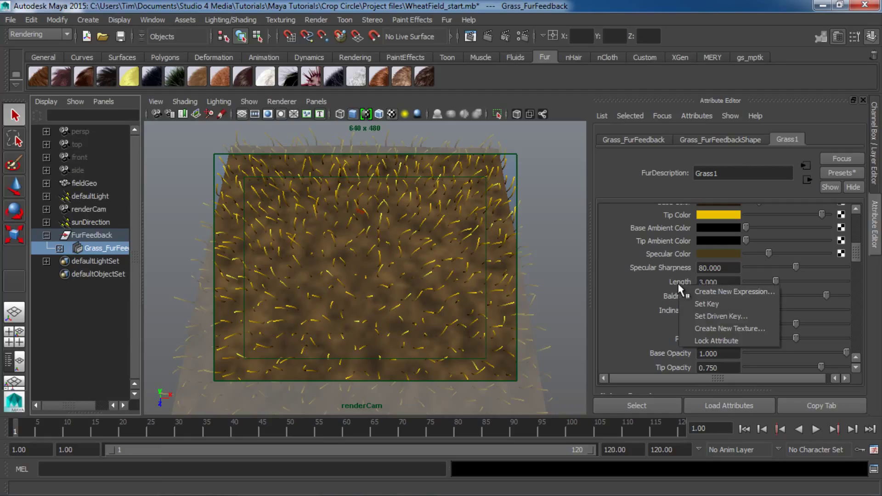
left_click(728, 333)
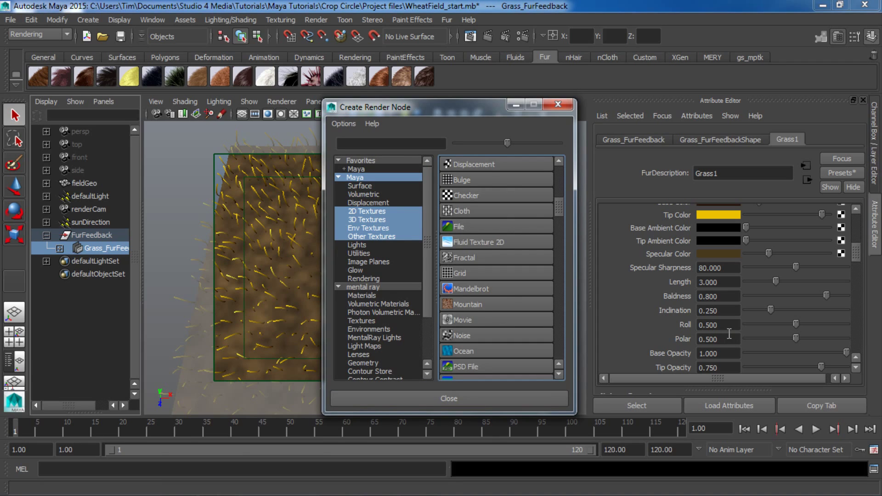
left_click_drag(389, 110, 347, 90)
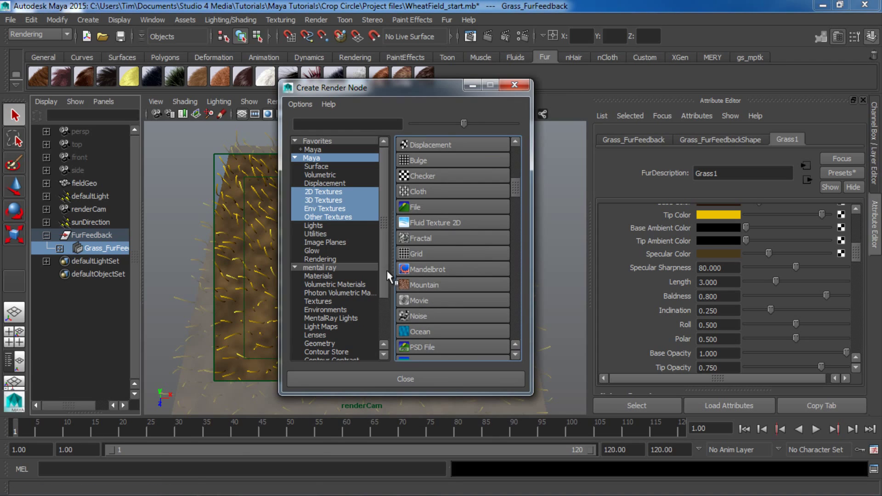
right_click(413, 205)
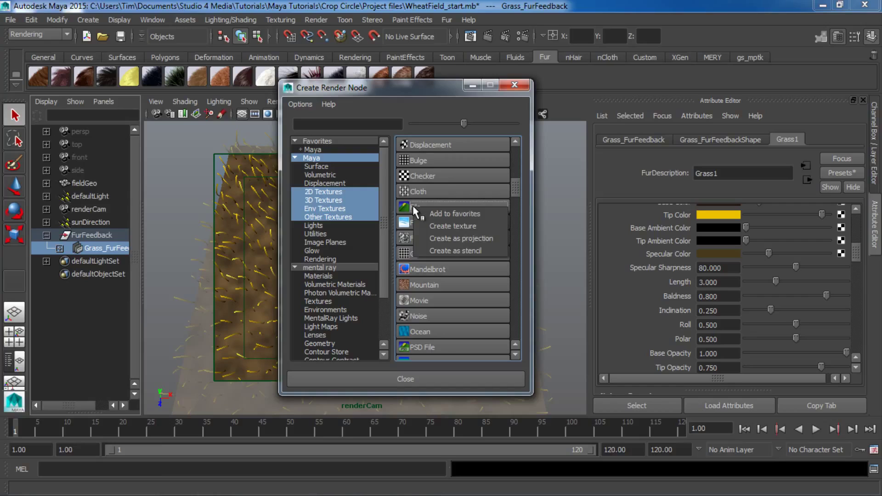
left_click(462, 225)
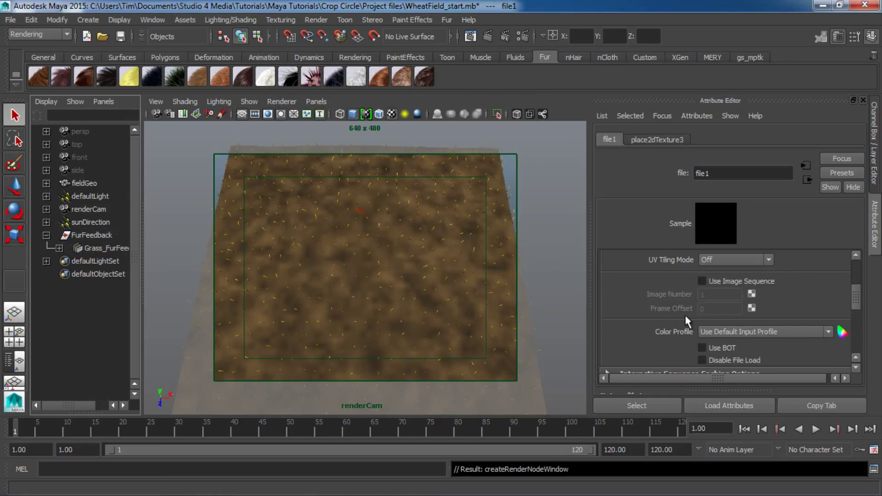
scroll(685, 315, "up", 3)
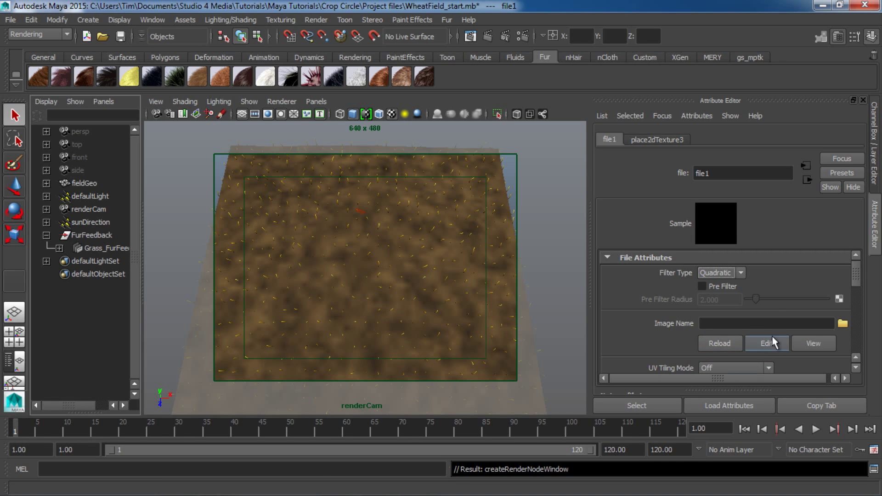
Step: Load CropCircles_End.120.iff from the Crop Circle Render folder as file1's image
left_click(843, 325)
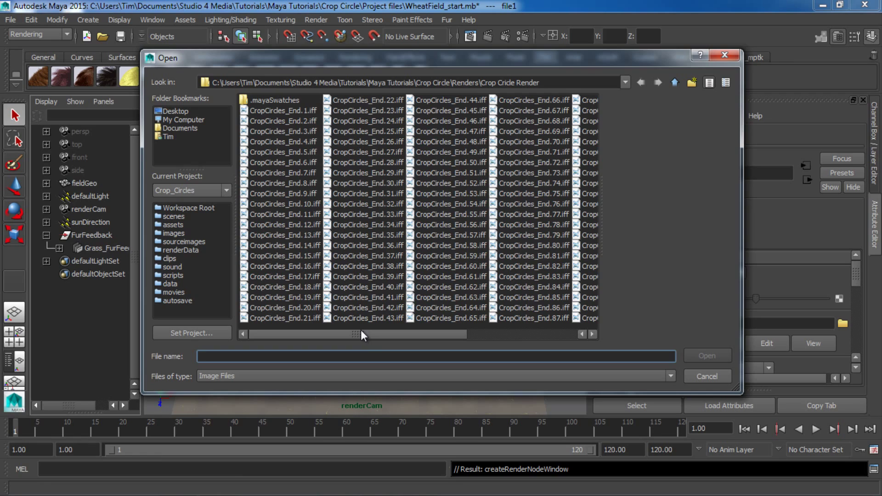
left_click_drag(360, 330, 330, 332)
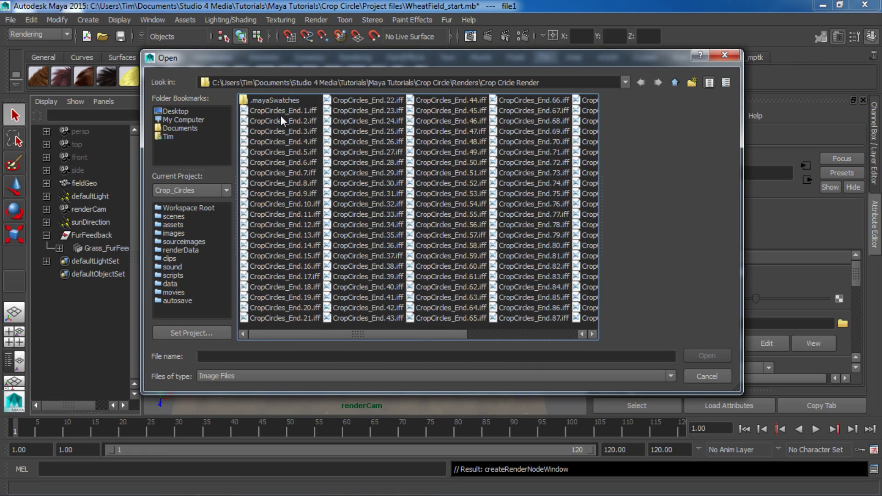
left_click_drag(391, 331, 559, 340)
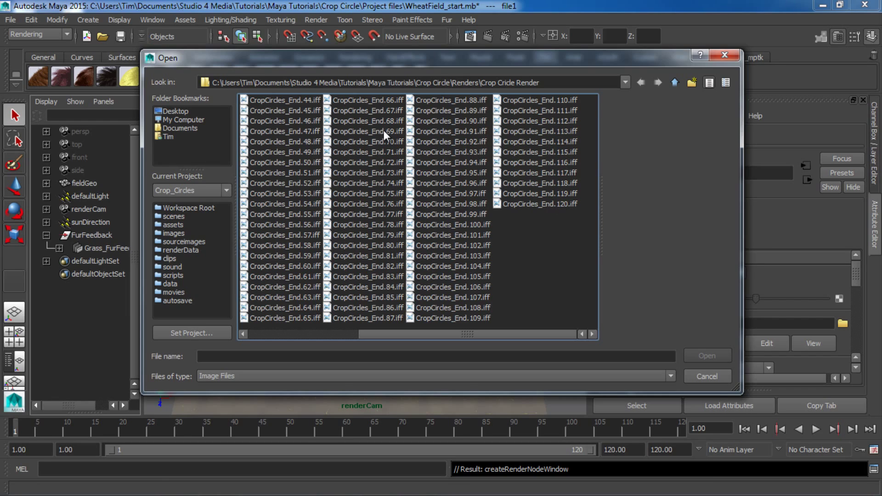
left_click(530, 203)
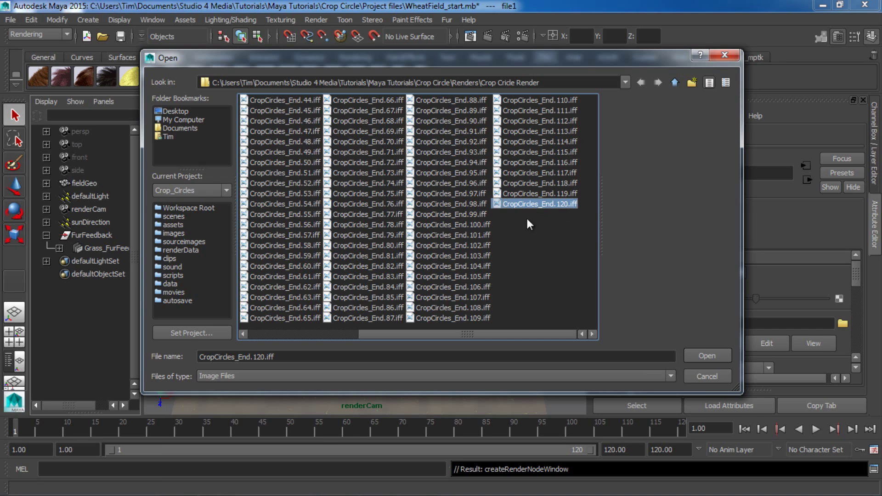
left_click(710, 354)
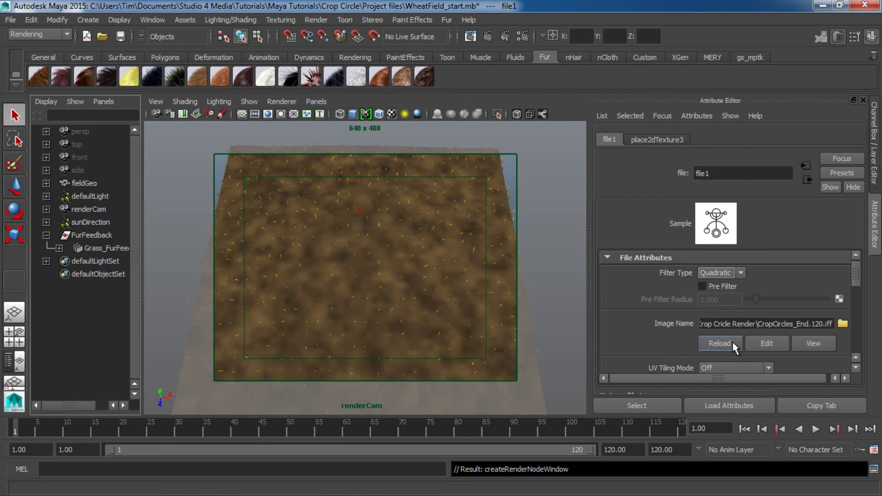
scroll(679, 324, "down", 6)
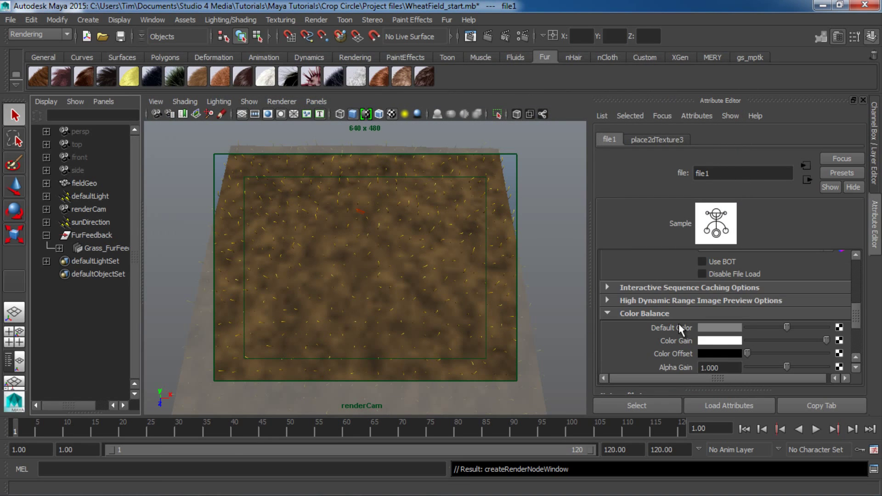
scroll(679, 324, "down", 4)
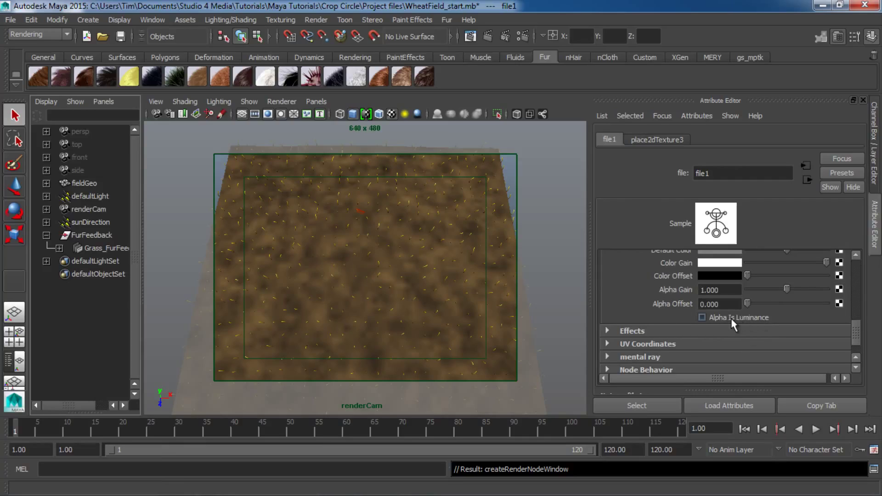
scroll(724, 341, "up", 8)
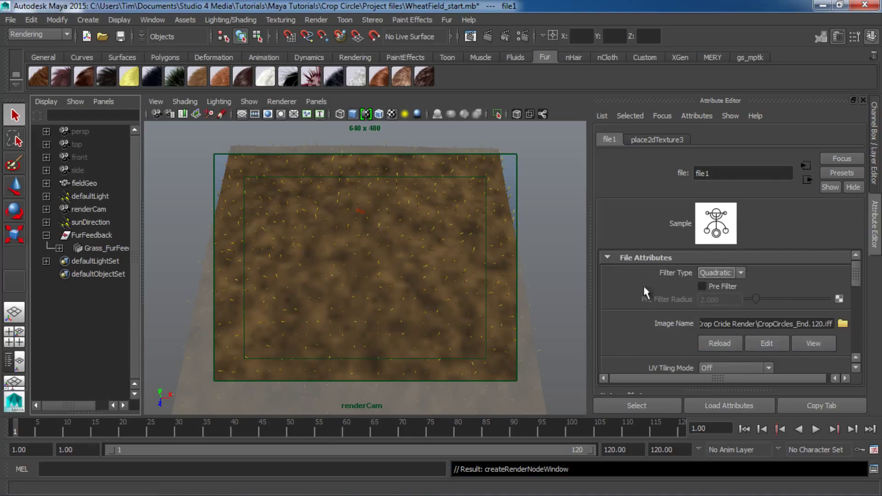
left_click(470, 37)
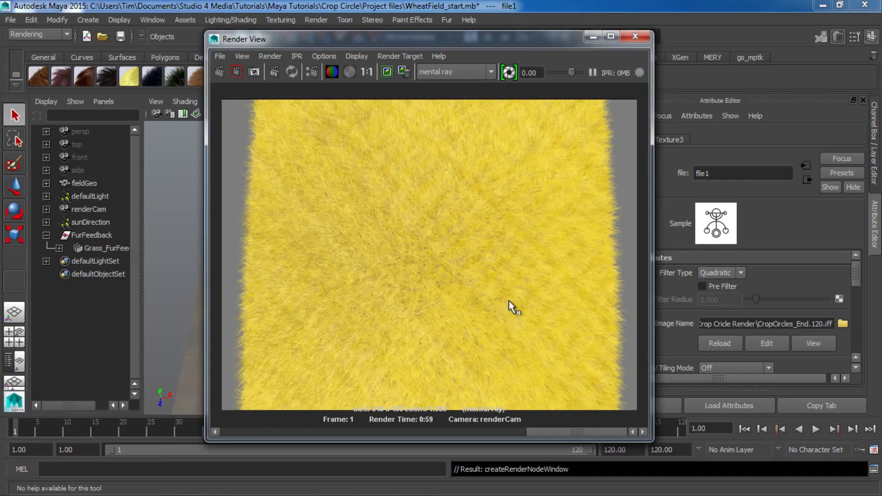
left_click(635, 36)
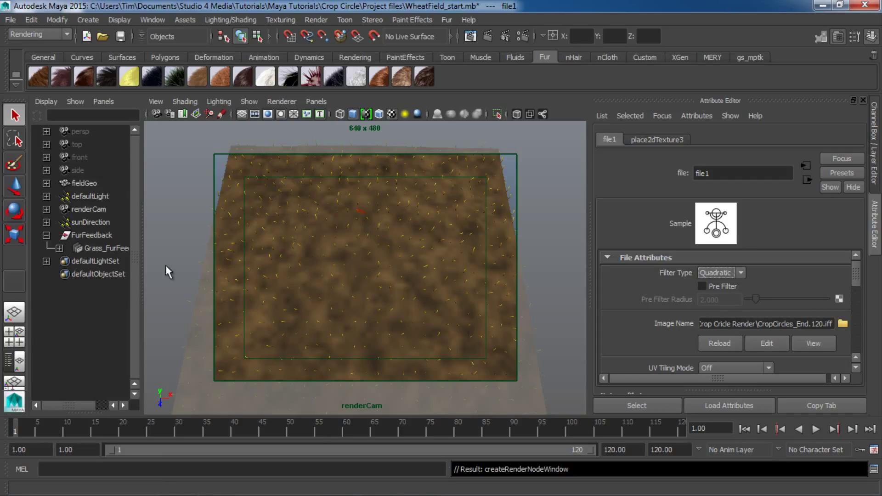
Step: Select Grass_FurFeedback and set its Bake Attribute to Length
left_click(94, 248)
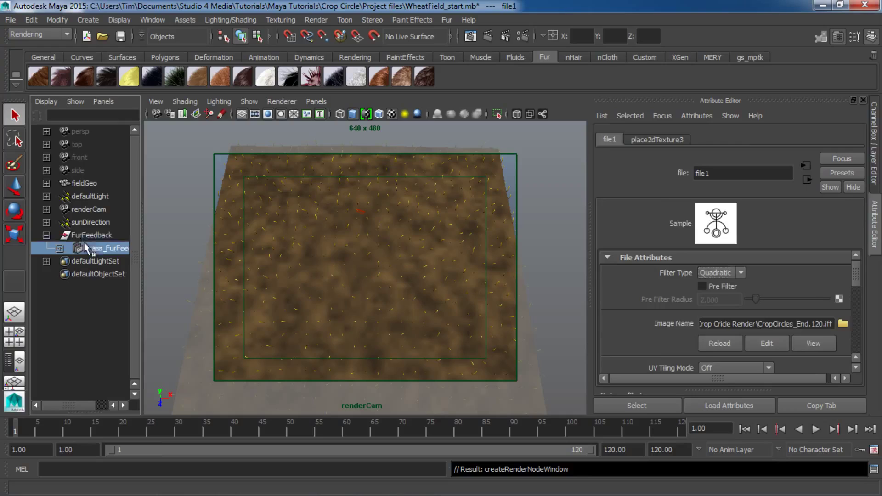
scroll(671, 304, "up", 4)
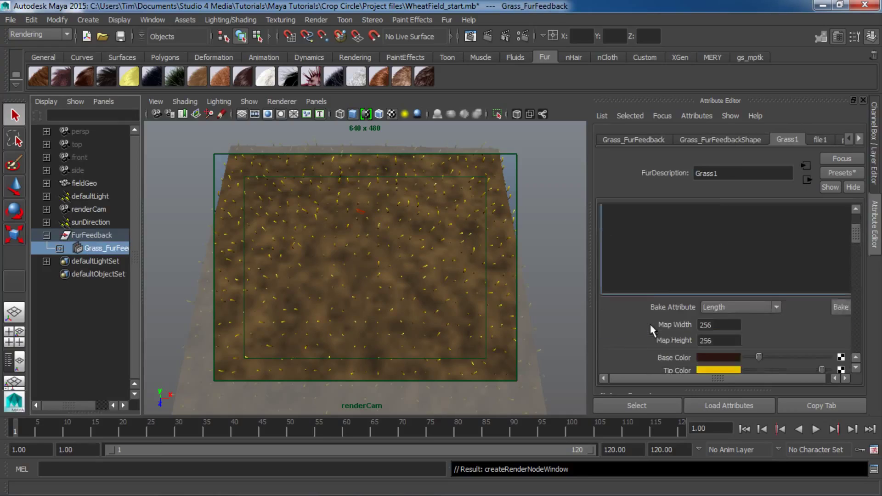
scroll(652, 325, "down", 3)
left_click(717, 268)
left_click(718, 279)
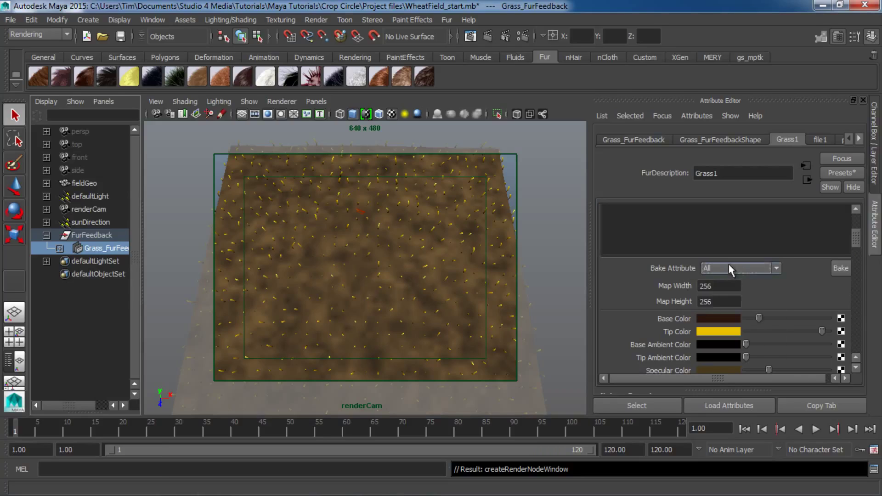
left_click(729, 265)
left_click(719, 339)
Step: Confirm the 640x480 render size and set the bake Map Width 640 and Map Height 480
double_click(718, 286)
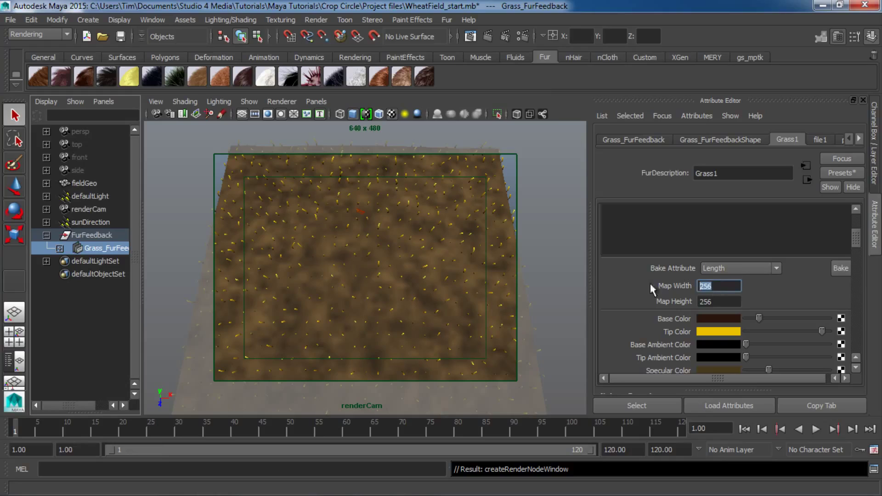
left_click(524, 38)
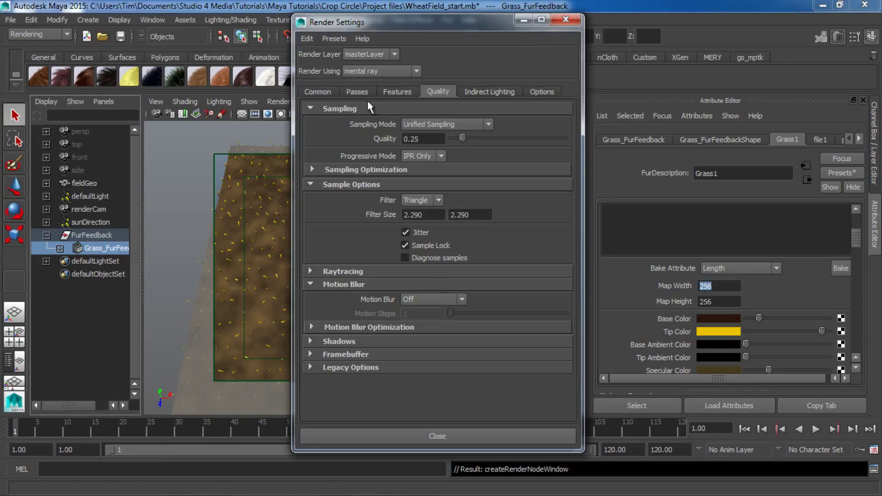
left_click(317, 92)
scroll(479, 269, "down", 3)
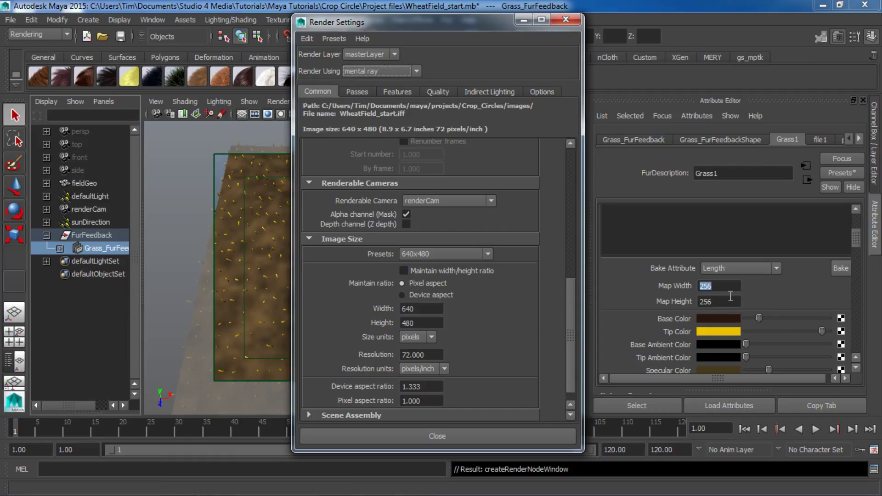
type("6")
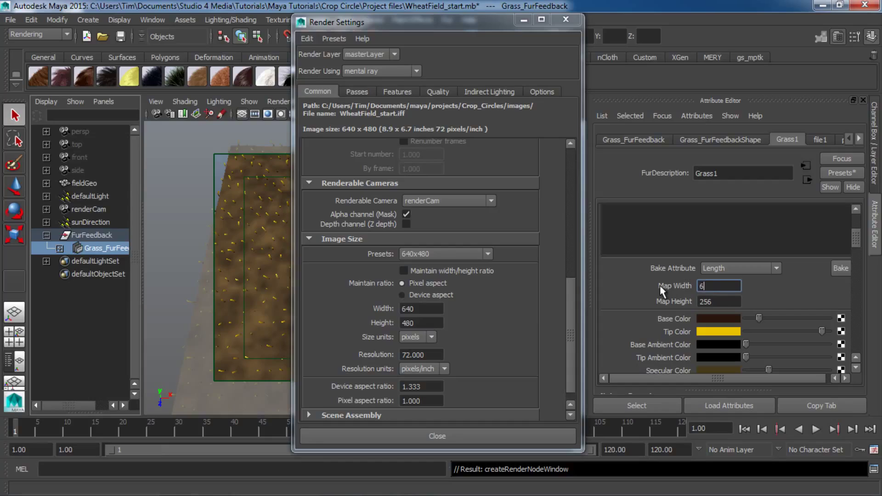
type("40")
key("Tab")
type("480")
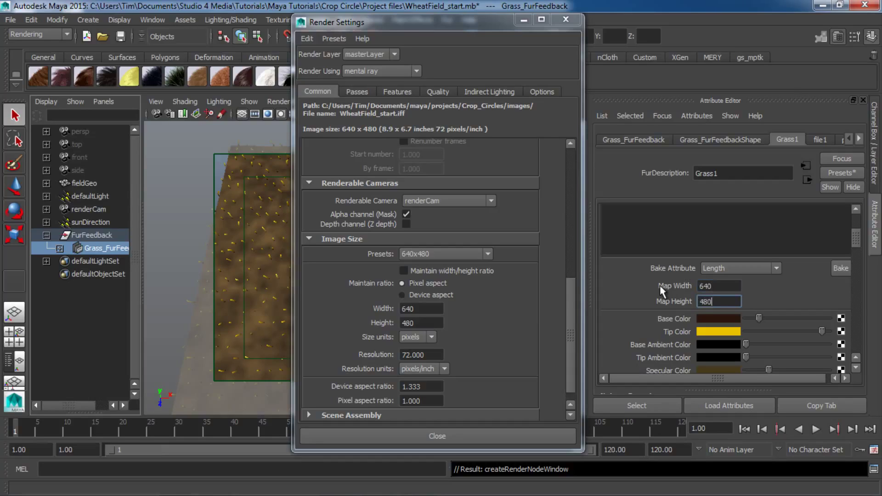
key("Return")
left_click(566, 19)
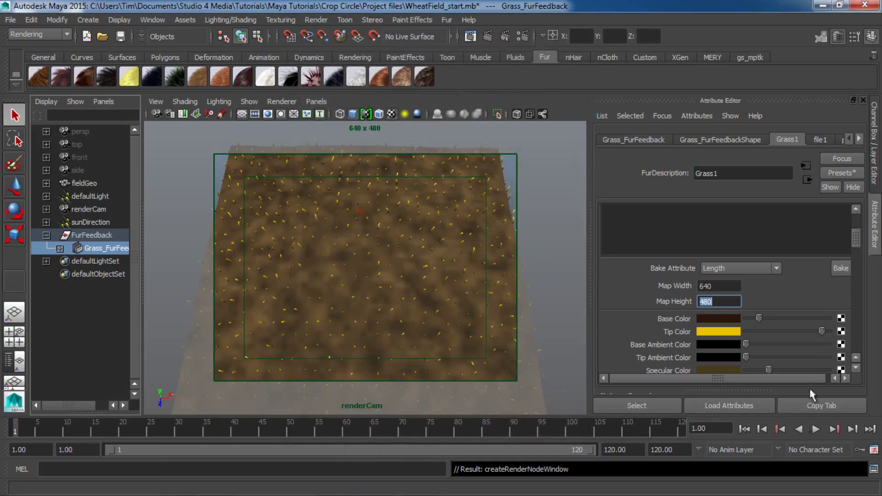
left_click(841, 268)
scroll(655, 311, "down", 15)
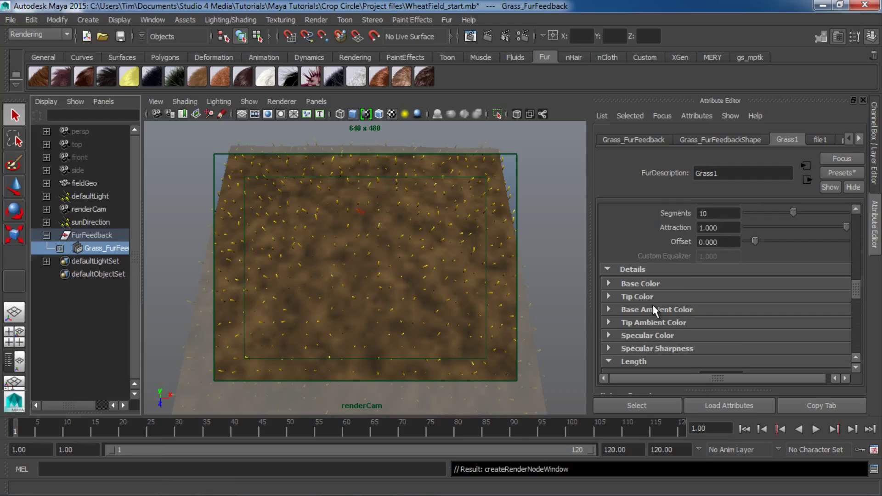
scroll(650, 309, "down", 2)
scroll(650, 309, "up", 2)
left_click(634, 269)
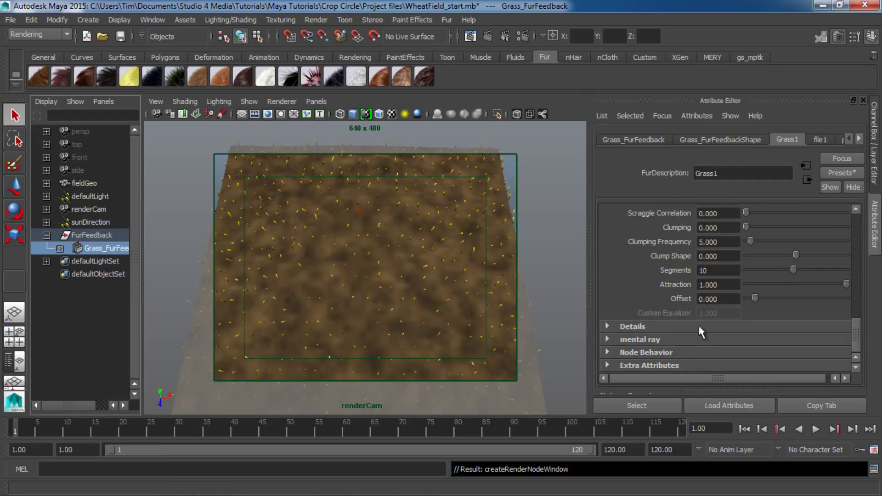
left_click(633, 327)
scroll(647, 327, "down", 2)
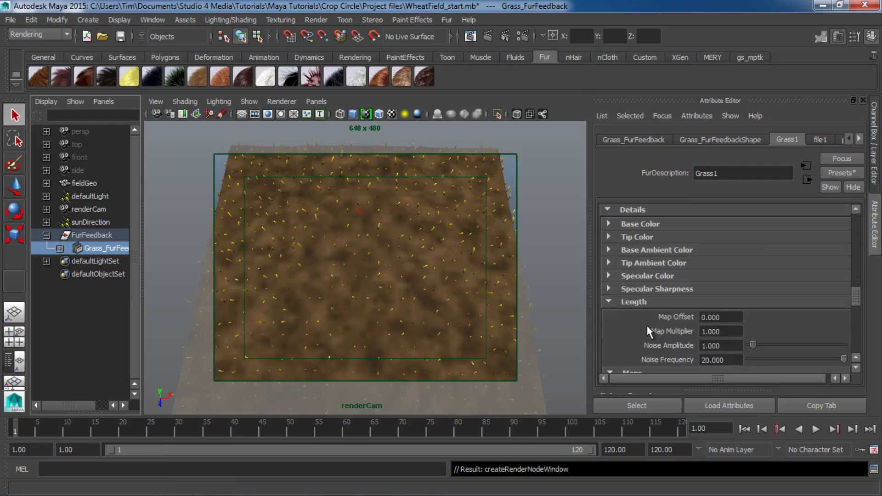
scroll(646, 307, "down", 3)
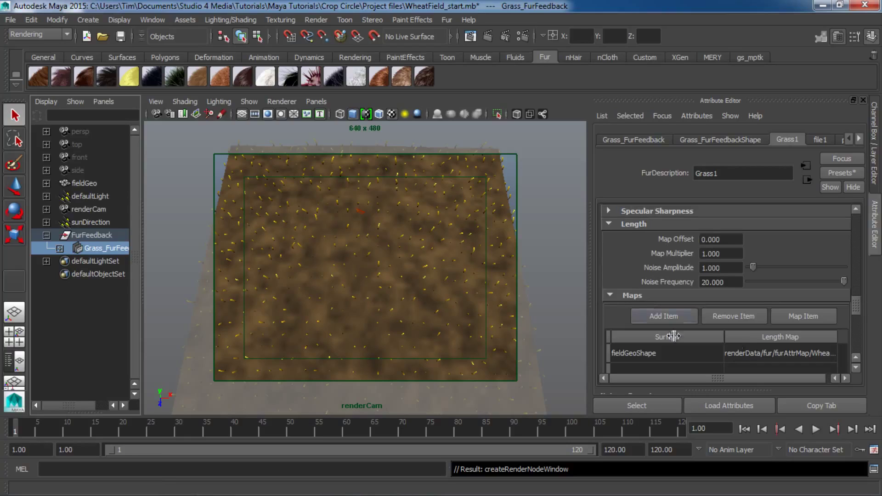
left_click(740, 253)
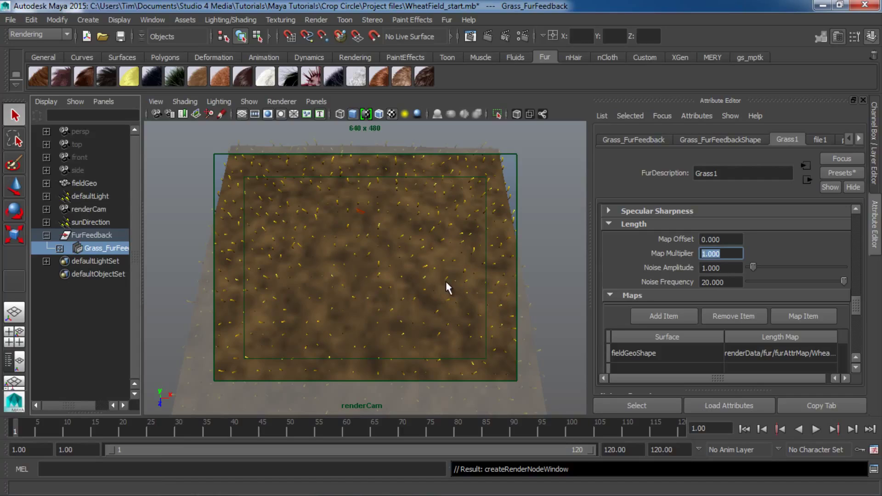
type("3")
key("Return")
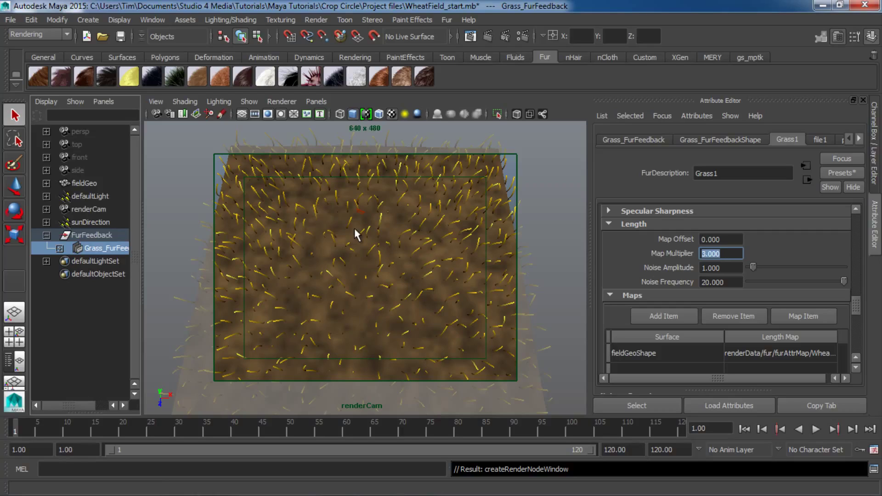
left_click(513, 177)
left_click(294, 286)
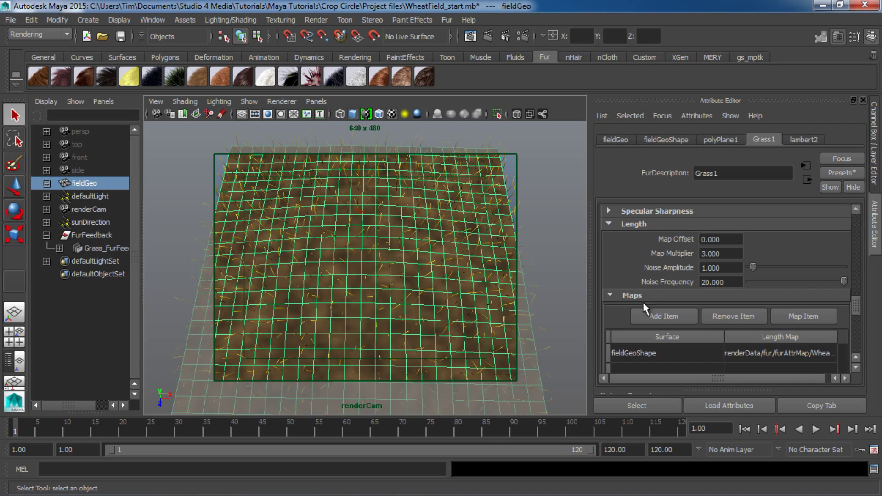
left_click(99, 247)
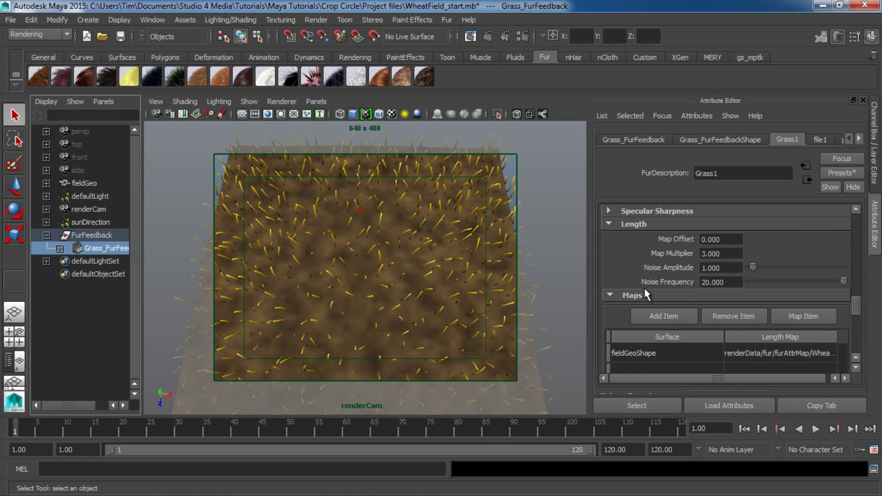
scroll(679, 283, "down", 3)
scroll(682, 313, "up", 6)
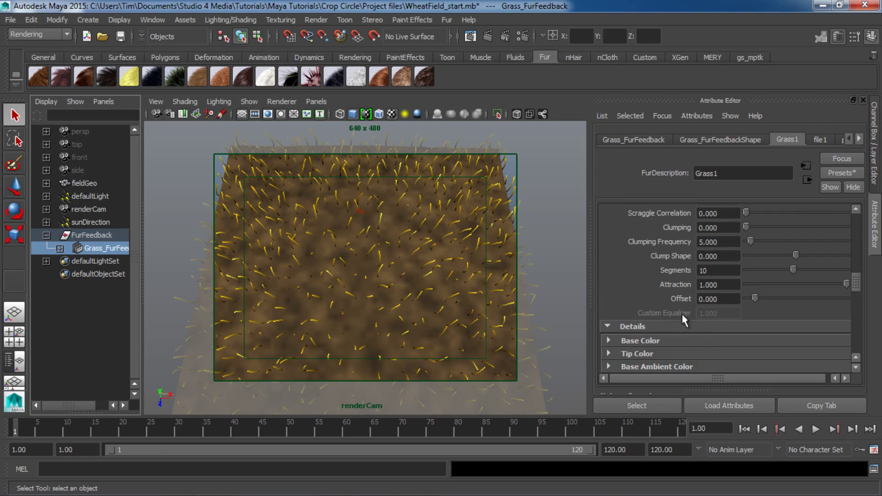
scroll(682, 314, "up", 3)
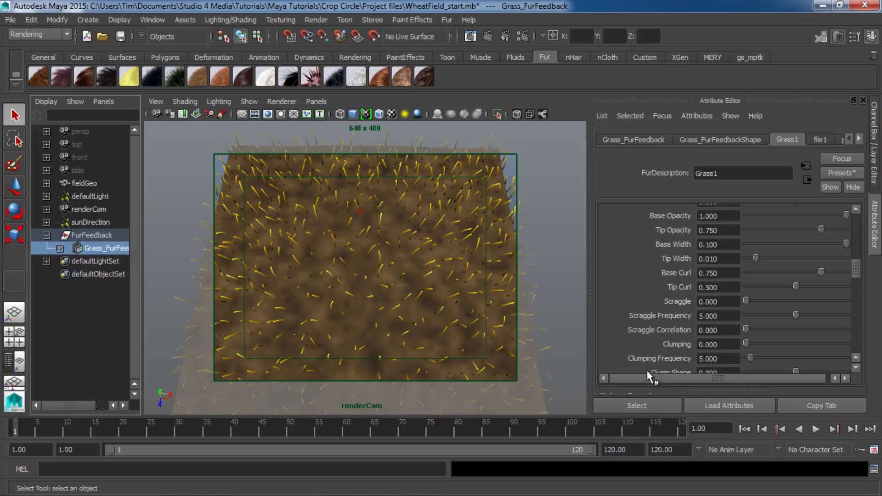
left_click(490, 38)
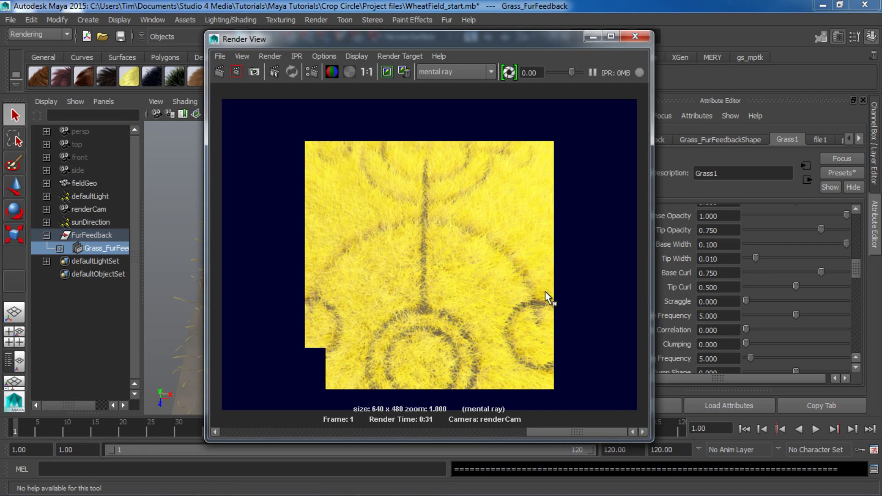
left_click(644, 38)
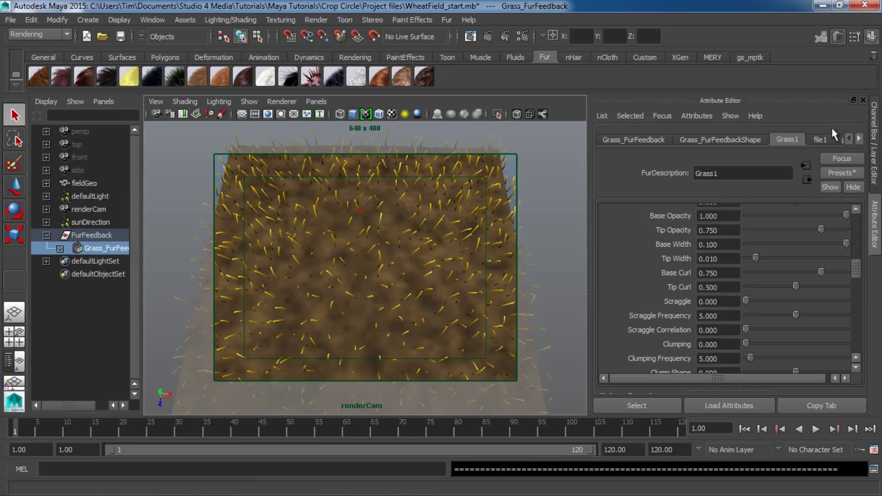
Step: Turn on Use Image Sequence for the file1 crop-circle texture
left_click(821, 139)
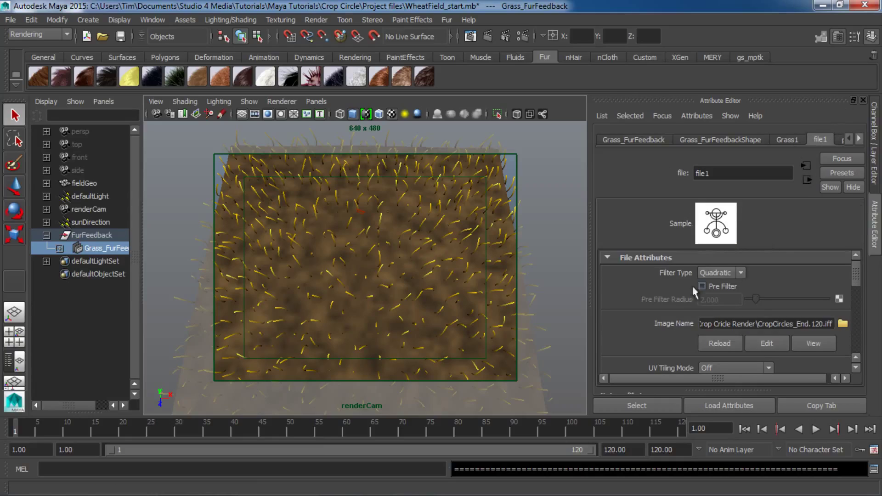
scroll(687, 288, "down", 5)
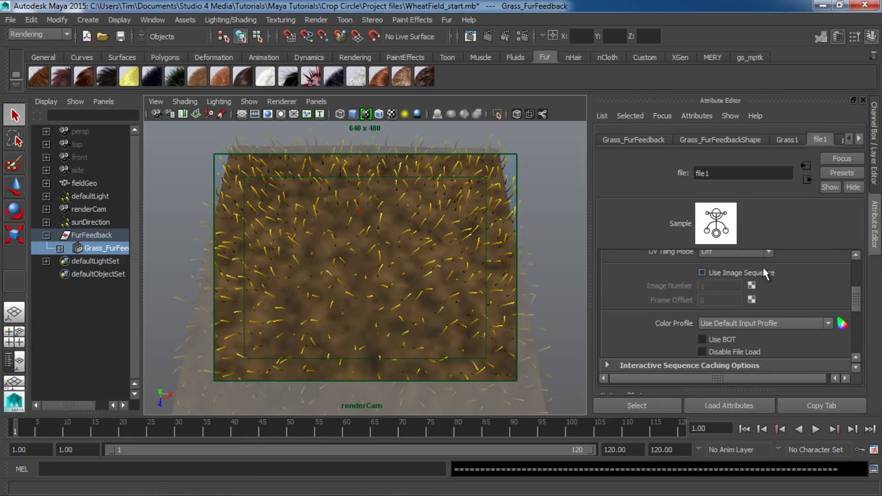
left_click(741, 271)
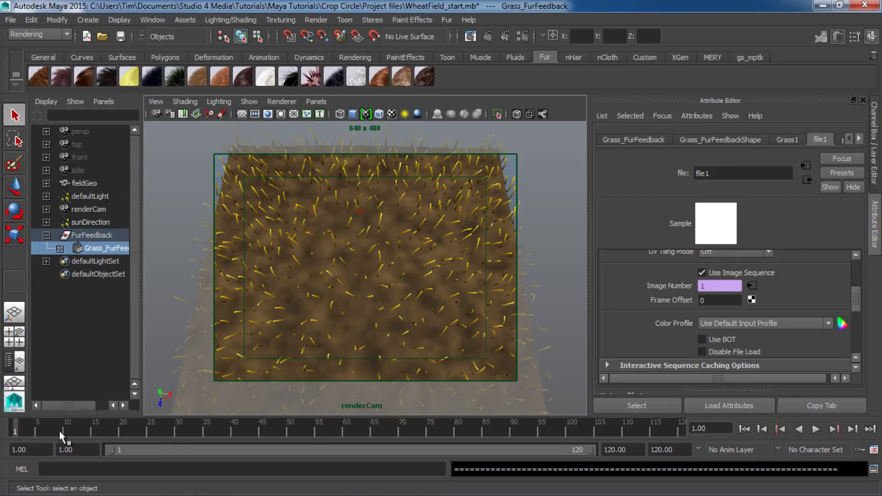
Step: Scrub to frame 32 and play back the timeline to check the texture sequence
left_click_drag(142, 434, 22, 418)
left_click(193, 434)
left_click(52, 434)
key("alt+v")
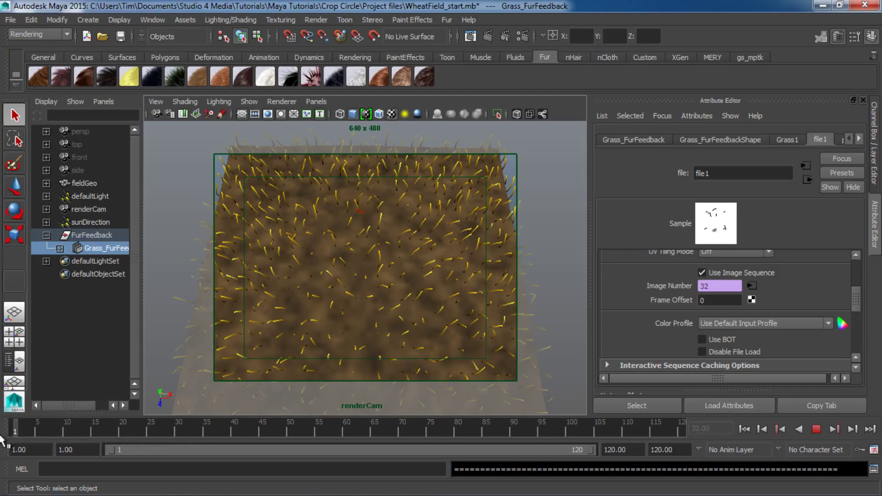
key("alt+v")
Step: Go back to frame 1, start a test render, and abort it
left_click(17, 432)
left_click(489, 37)
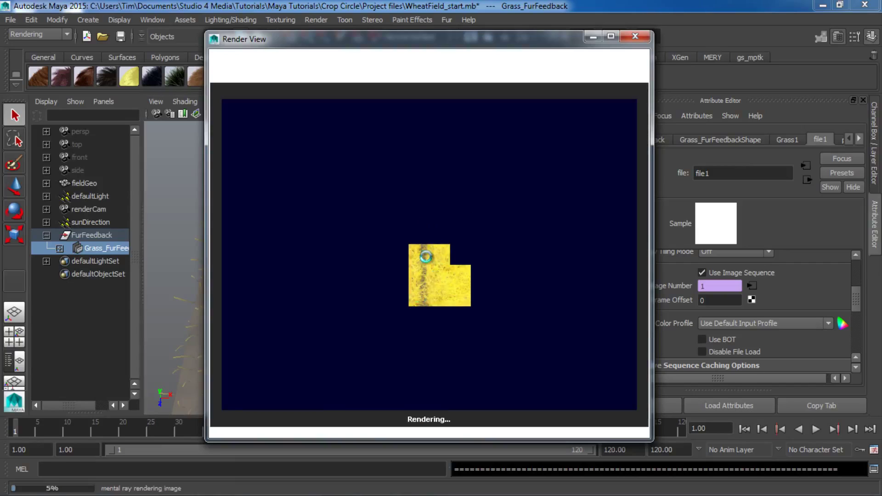
key("Escape")
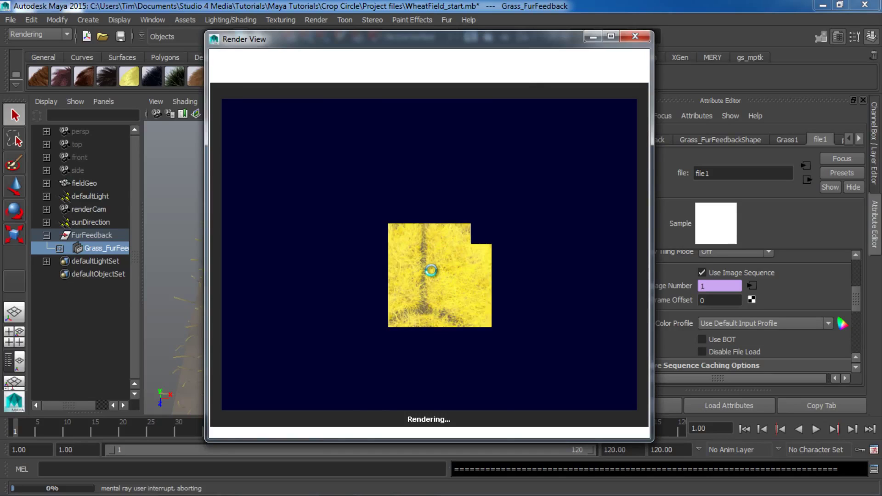
Step: Bake the animated file1 crop-circle map into Grass1's fur Length, scrubbing frames during the bake
left_click(636, 35)
left_click(789, 140)
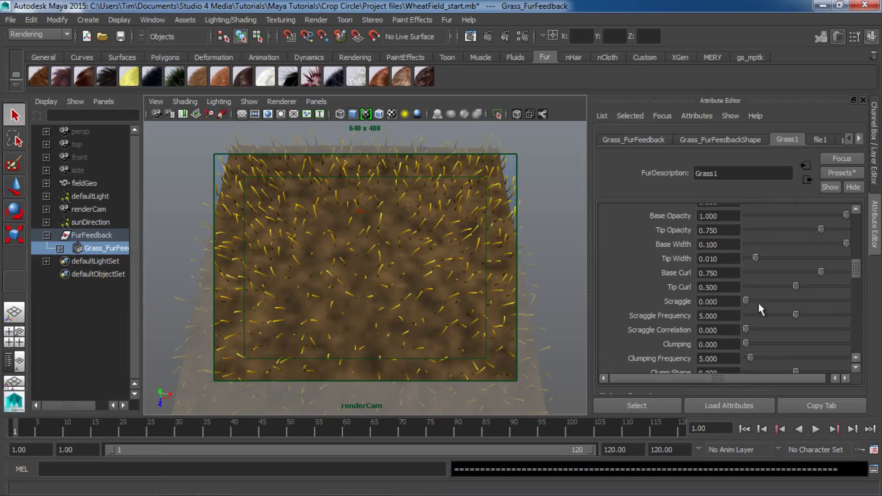
scroll(690, 288, "up", 8)
scroll(690, 288, "down", 3)
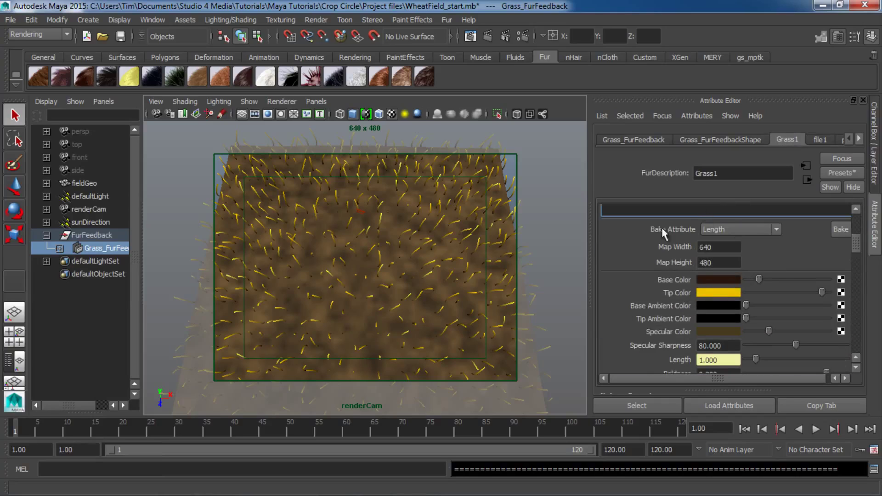
scroll(684, 289, "up", 2)
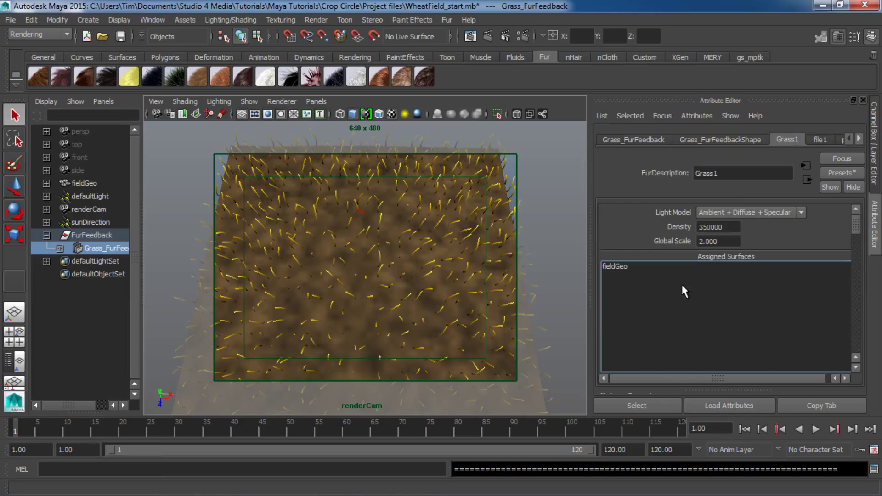
scroll(682, 284, "down", 3)
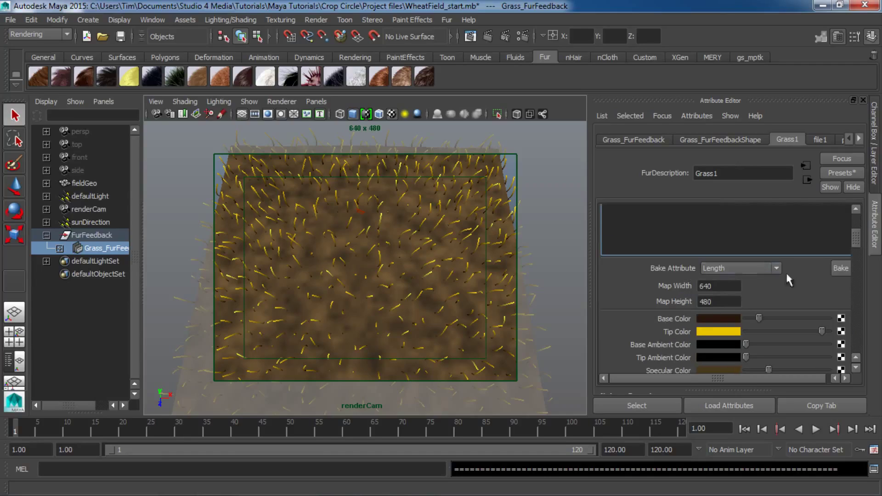
left_click(842, 269)
left_click_drag(43, 436, 227, 434)
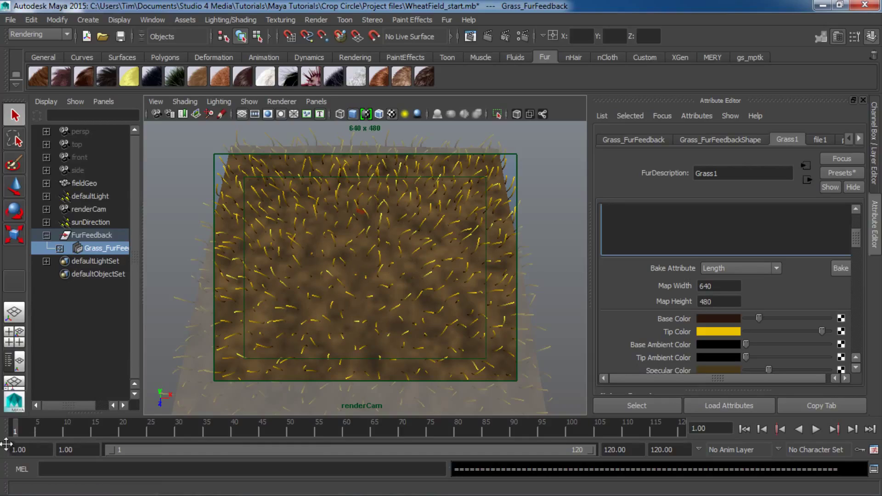
Step: Play the timeline, go to frame 53, and start a test render before aborting it
key("alt+v")
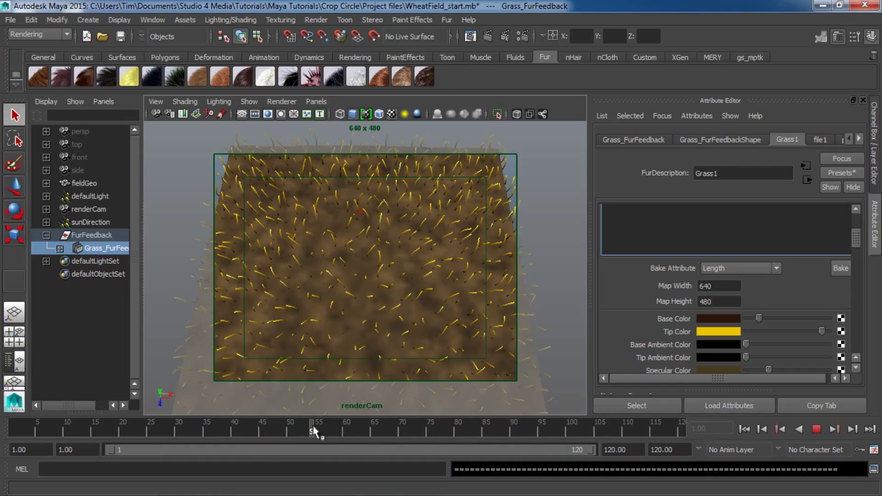
left_click_drag(643, 428, 681, 429)
mouse_move(89, 431)
left_mouse_down()
mouse_move(334, 436)
mouse_move(307, 431)
left_mouse_up()
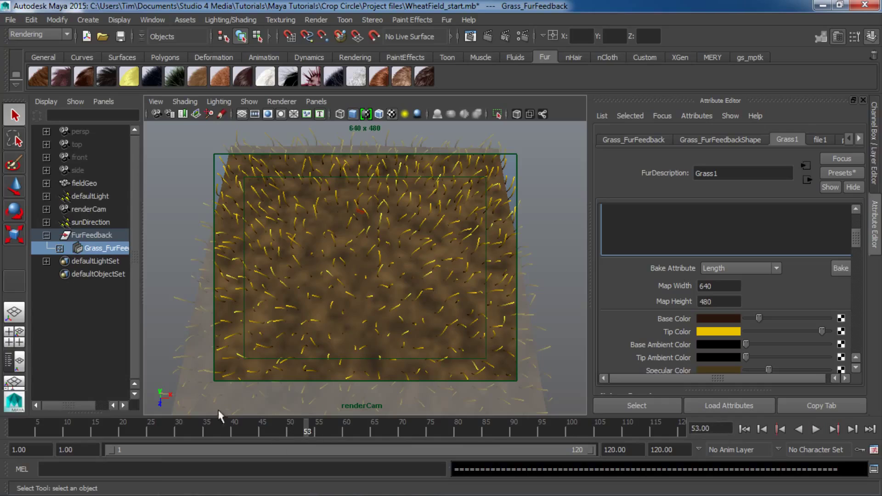
left_click(488, 36)
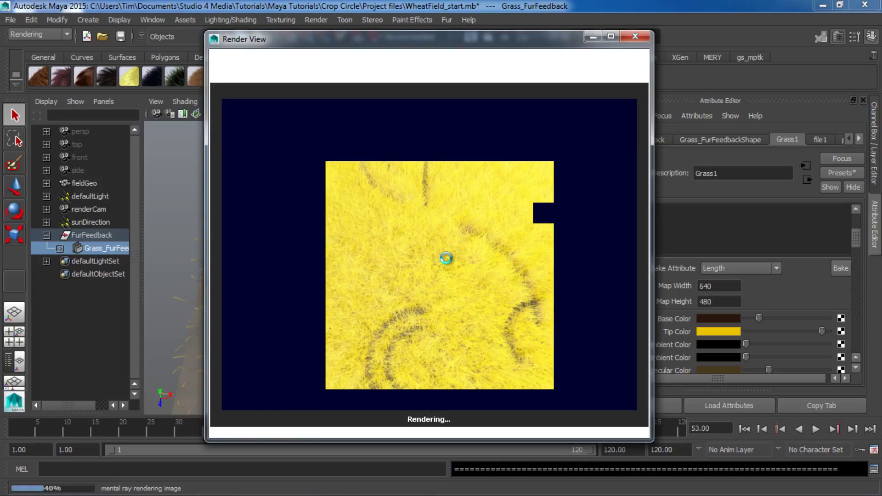
key("Escape")
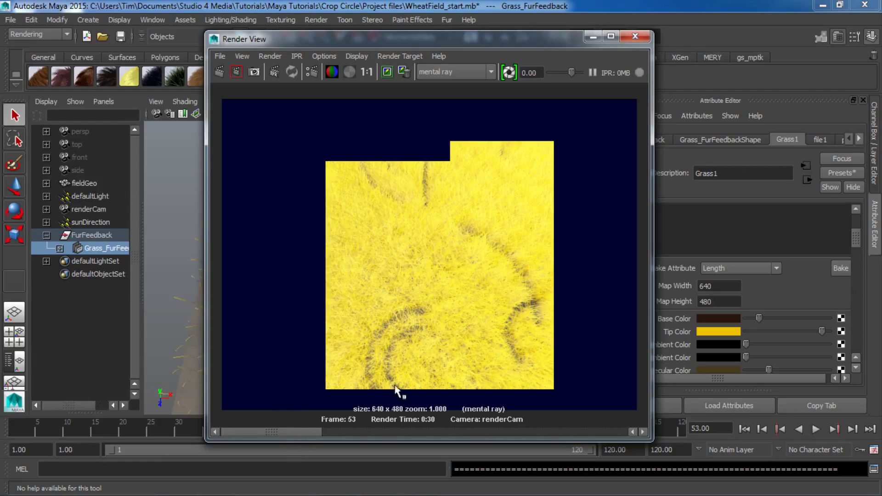
Step: Return to frame 1 and tumble and dolly renderCam closer to the field
left_click(638, 34)
left_click_drag(274, 423, 15, 427)
mouse_move(371, 299)
left_mouse_down("alt")
mouse_move(367, 315)
mouse_move(369, 299)
left_mouse_up("alt")
right_click_drag(371, 301, 403, 306, "alt")
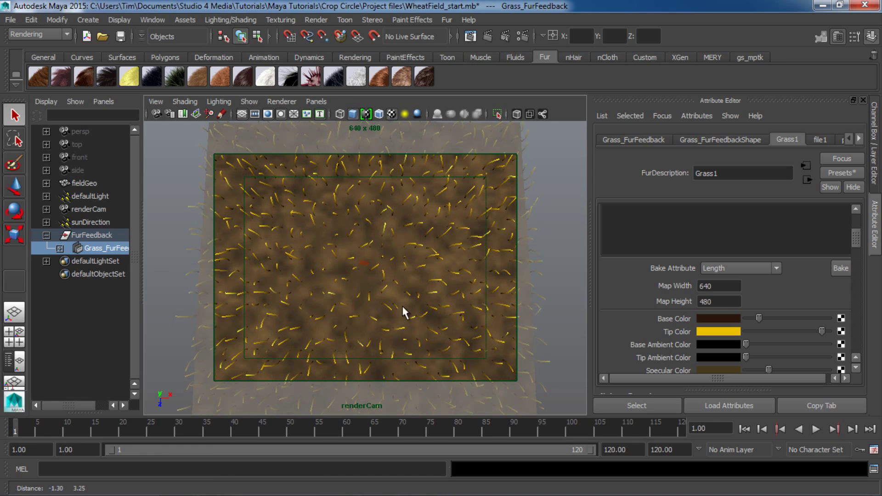
Step: Render frame 1, then render frame 120 to see the complete crop circle
left_click(489, 36)
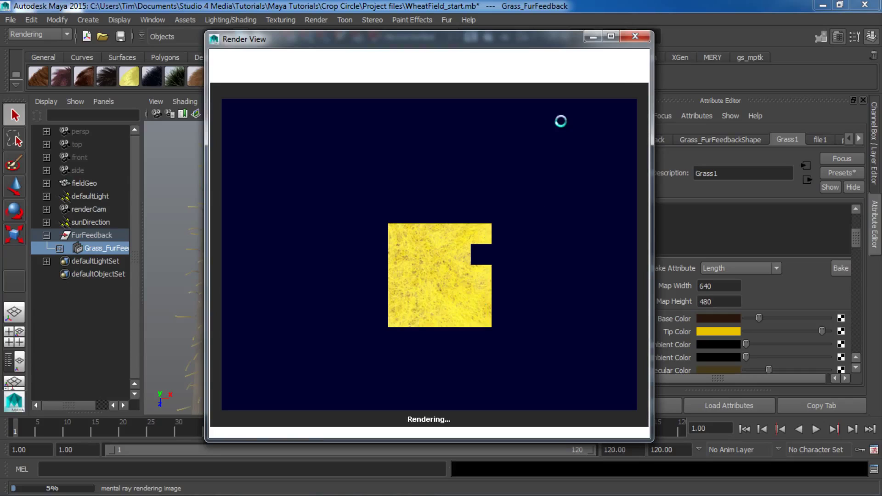
left_click(641, 40)
left_click_drag(615, 427, 746, 430)
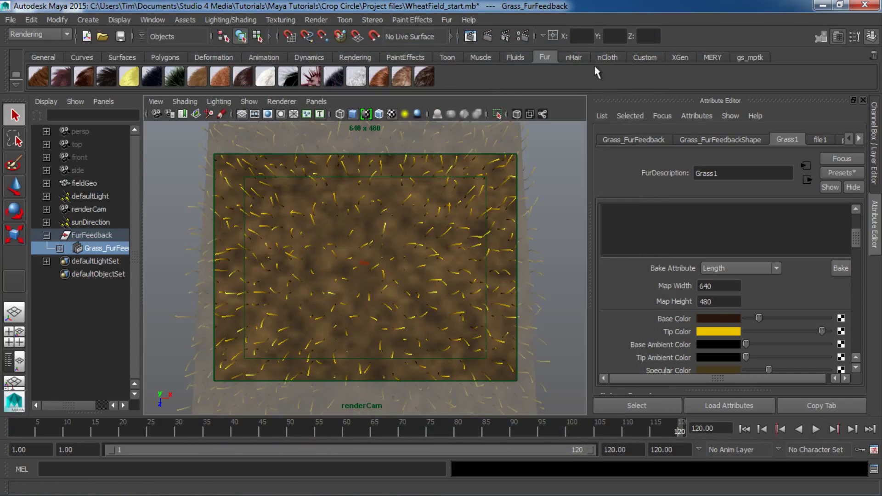
left_click(487, 36)
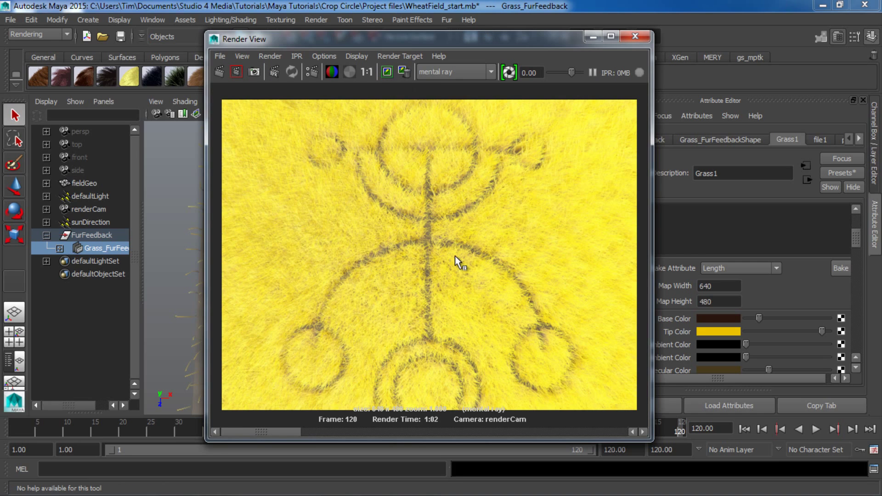
left_click(636, 35)
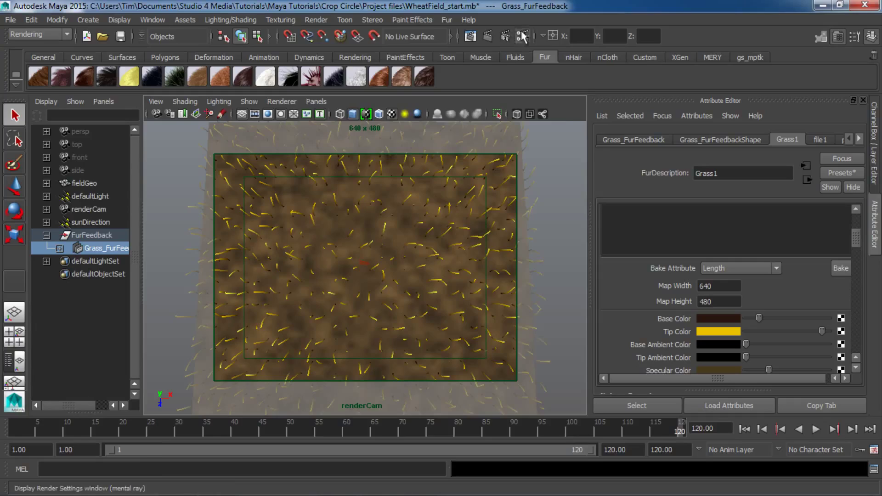
Step: Enable Raytracing in the mental ray Quality settings and render frame 120
left_click(522, 37)
left_click(438, 90)
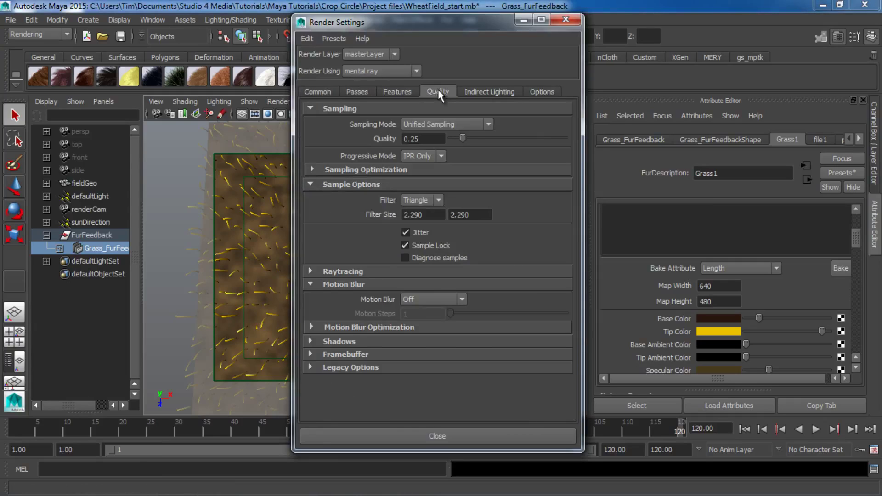
left_click(369, 272)
left_click(405, 286)
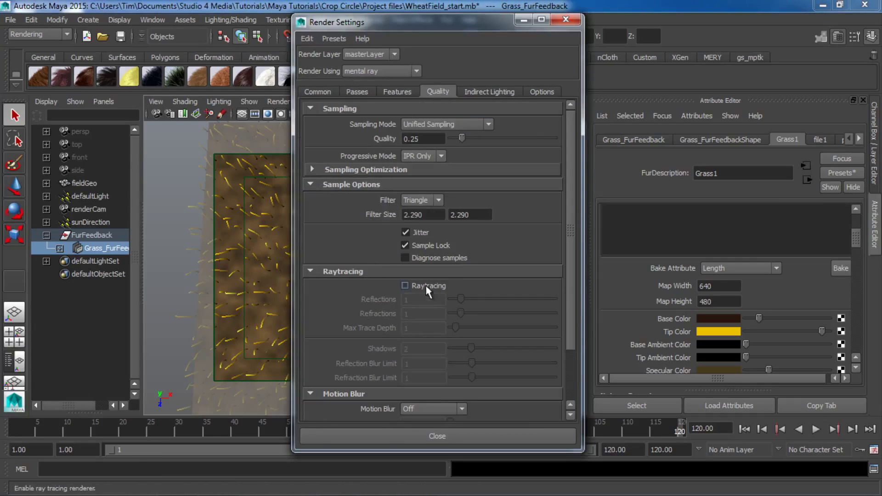
left_click(440, 436)
left_click(488, 36)
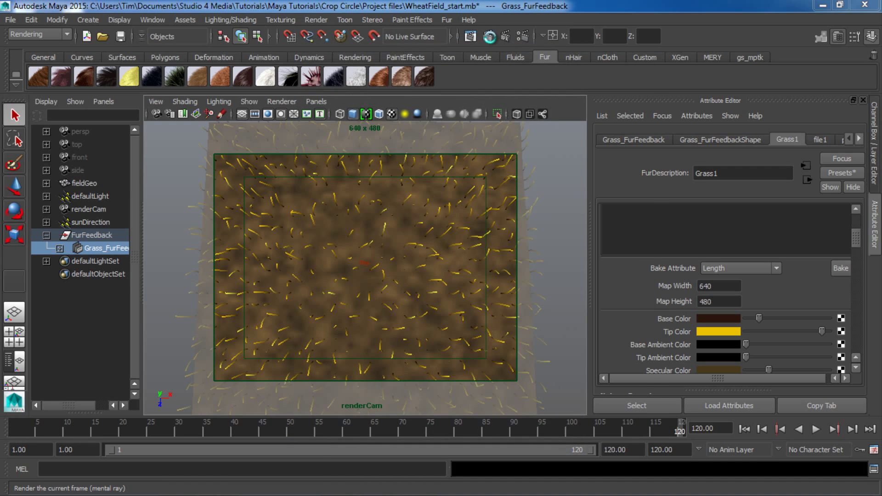